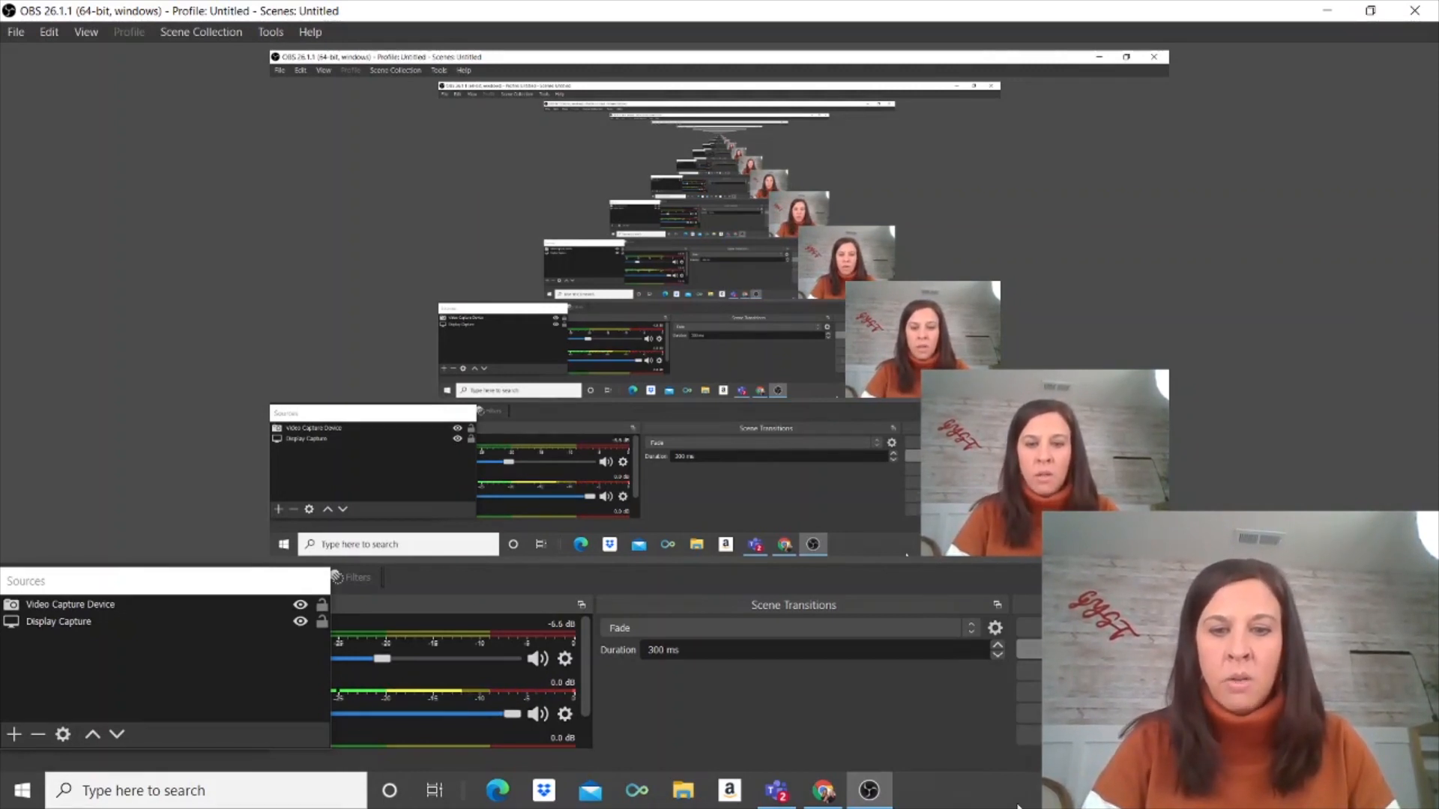
Step: Back in Chrome, load youtube.com and open Settings from the account avatar menu
click(828, 791)
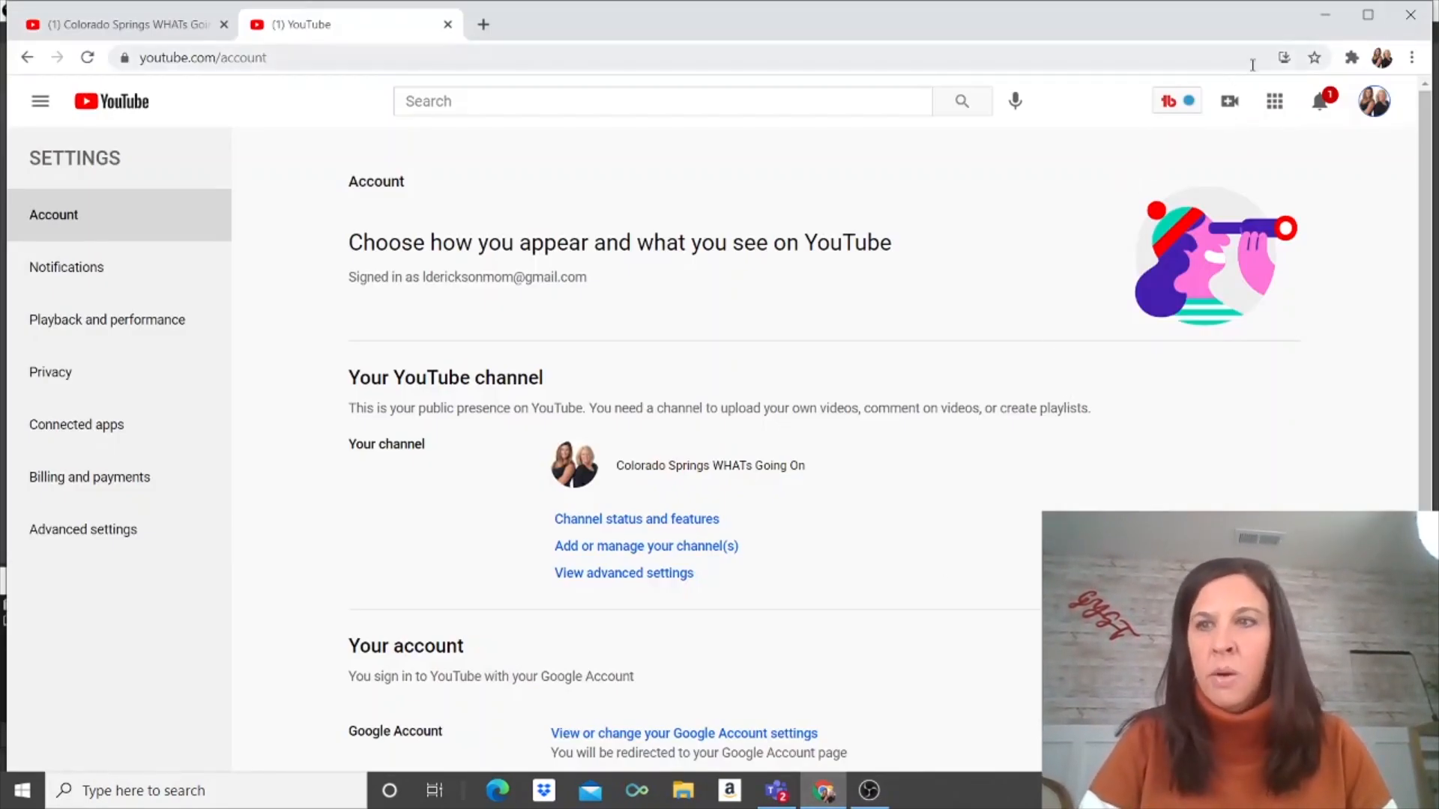
click(399, 66)
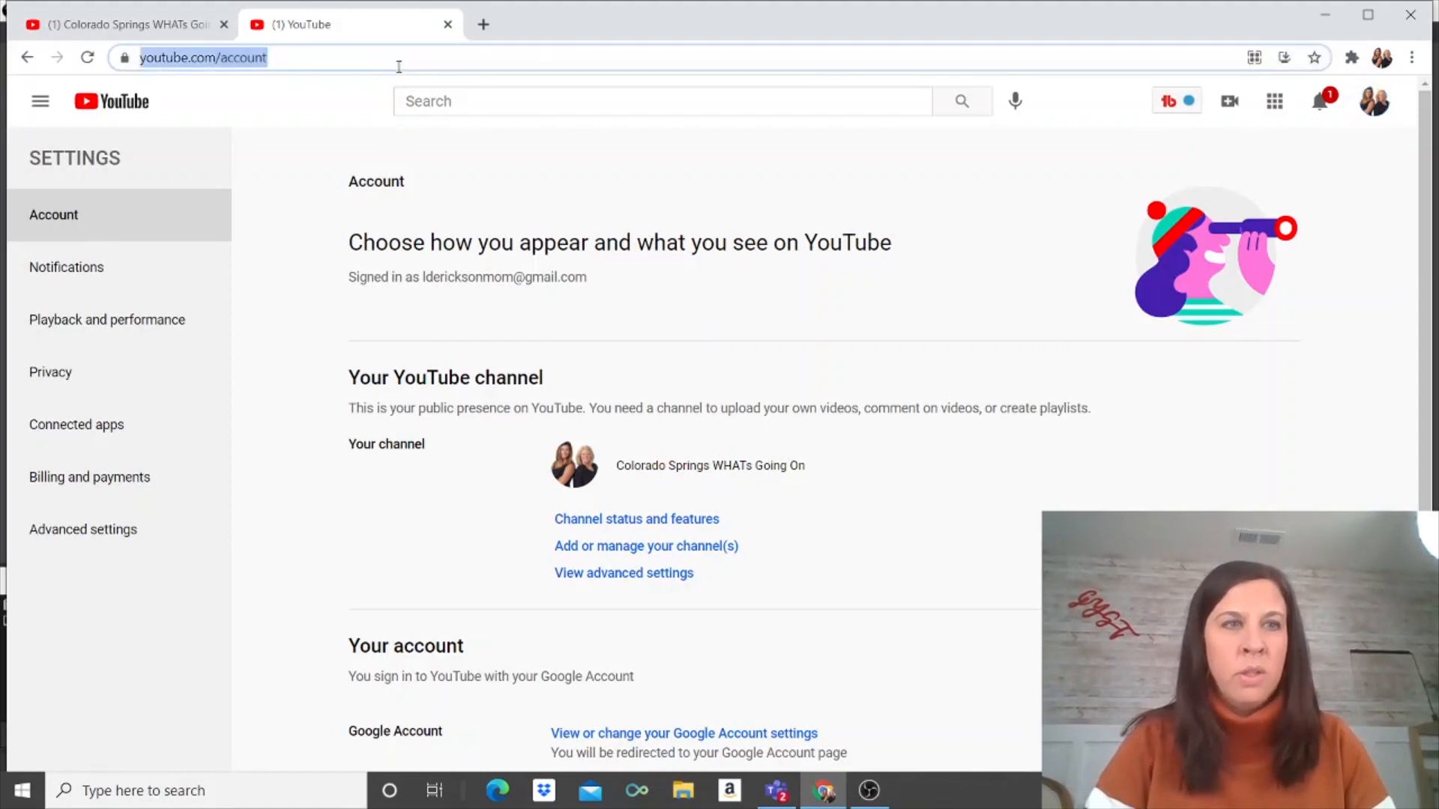
text(youtube)
key(Return)
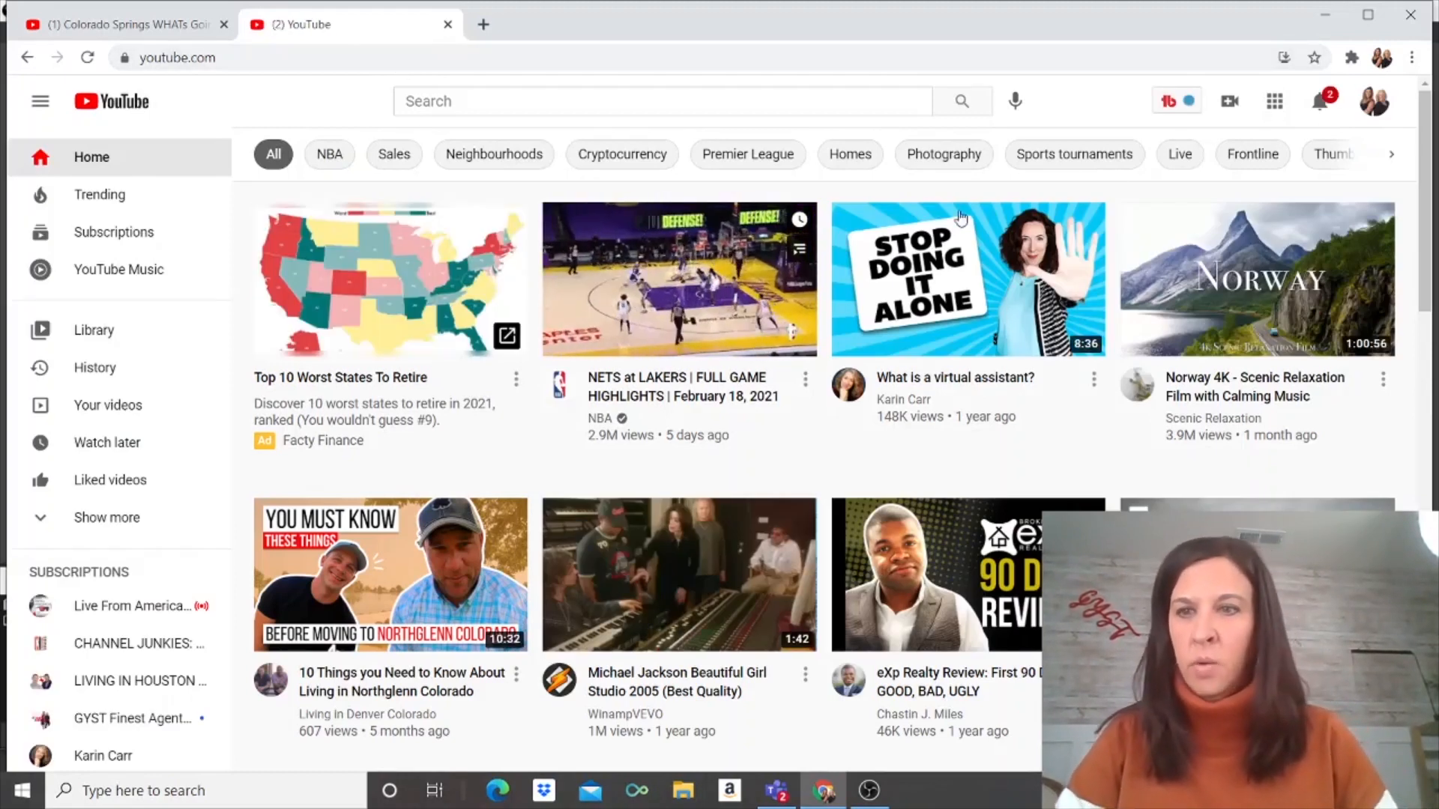
click(1374, 102)
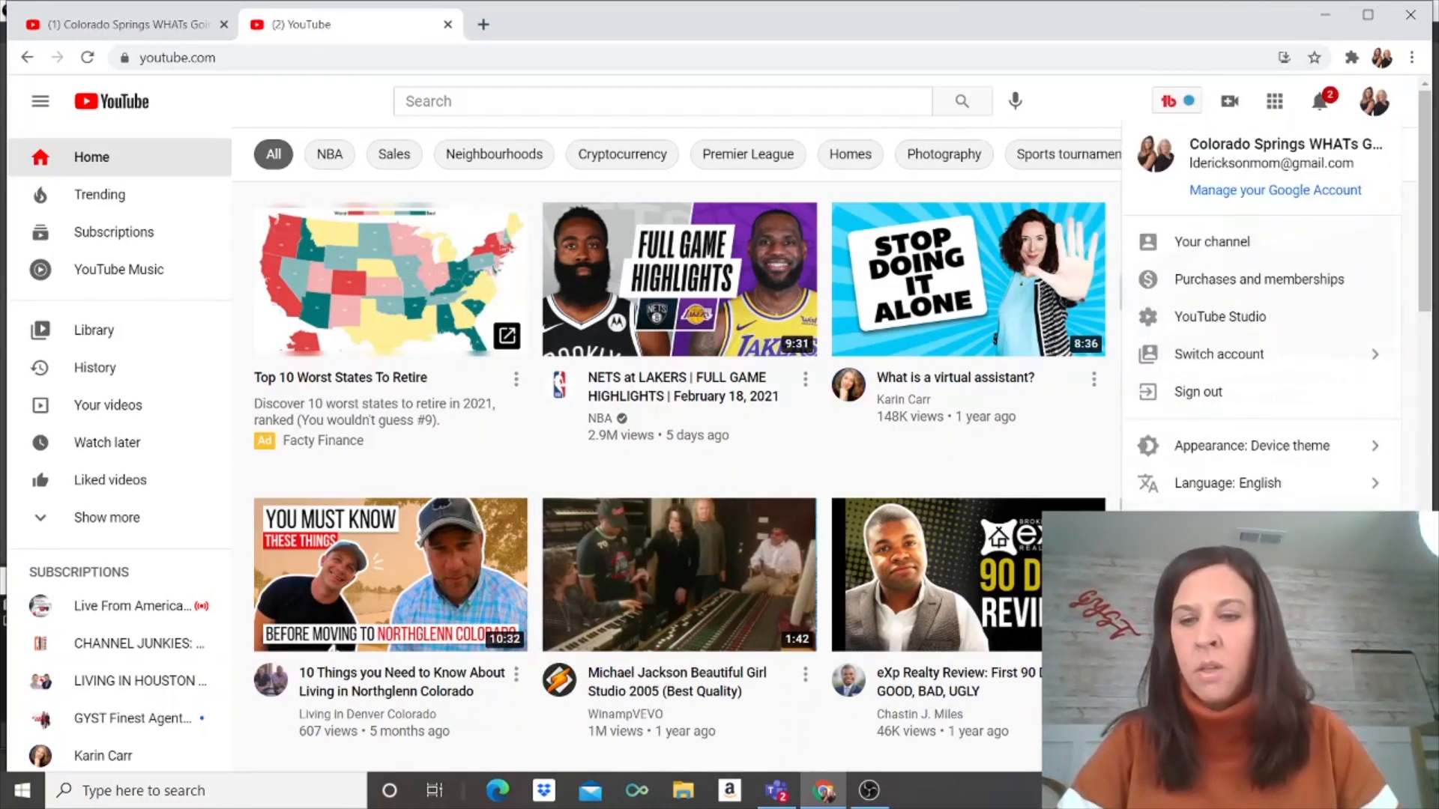
click(1198, 559)
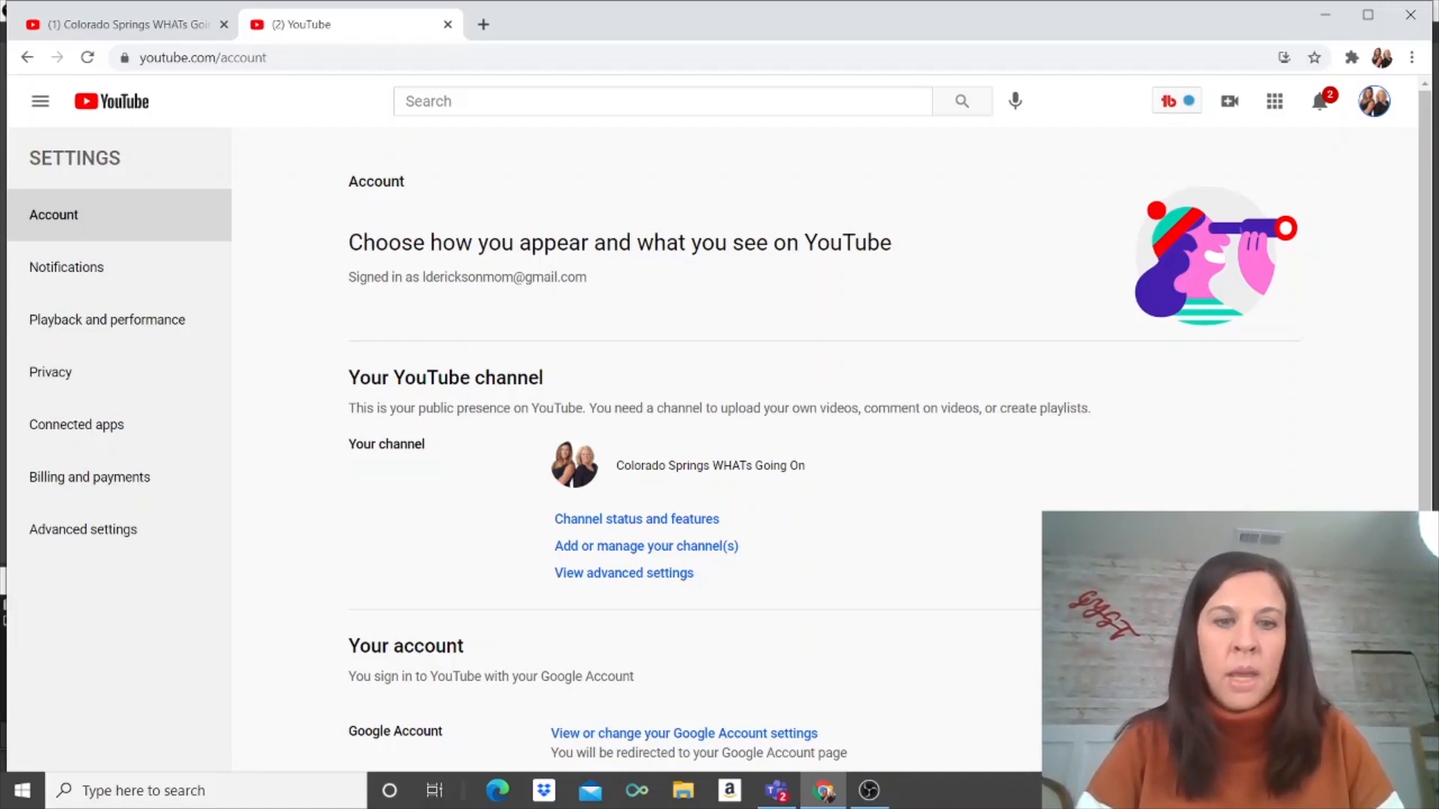
Step: From Add or manage your channel(s), create a channel with Brand Account name 'Nashville WHATs Going On'
click(648, 546)
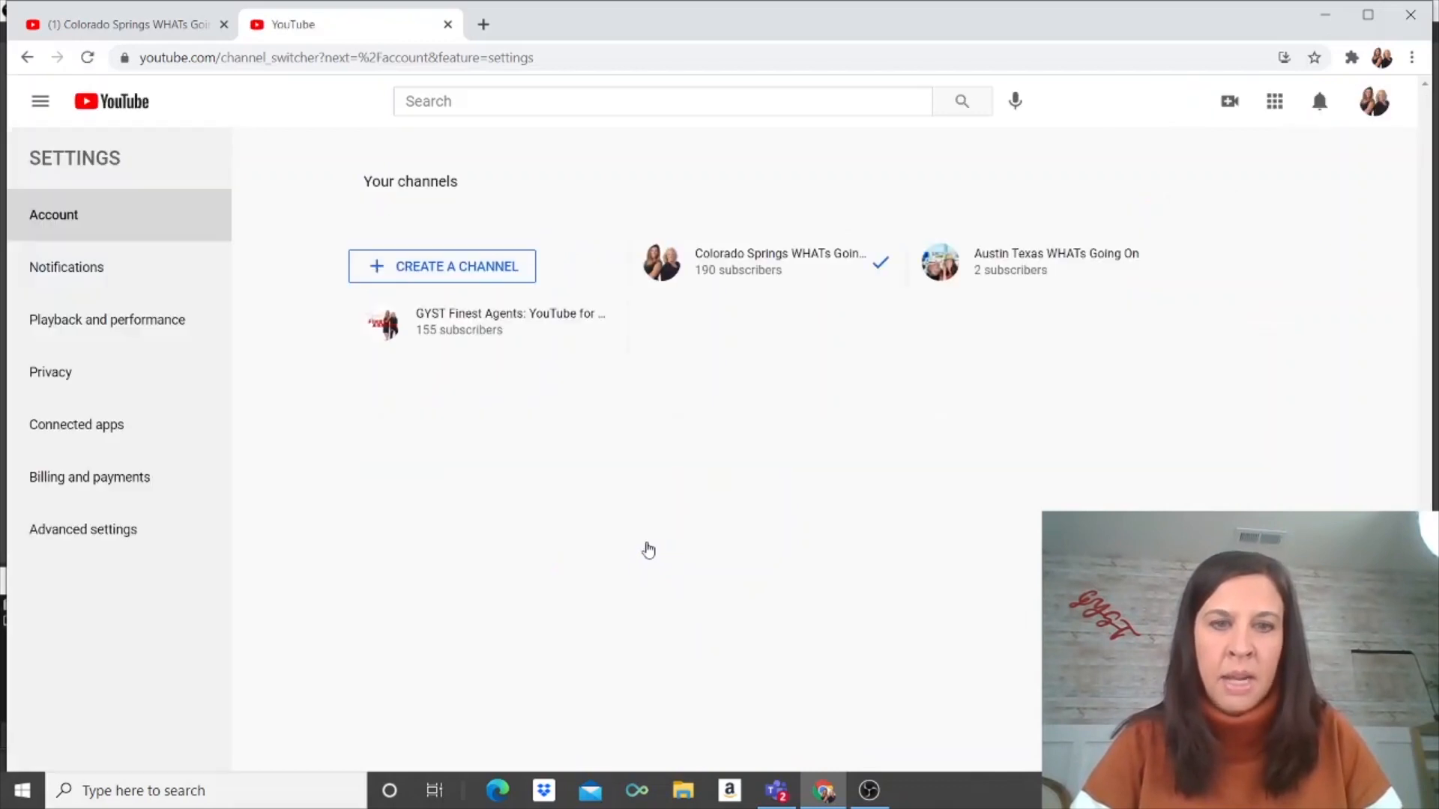
click(445, 272)
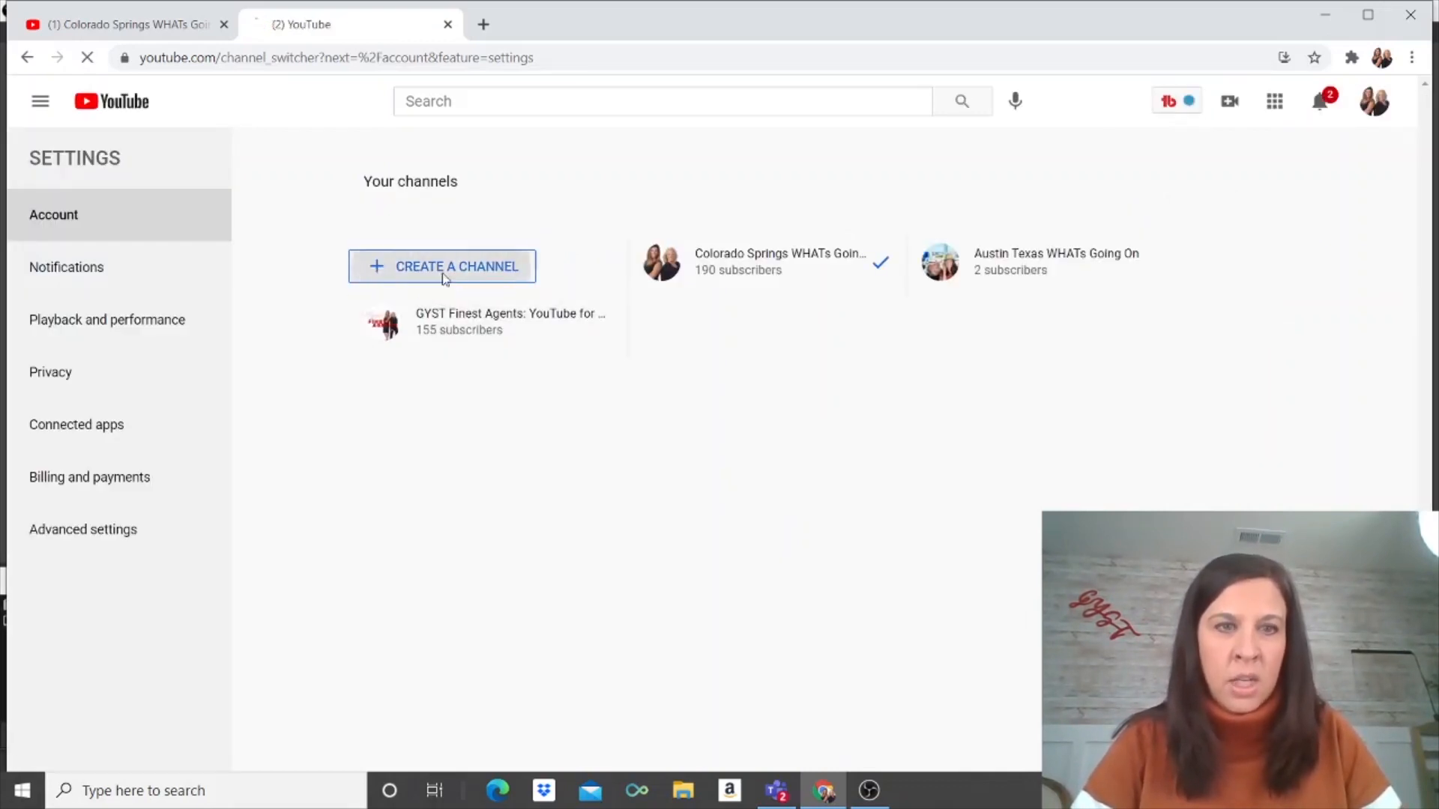
click(598, 433)
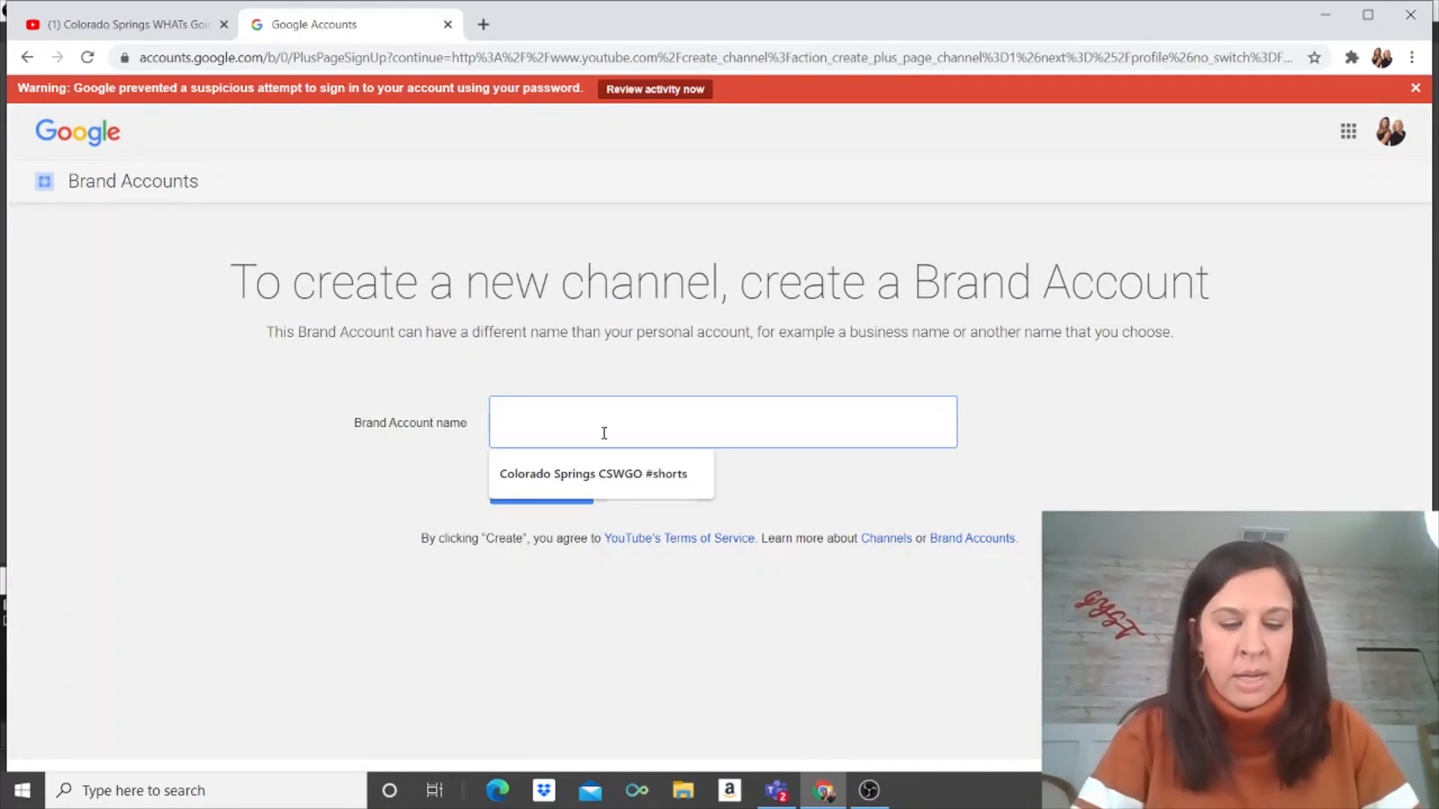
text(Nashville W)
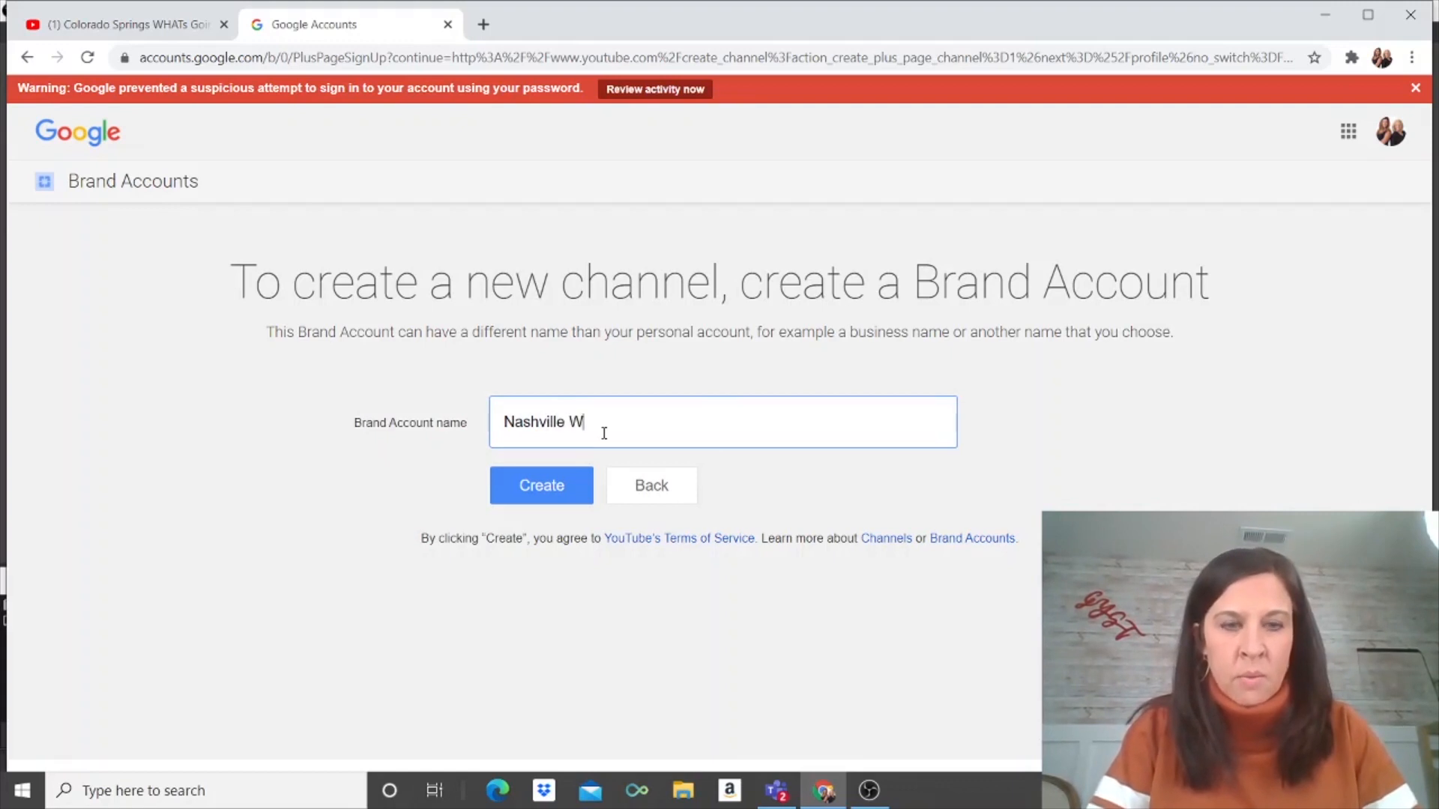
text(HATs Going On)
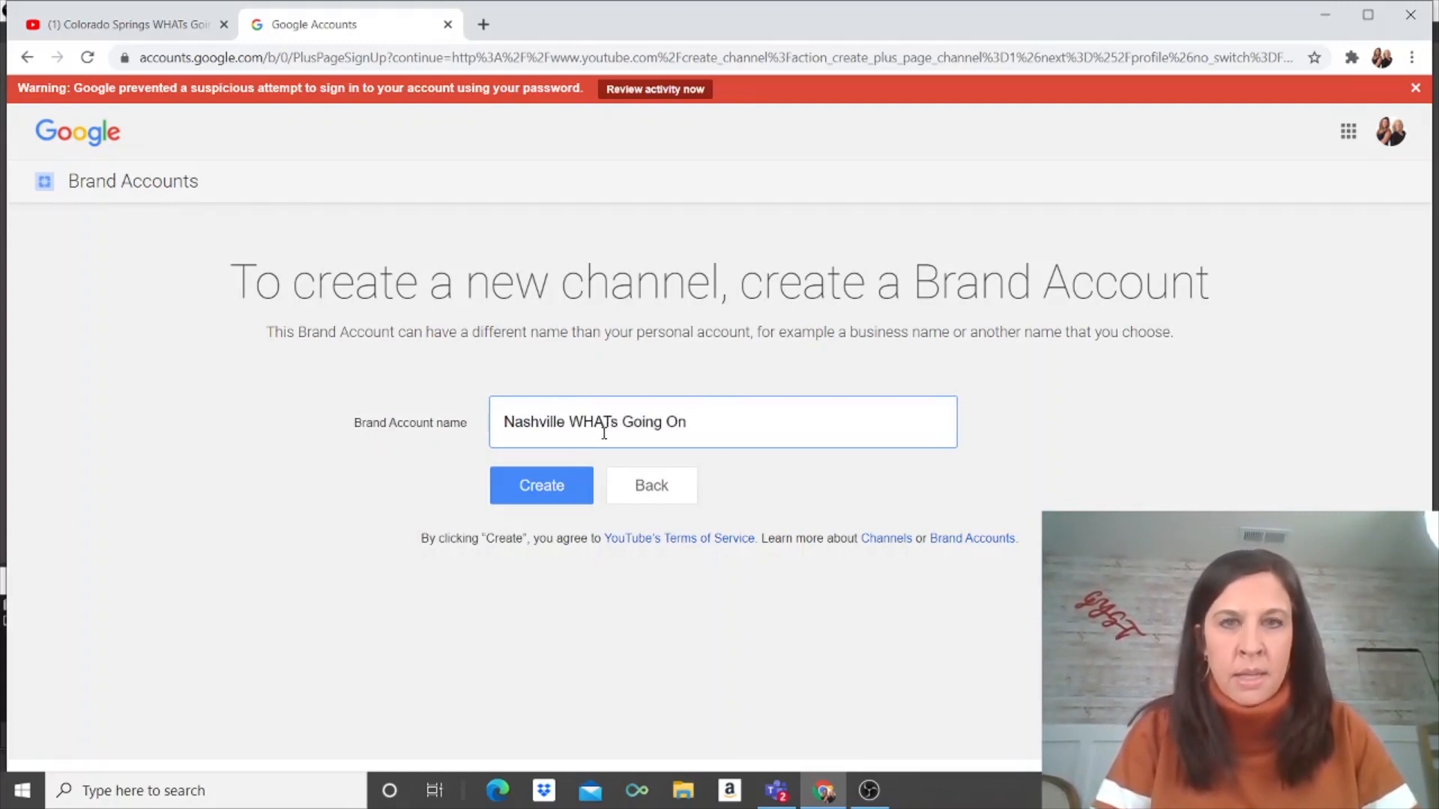
click(550, 488)
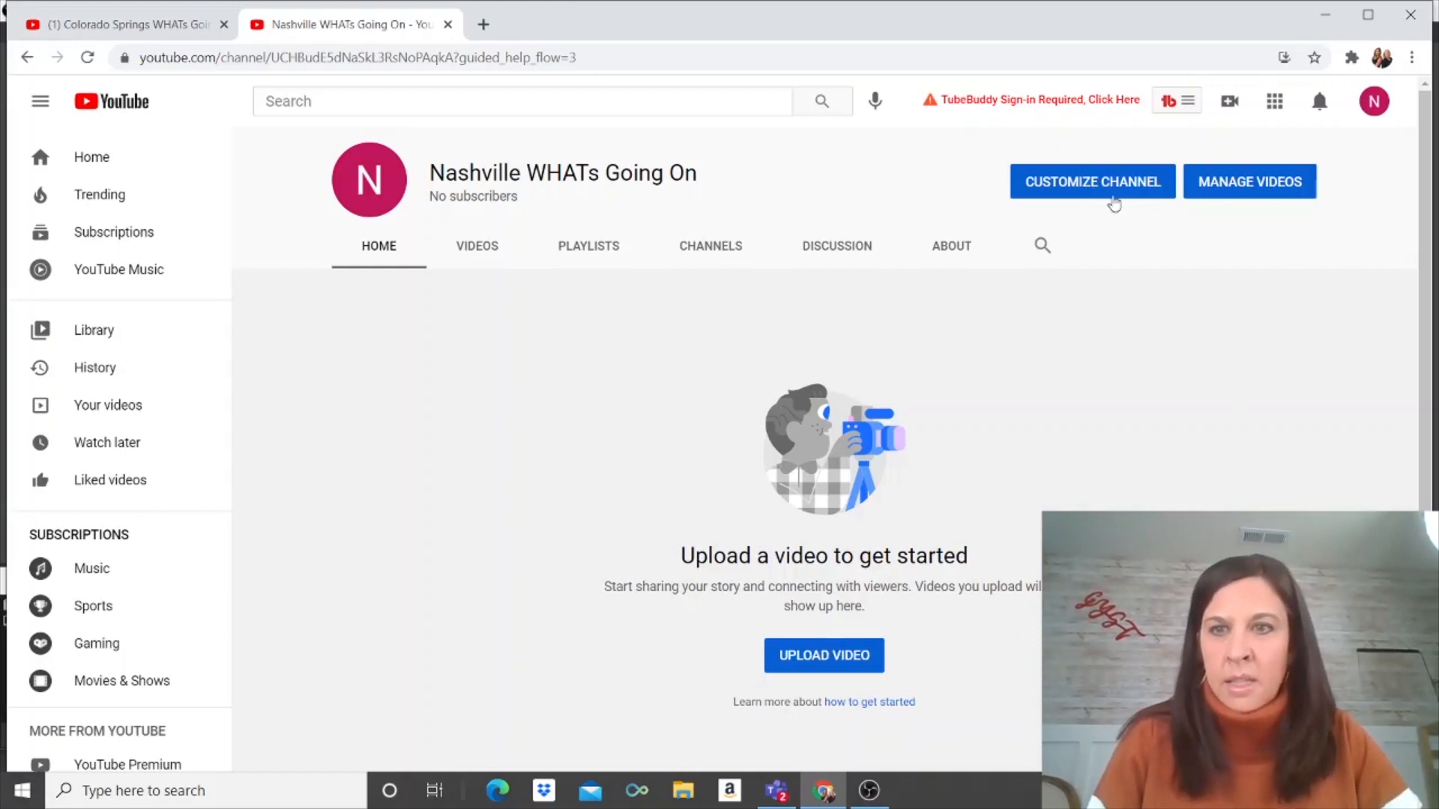
Step: Open Customize Channel in Studio, dismiss the welcome tour and tip, and go to Branding
click(1102, 187)
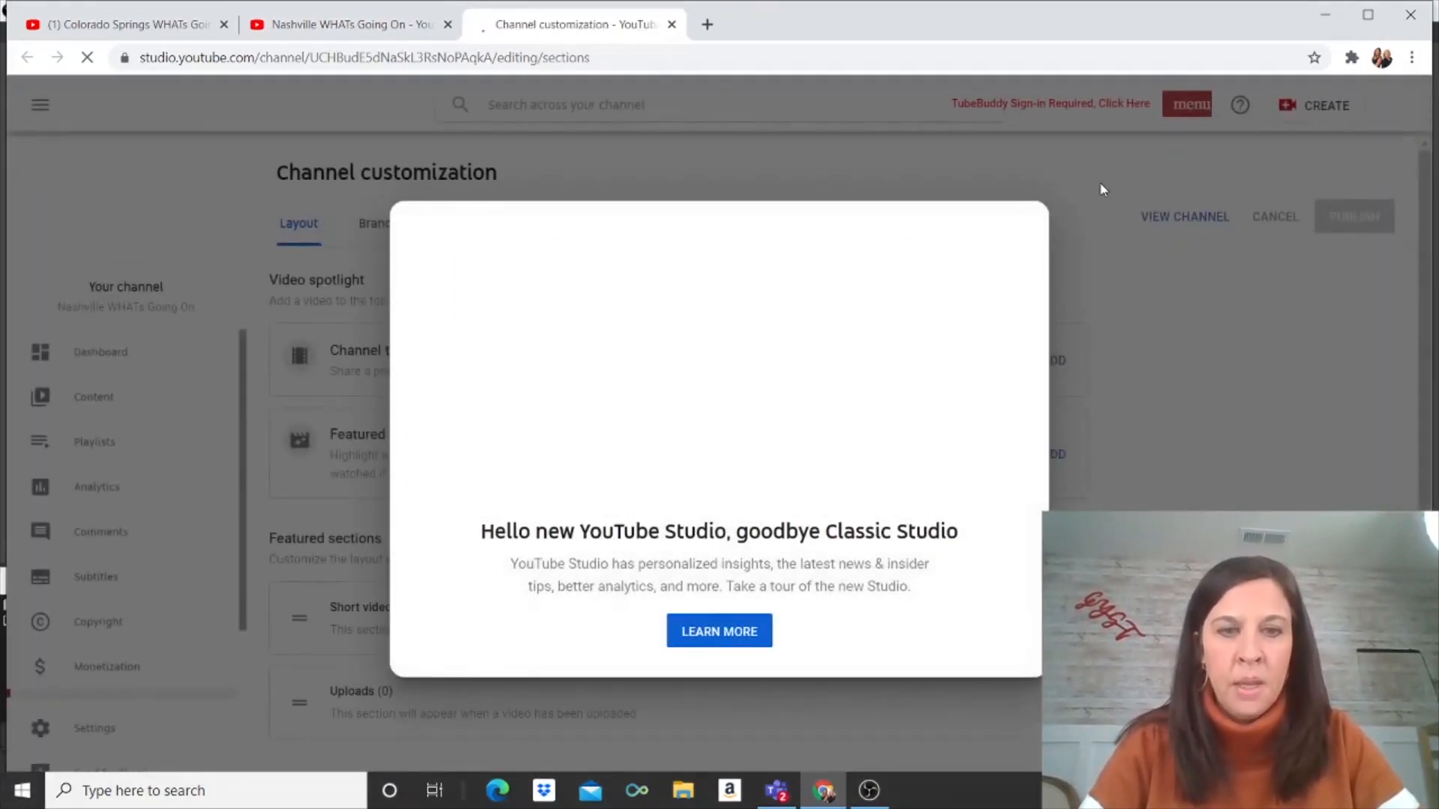
click(693, 628)
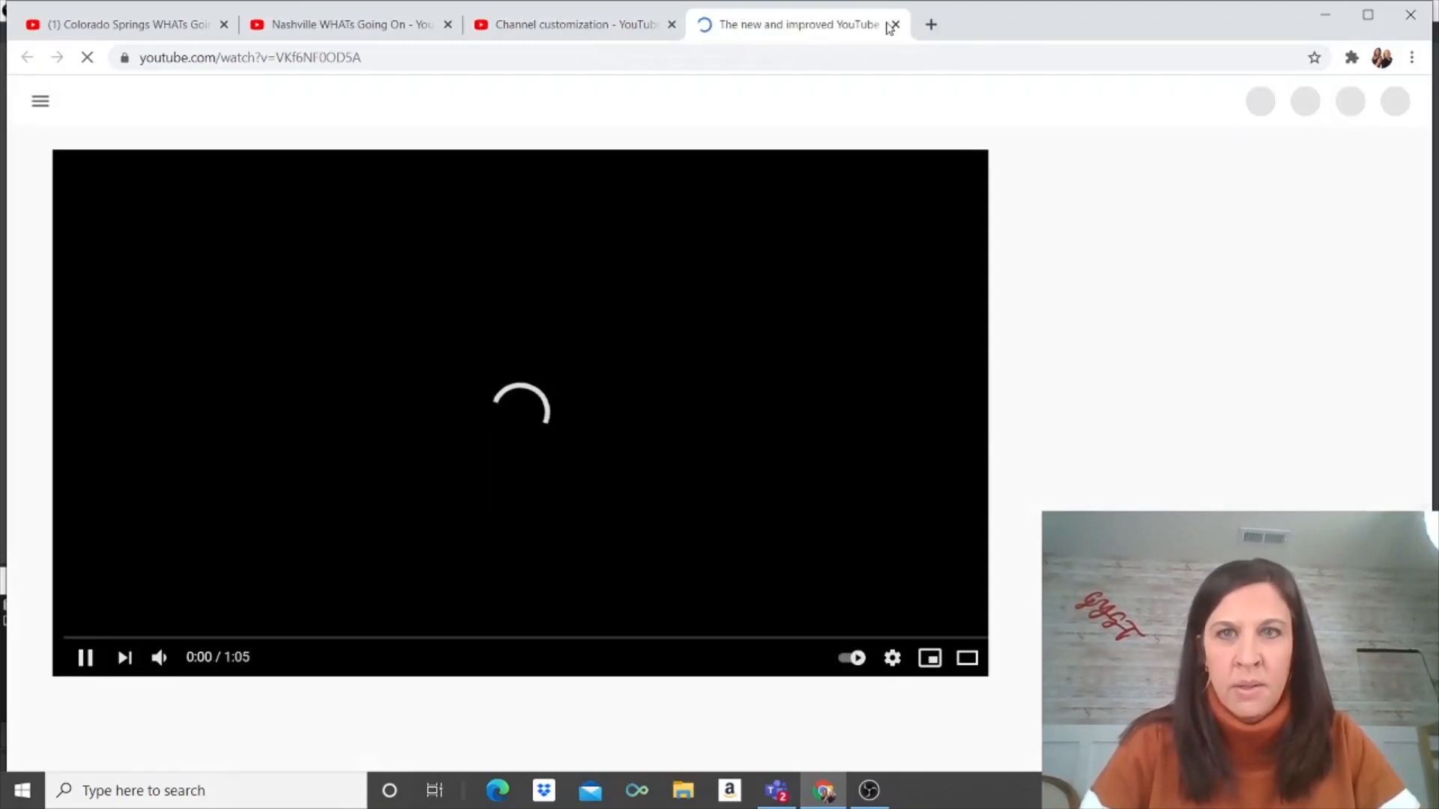
click(895, 25)
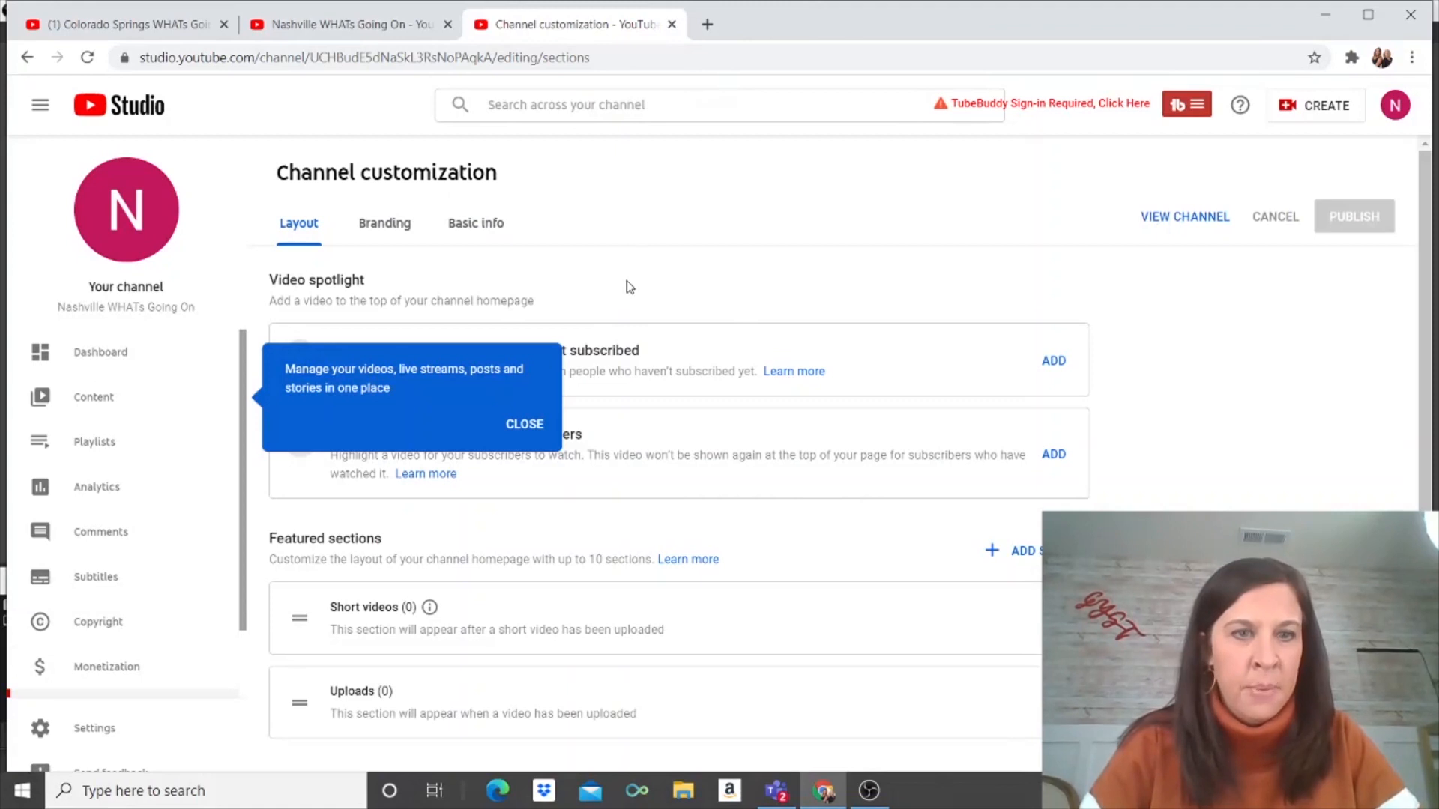
click(539, 423)
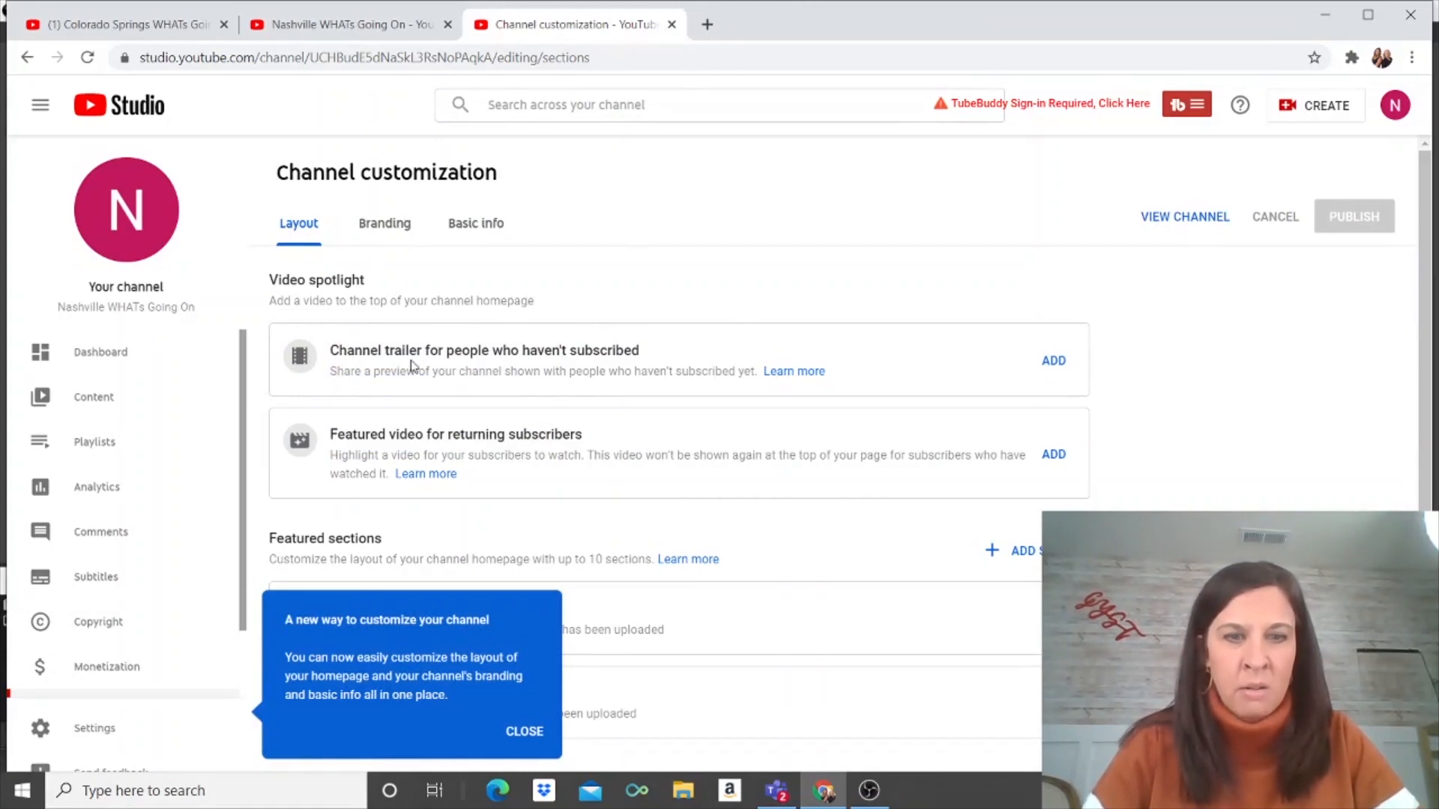
click(389, 226)
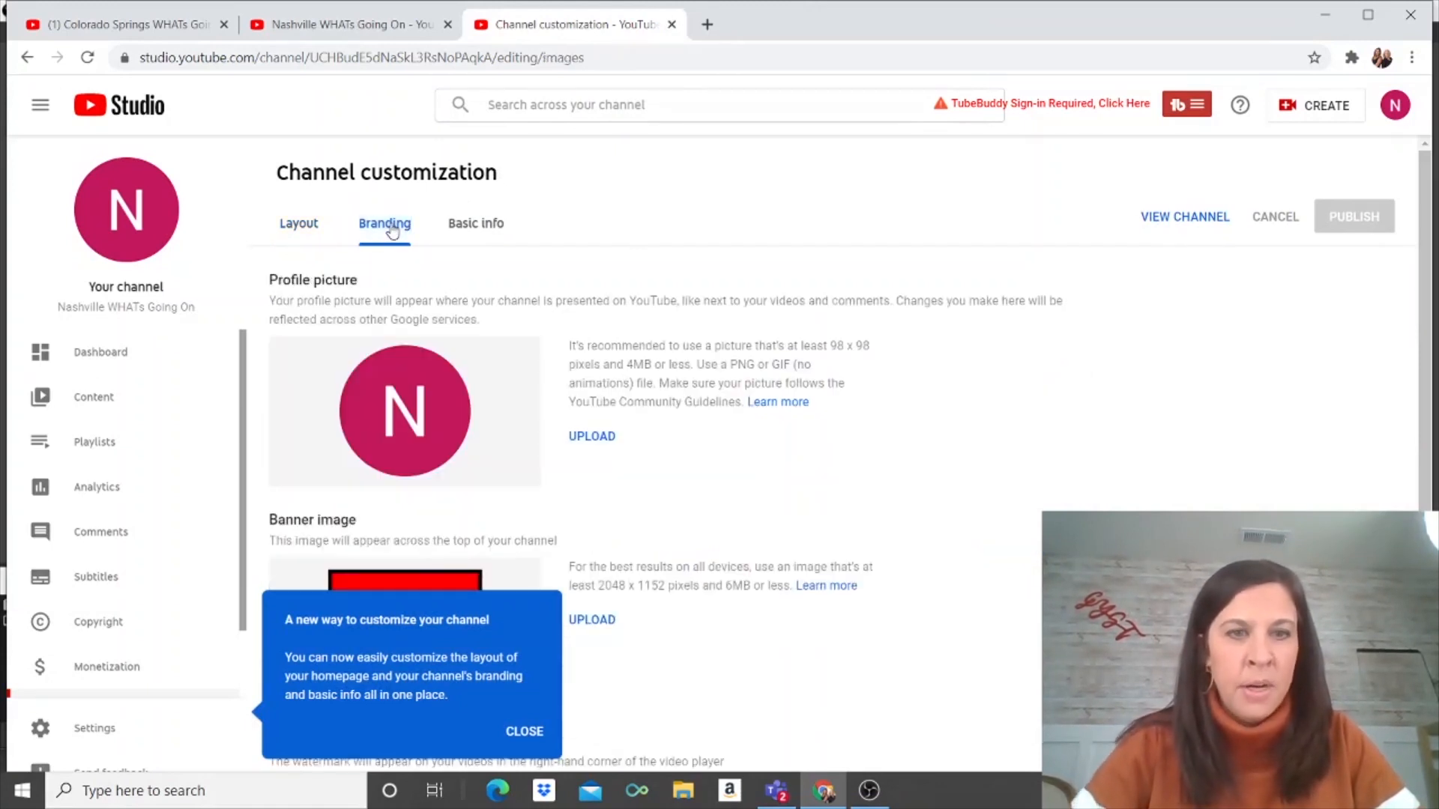
Step: Upload the two-women-on-a-sofa photo from Pictures as the profile picture and accept the crop
click(594, 439)
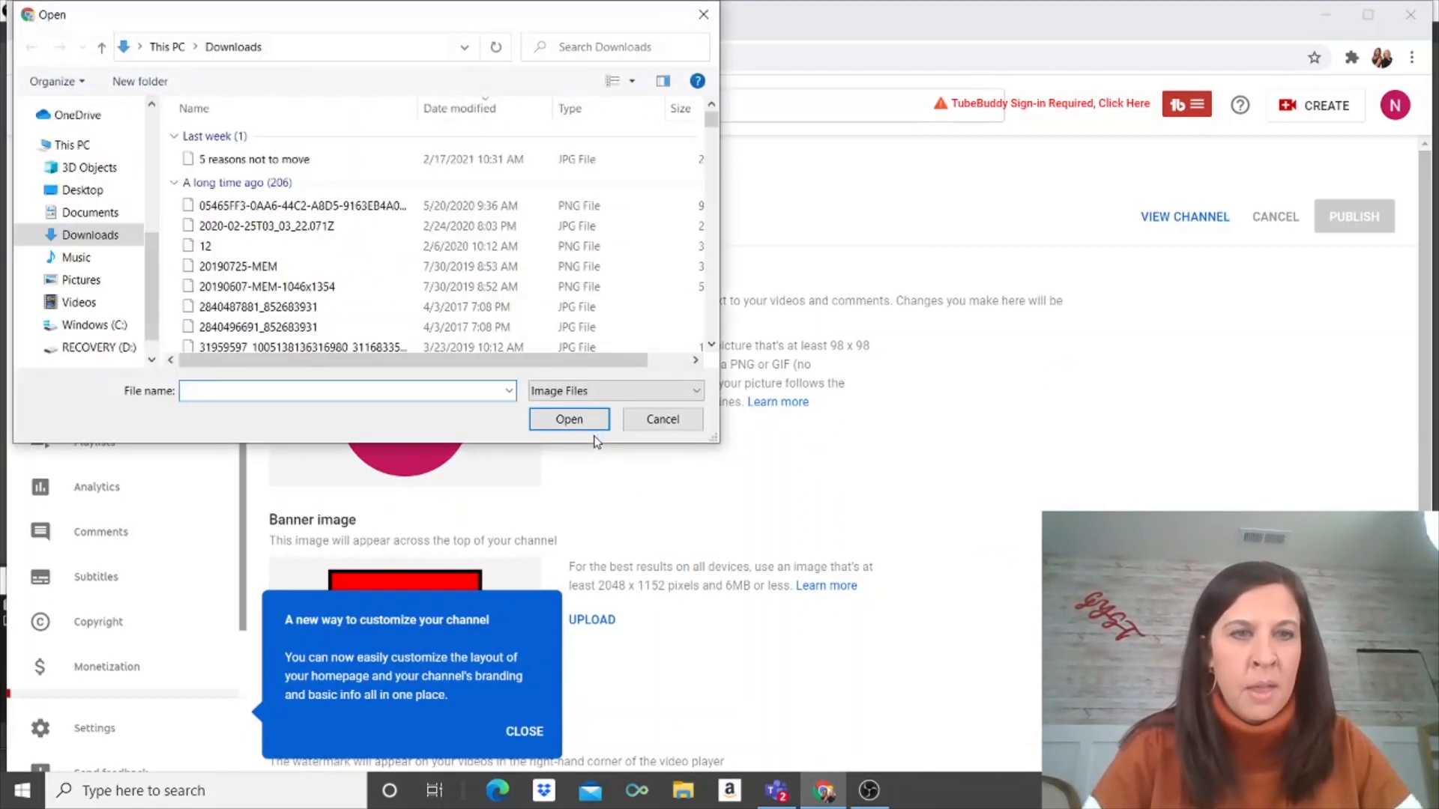
click(104, 280)
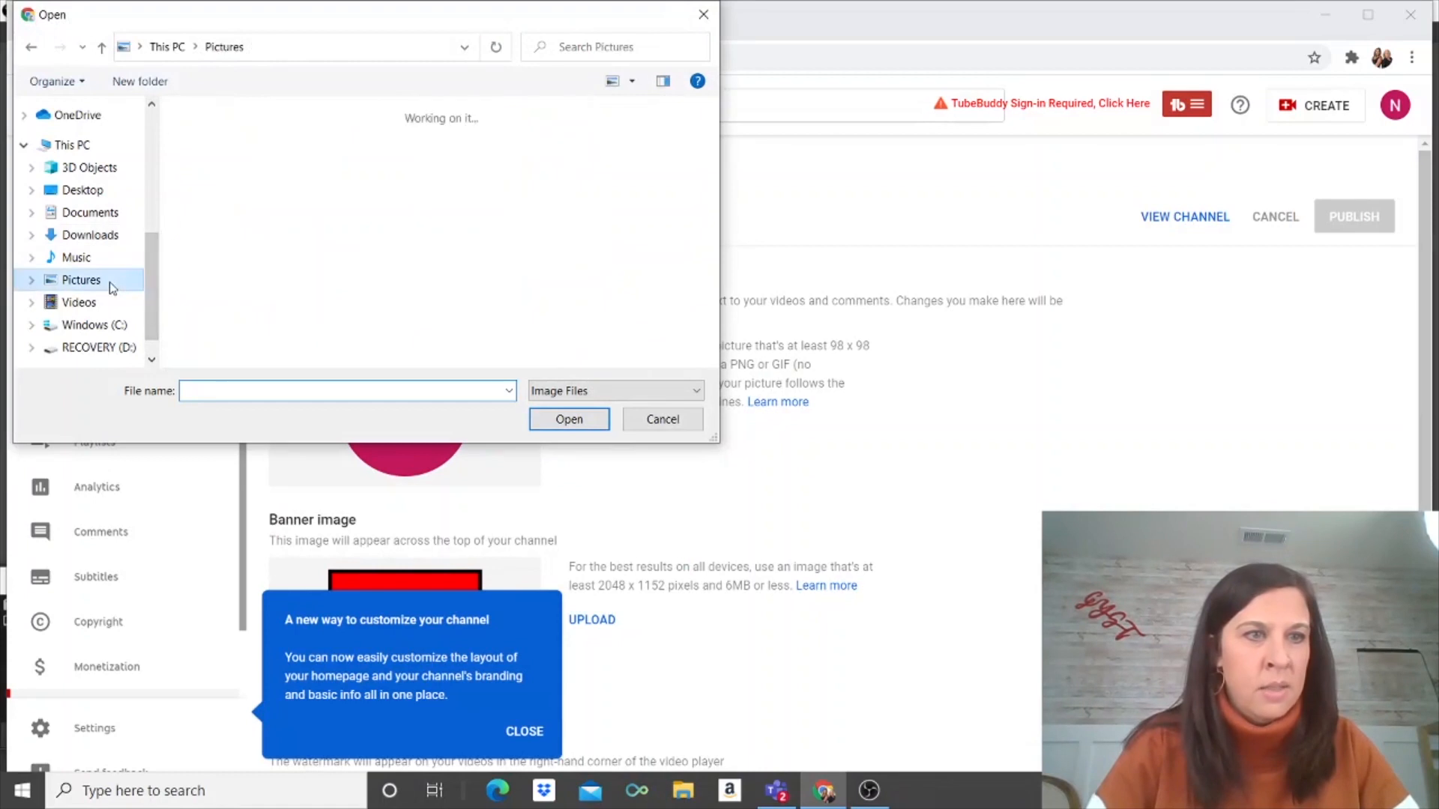
drag(713, 120, 713, 263)
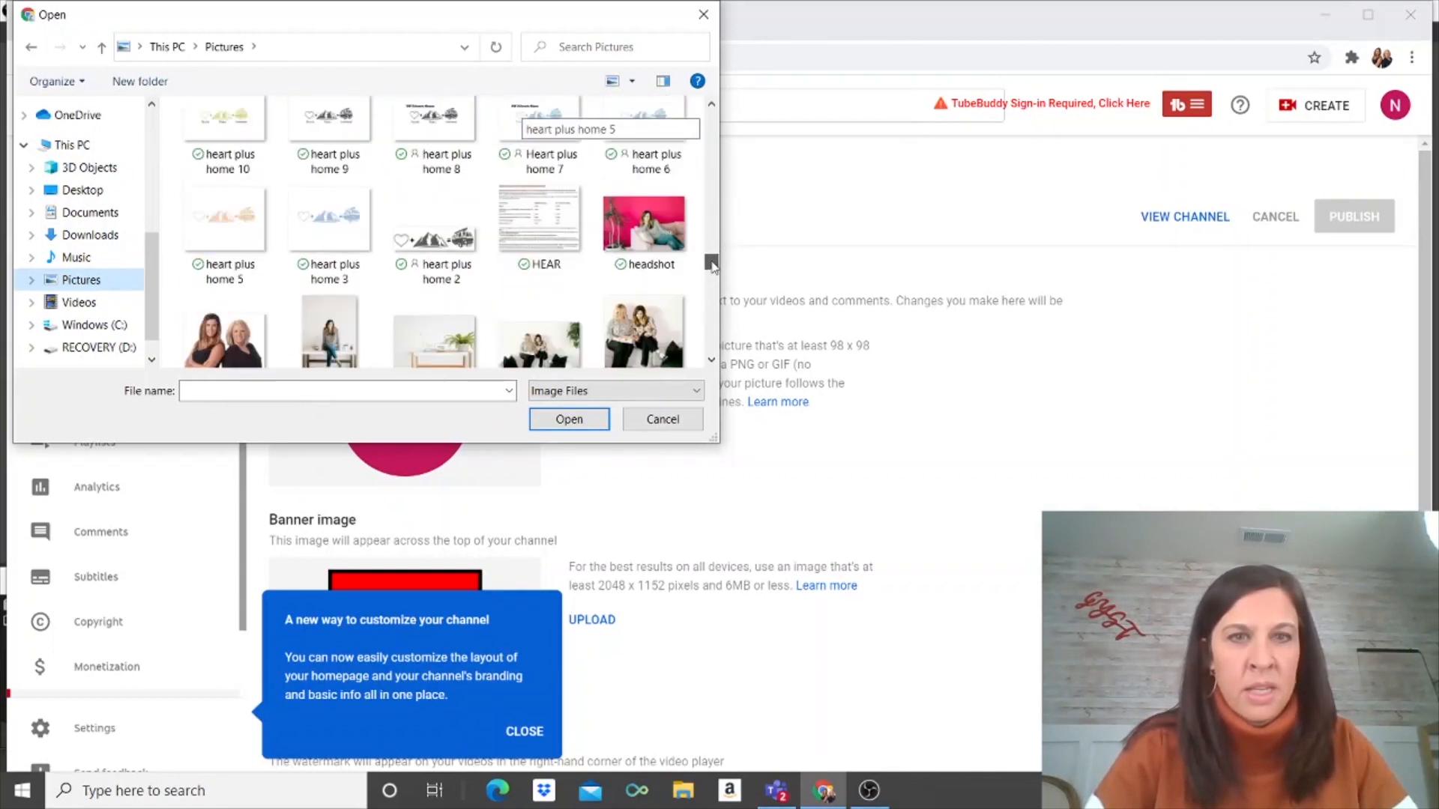
double_click(662, 349)
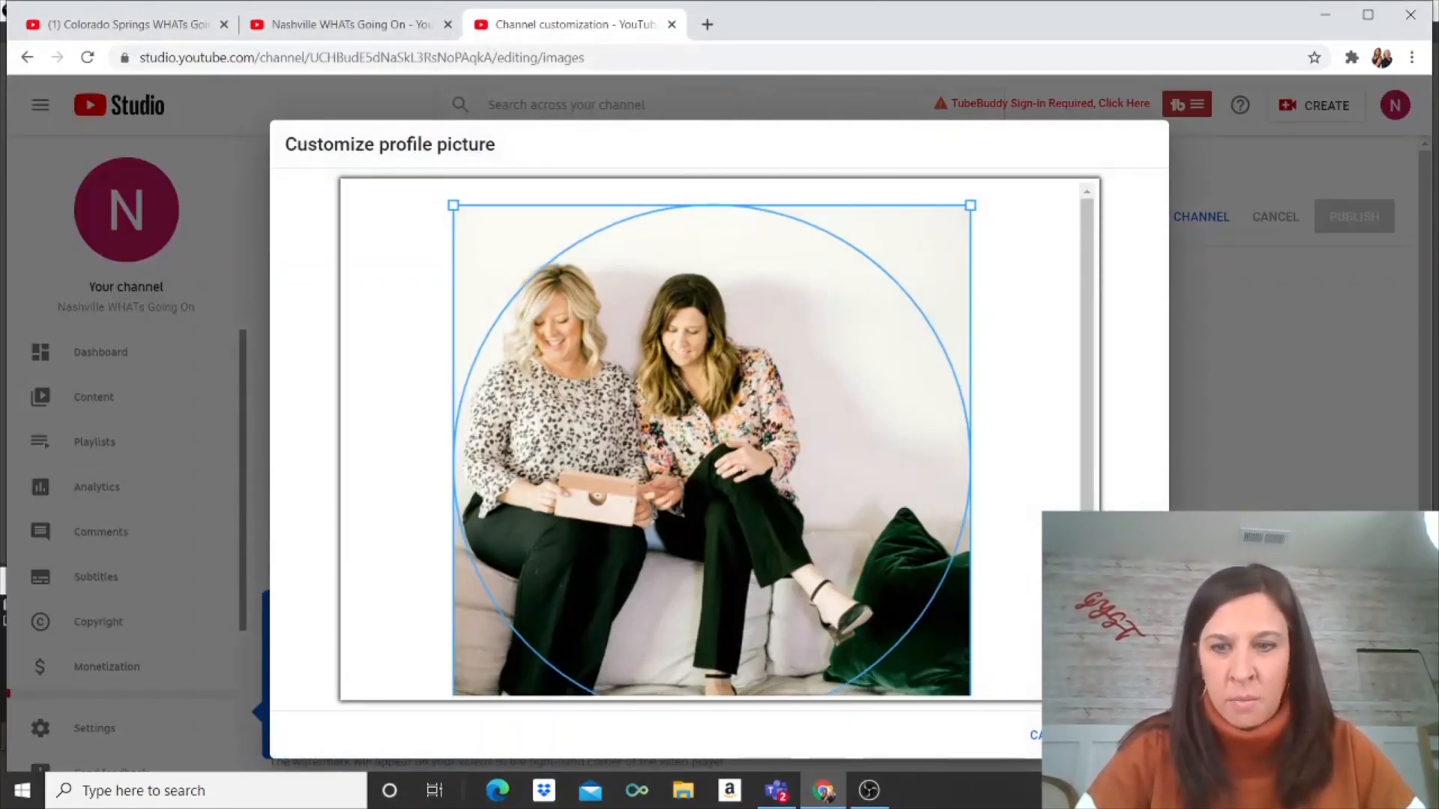
click(1124, 735)
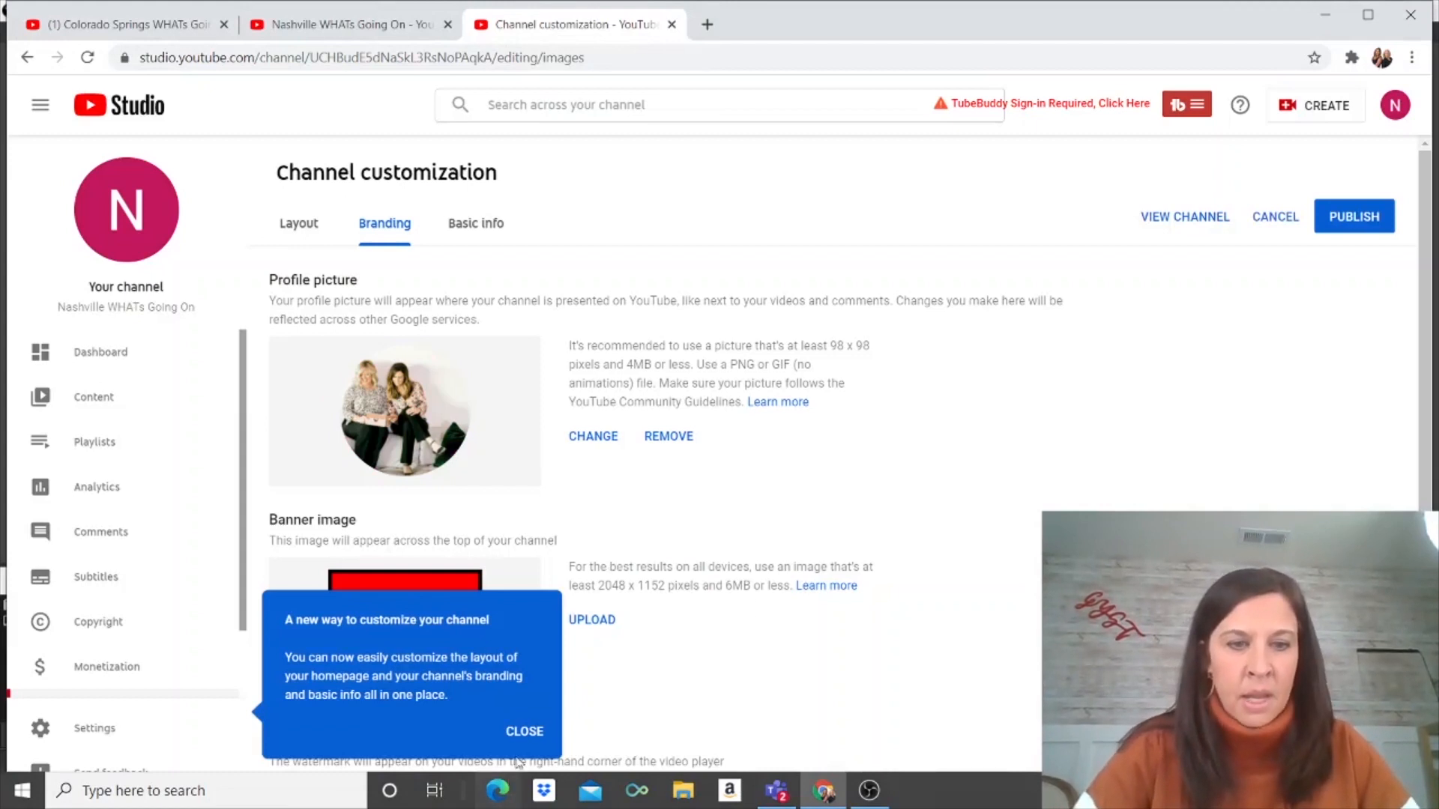
click(523, 734)
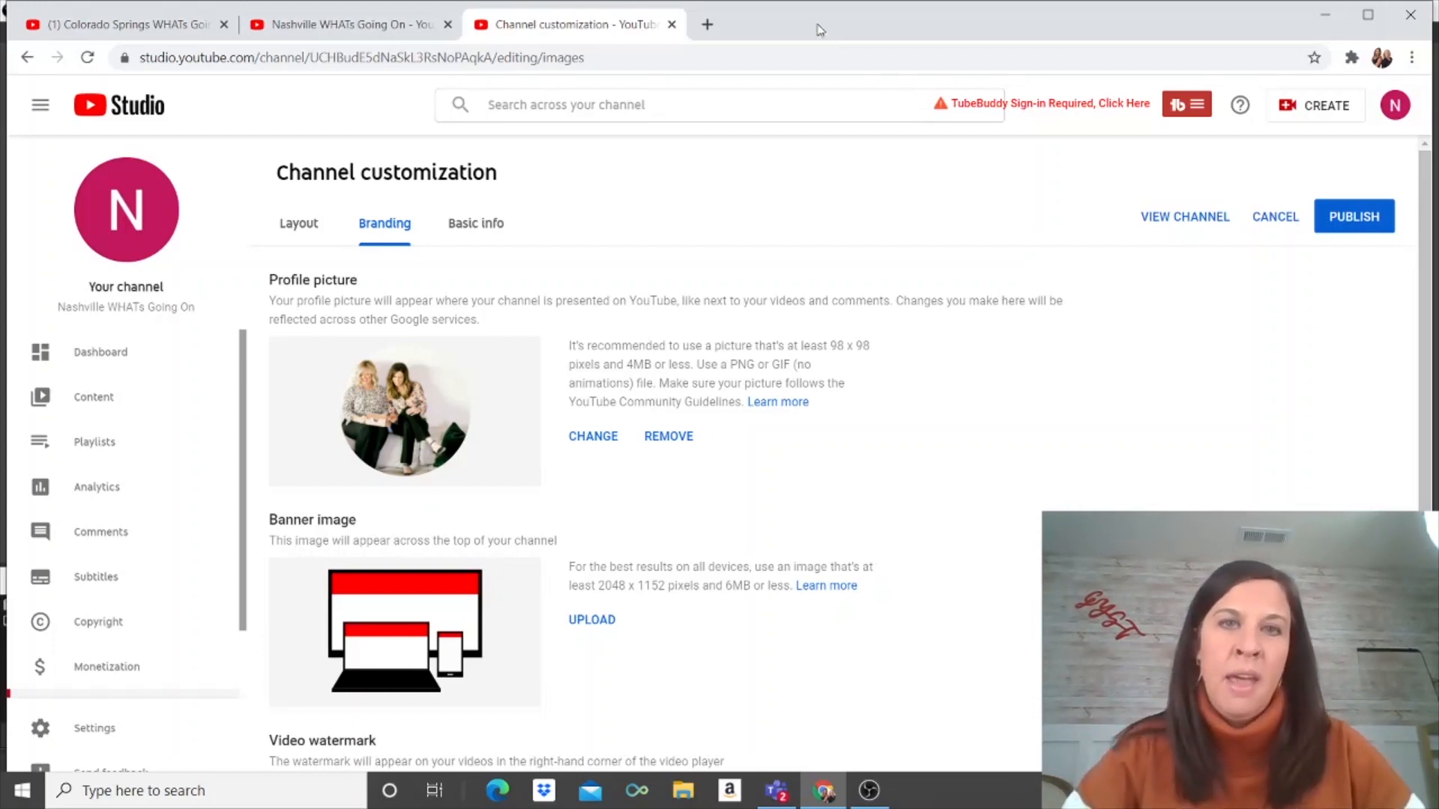
Step: In a new tab, search for PicMonkey and open an editable copy of YouTube Display Ad Long
click(707, 24)
text(picmon)
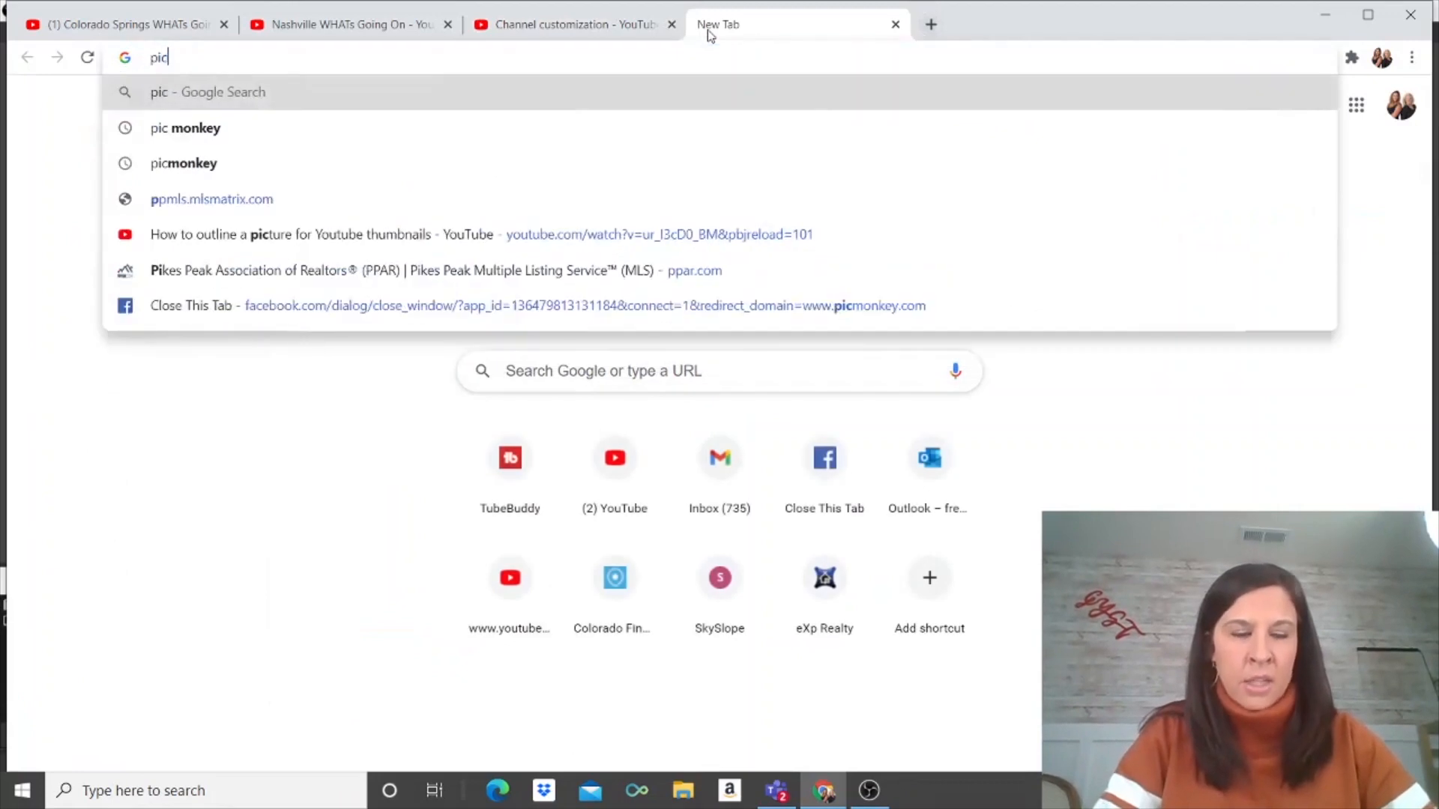
key(BackSpace)
text(key)
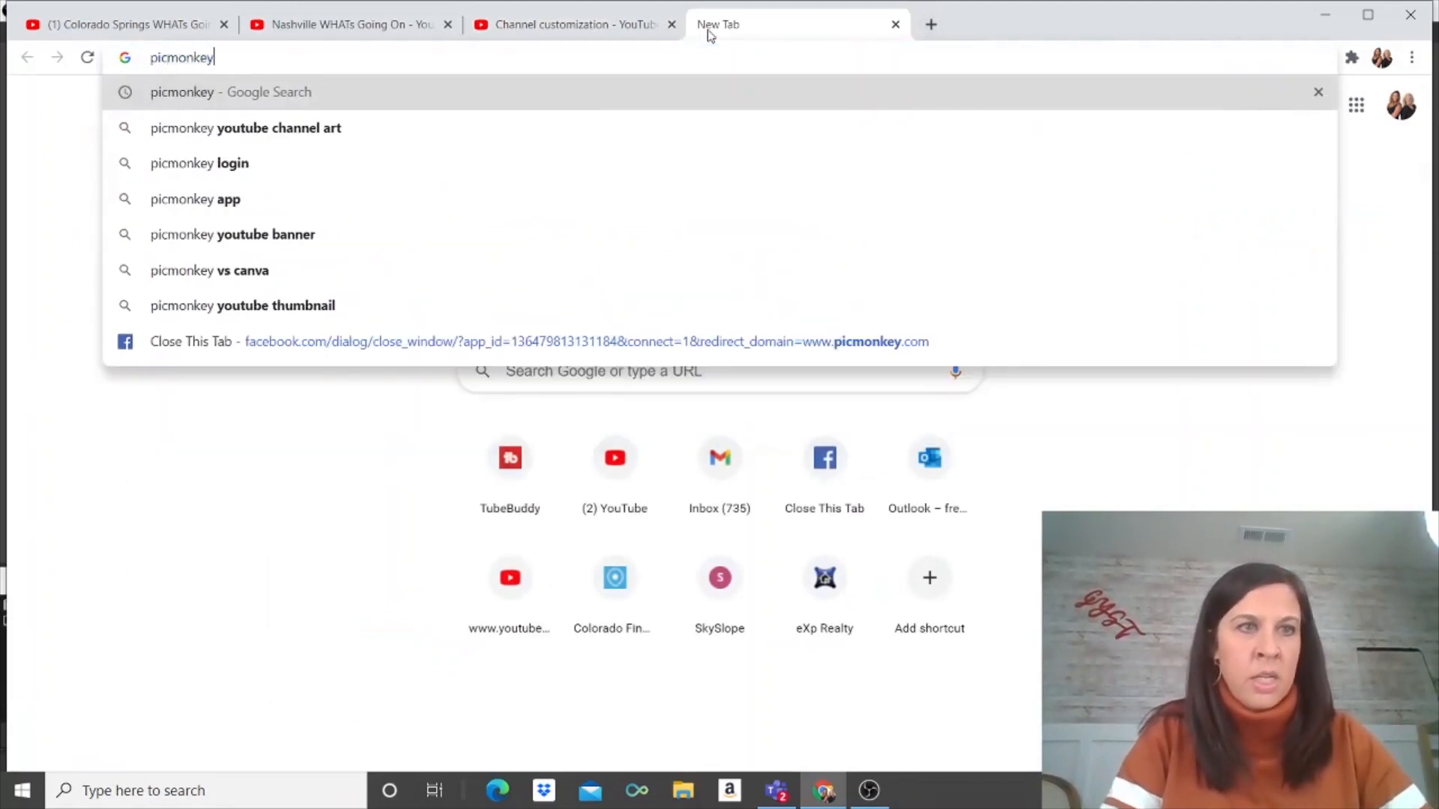
key(Return)
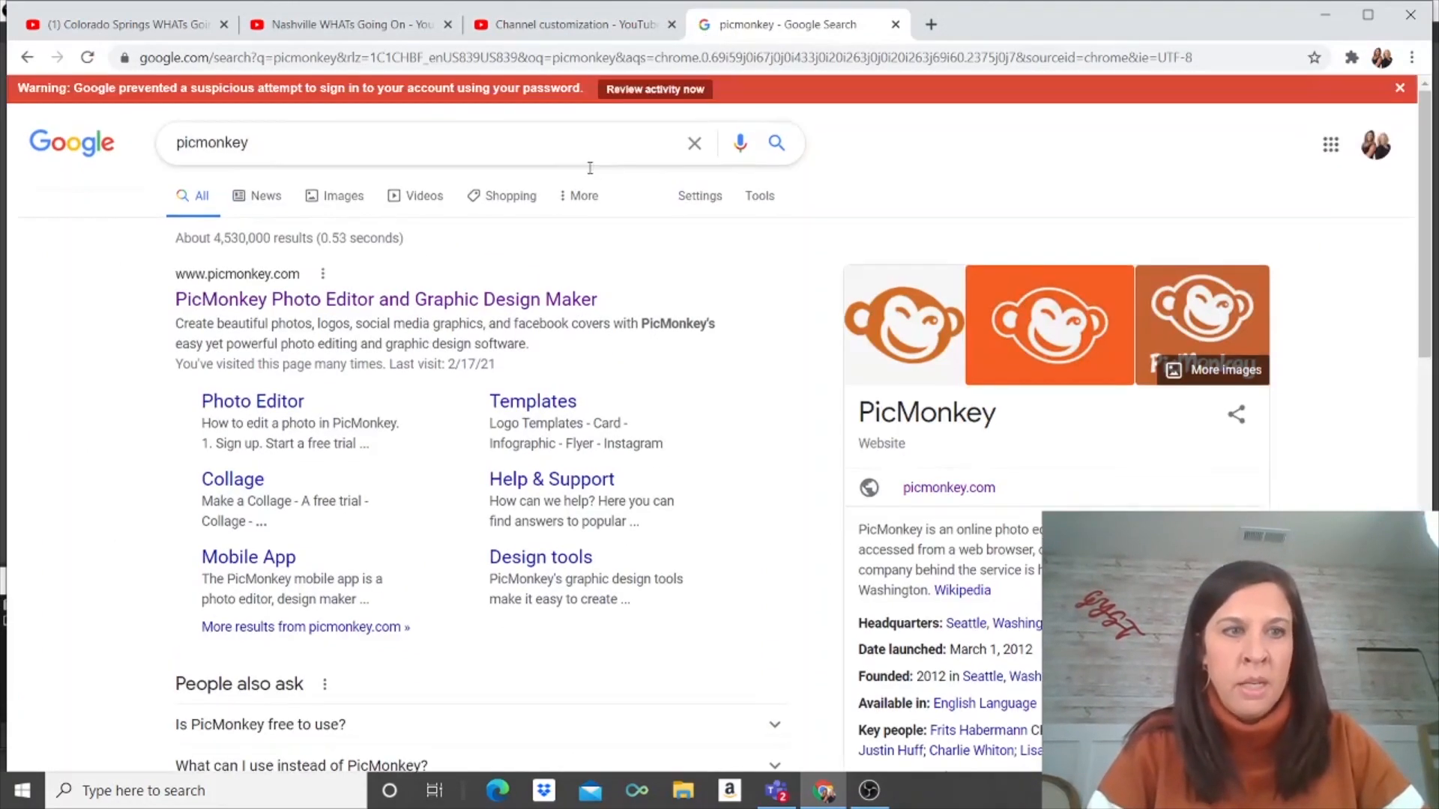
click(500, 301)
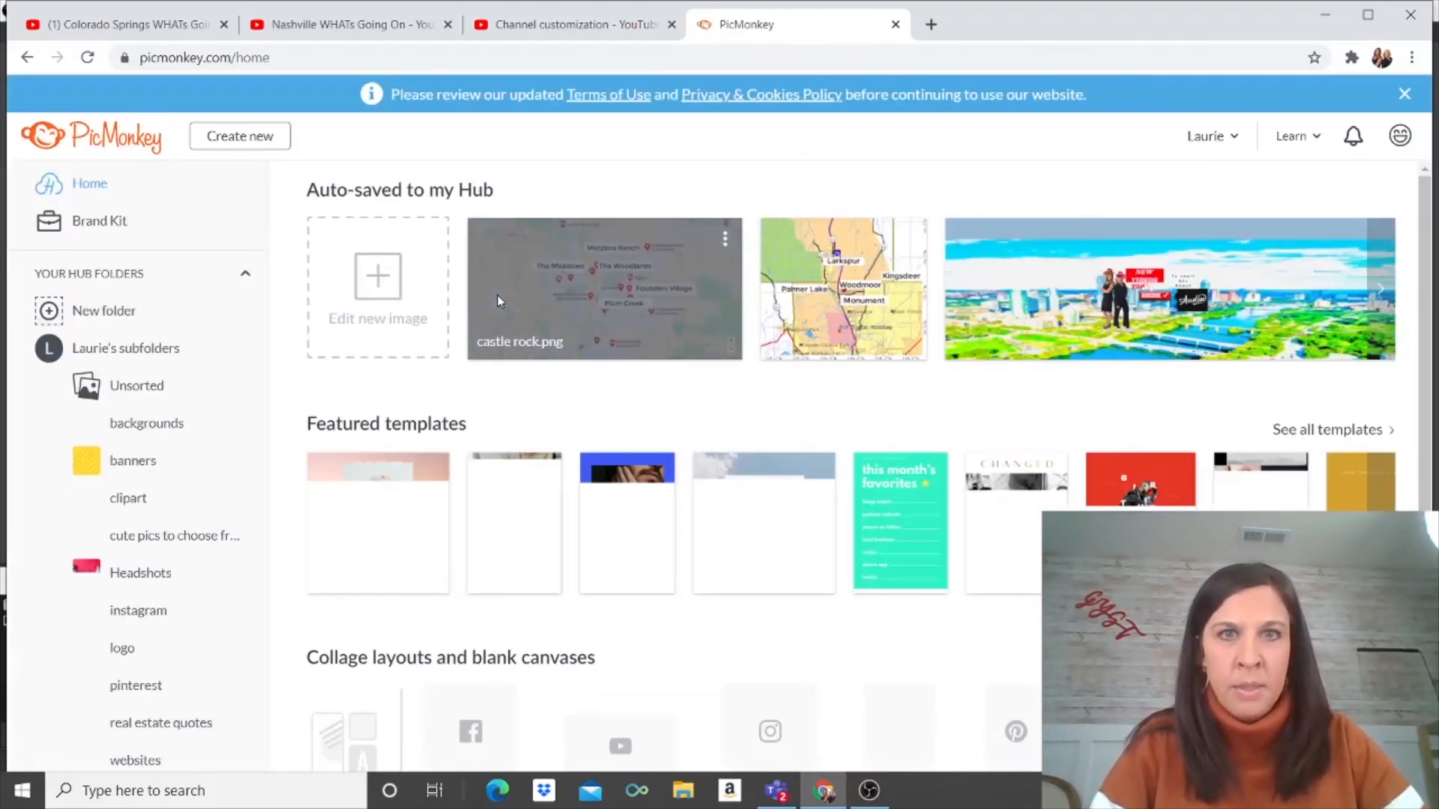
click(1263, 301)
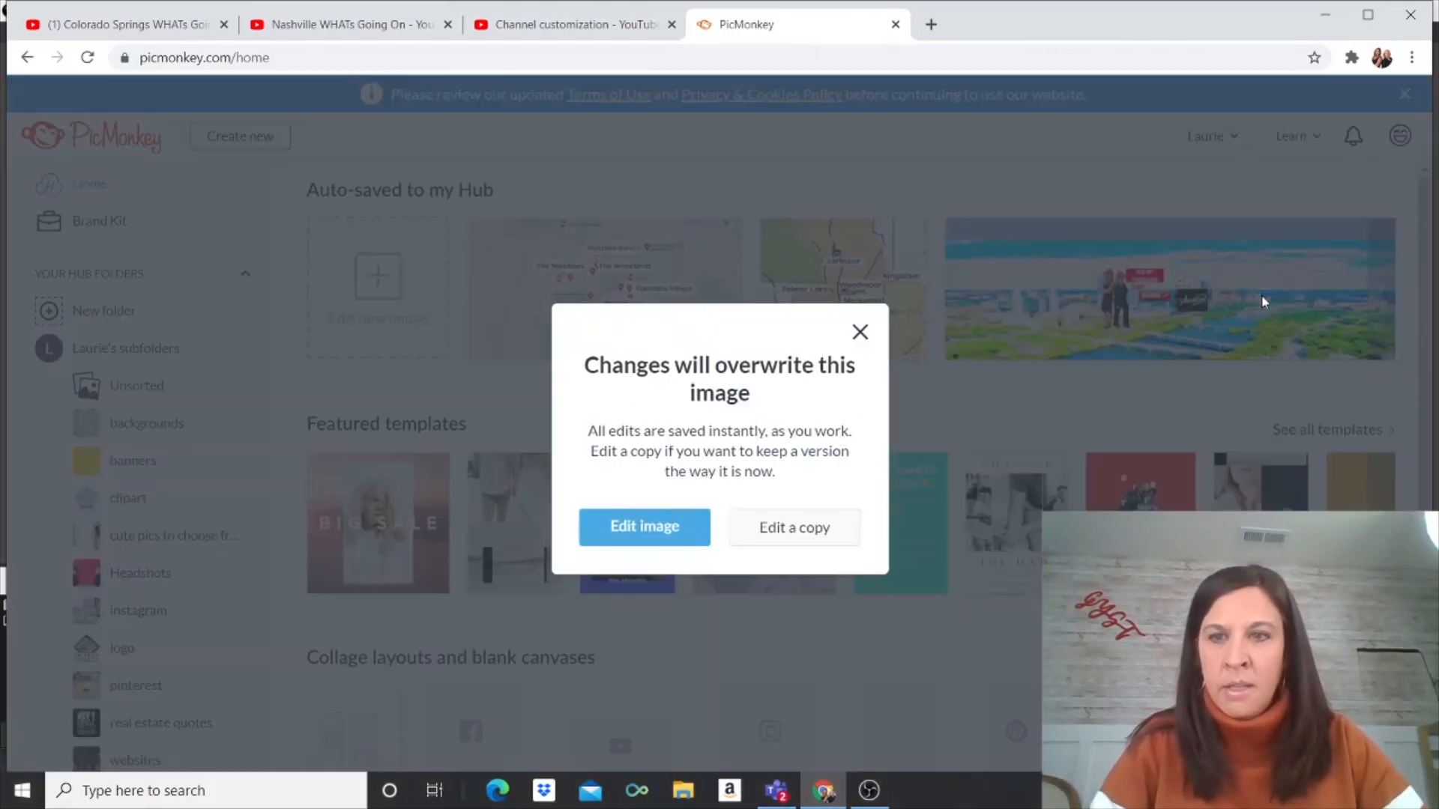
click(806, 517)
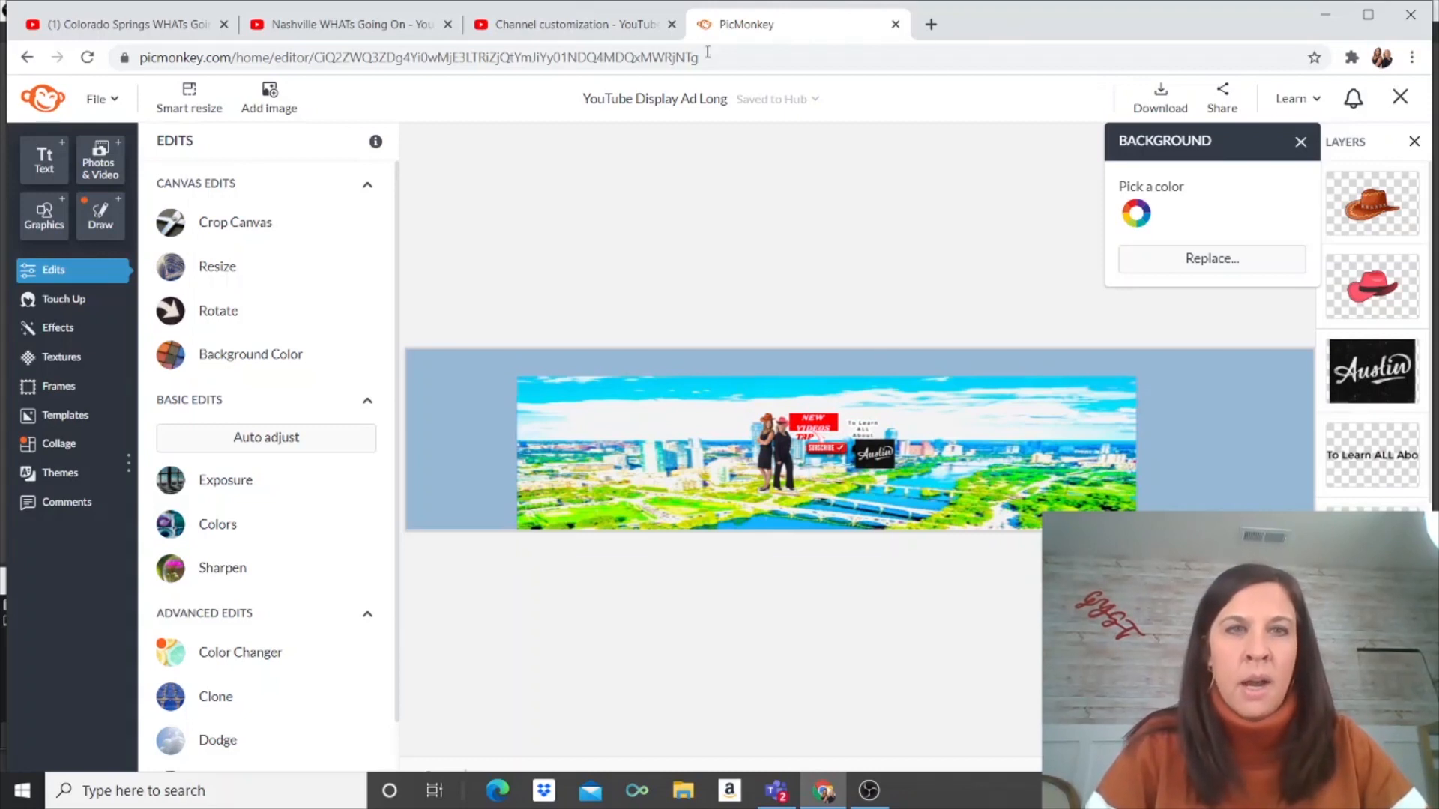
Step: Start a banner upload in the Studio customization tab, then cancel the file picker
click(546, 24)
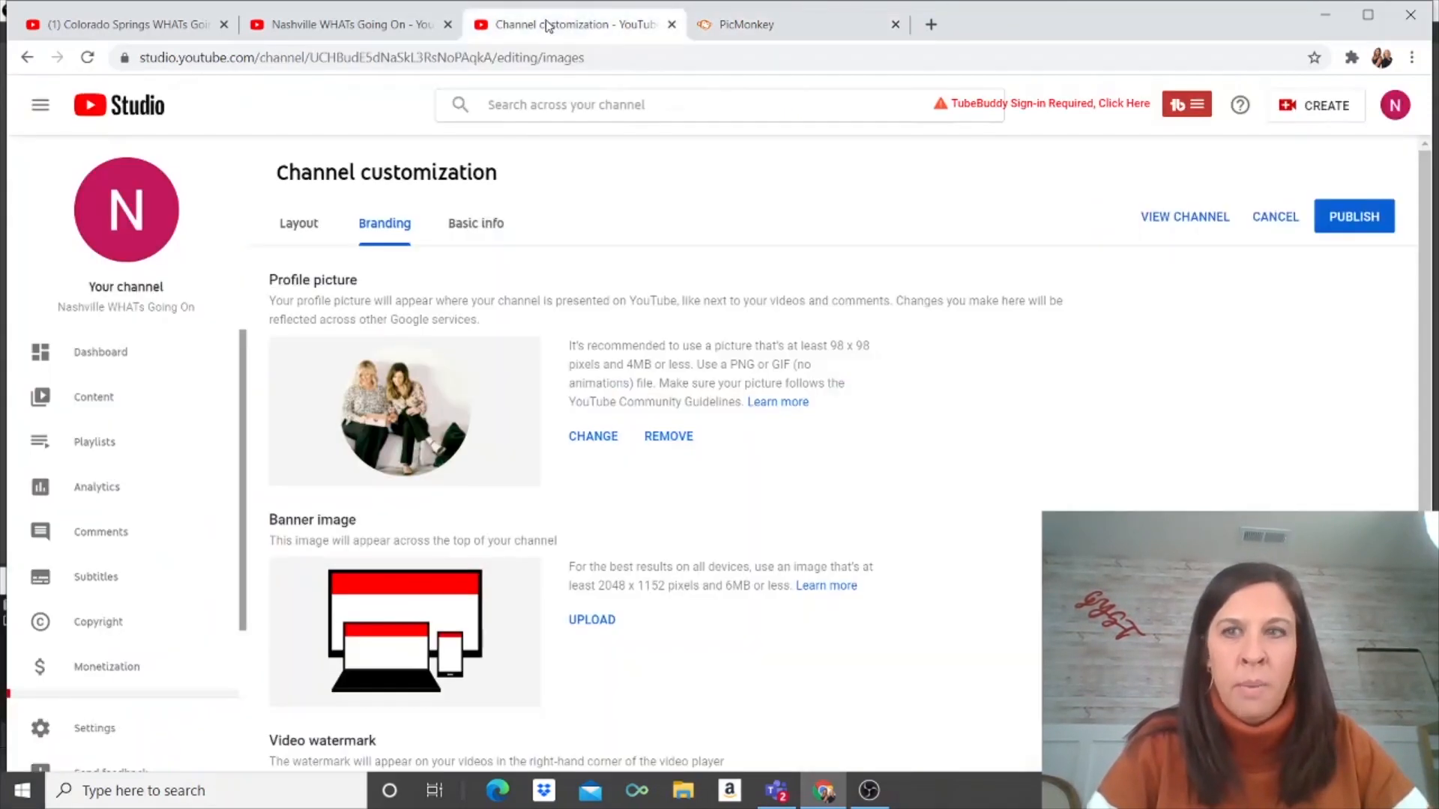
click(717, 18)
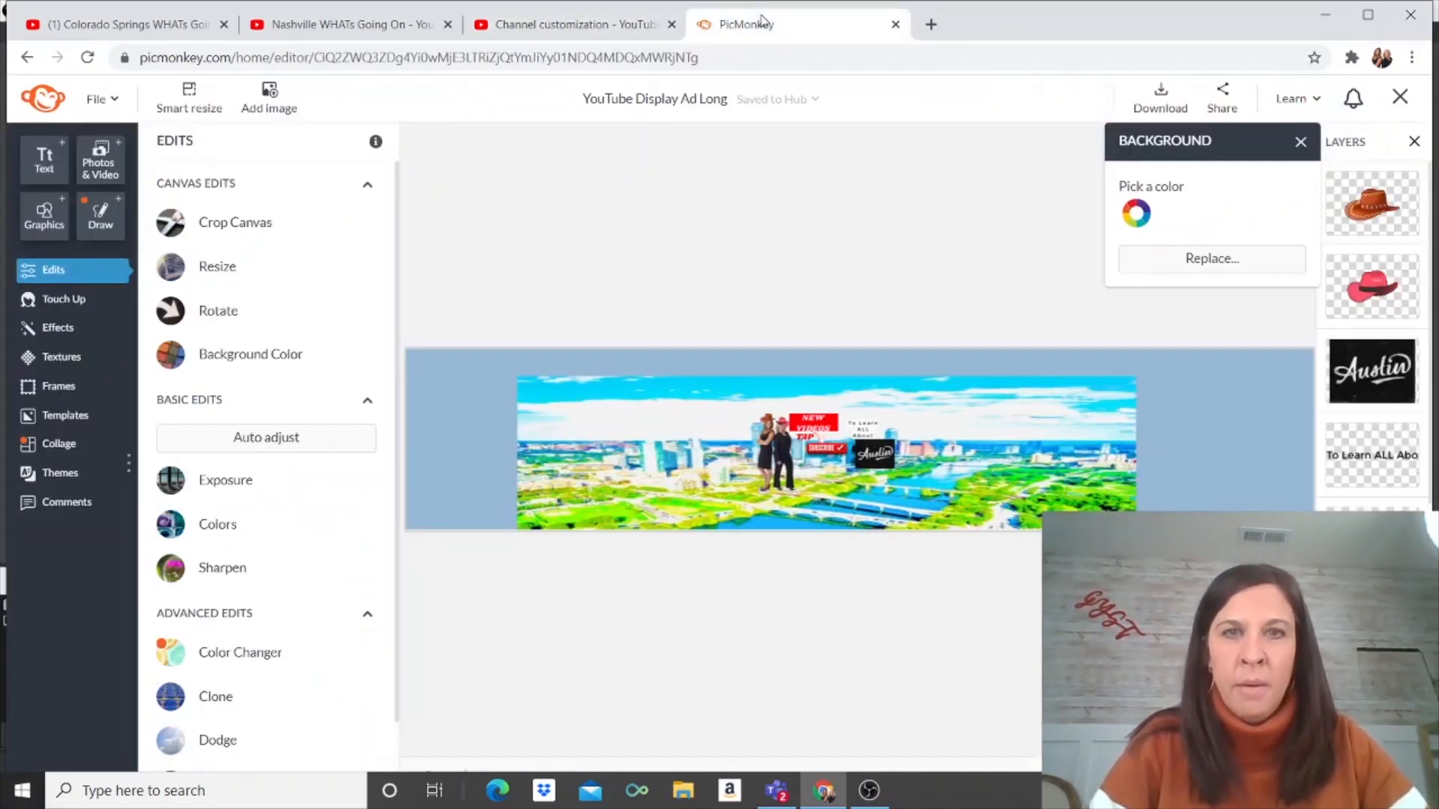
click(553, 24)
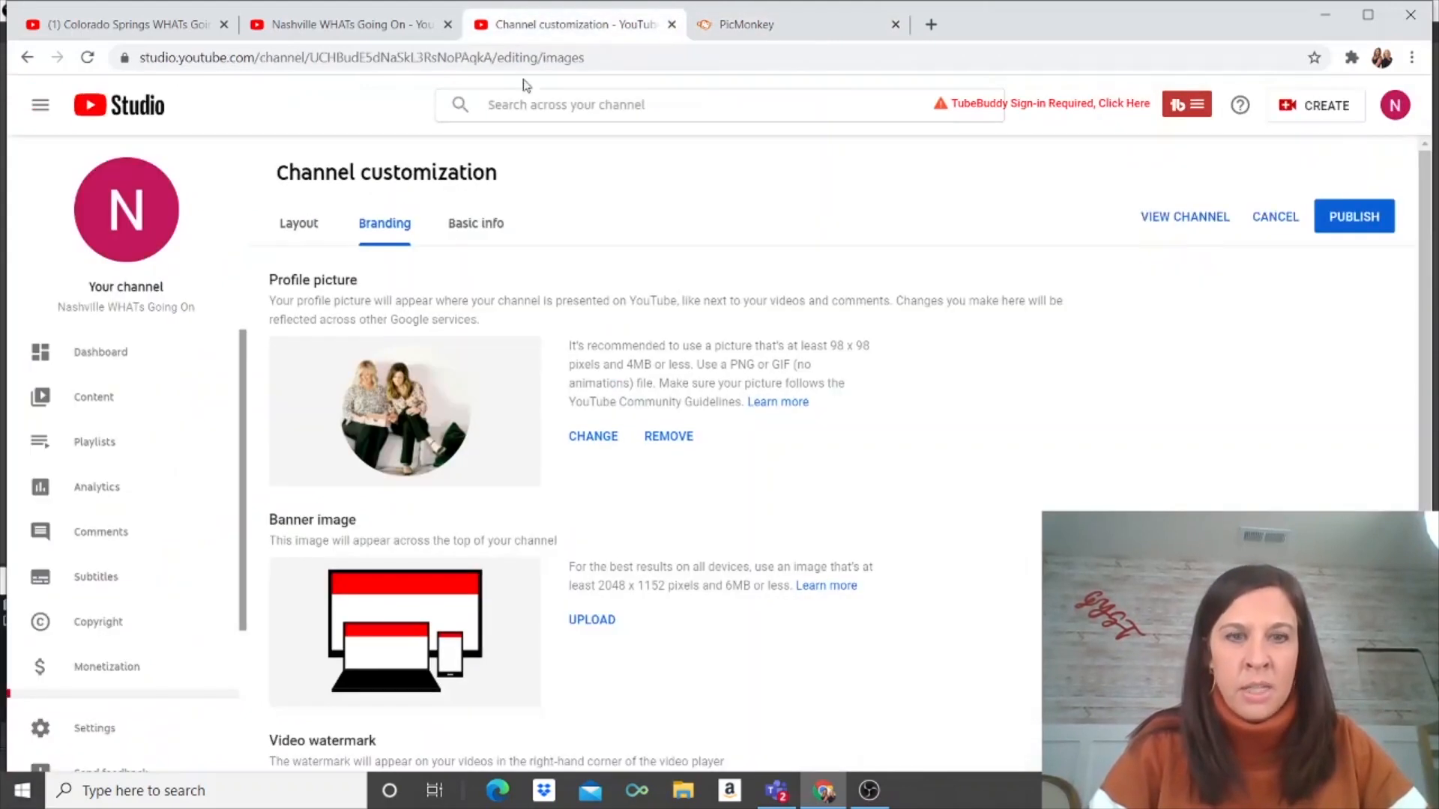
click(594, 621)
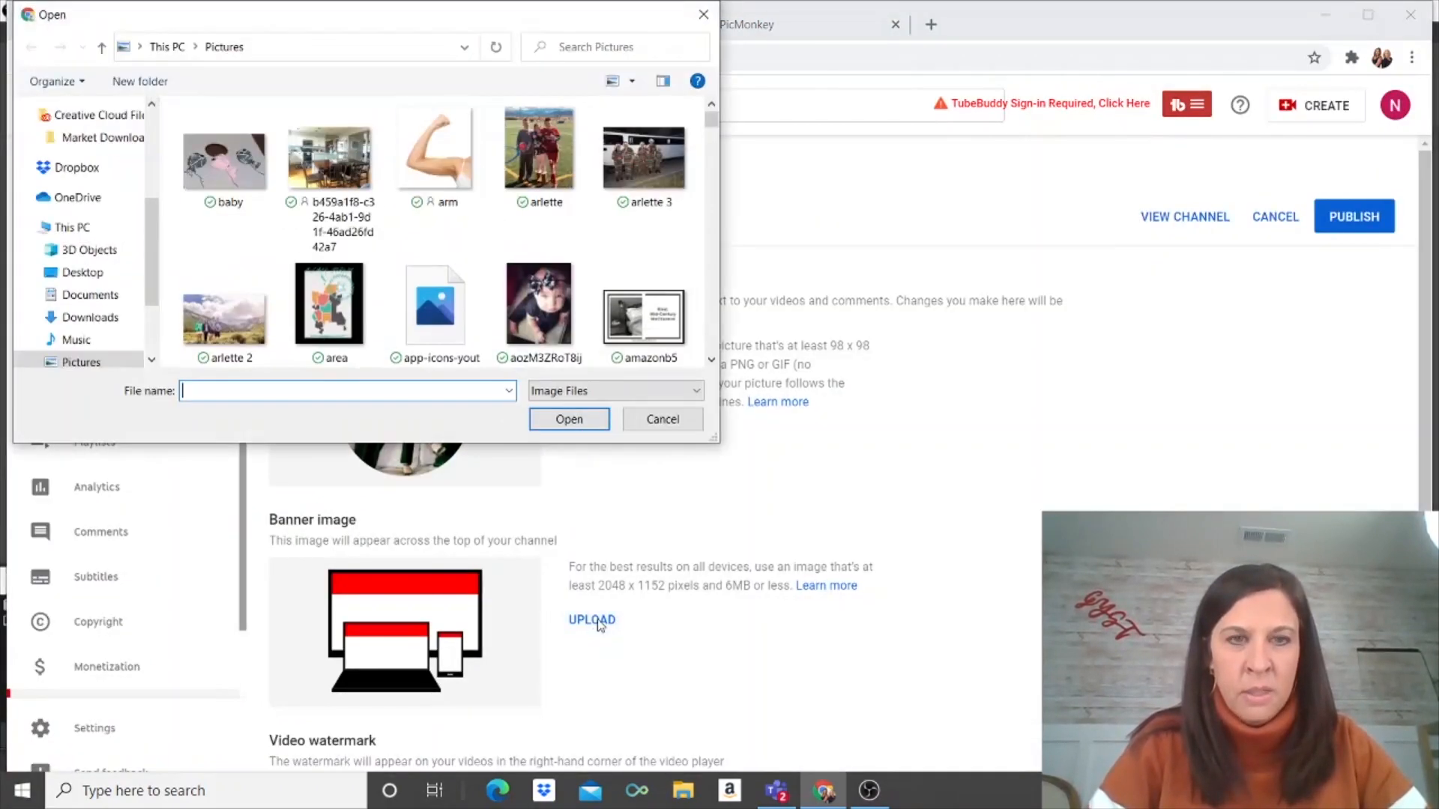
click(703, 15)
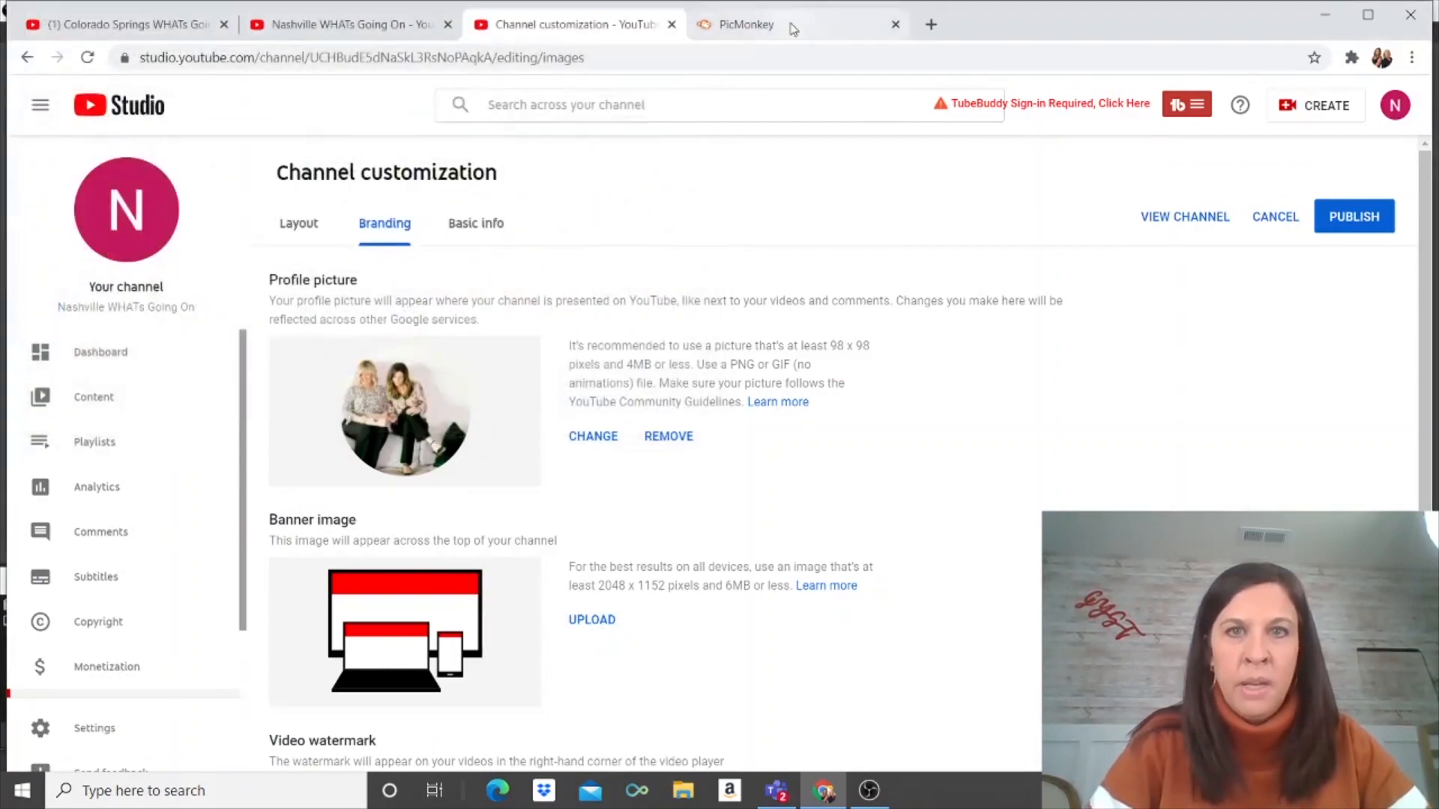
Step: Download the YouTube Display Ad Long banner from PicMonkey as a PNG image
click(790, 25)
click(1160, 98)
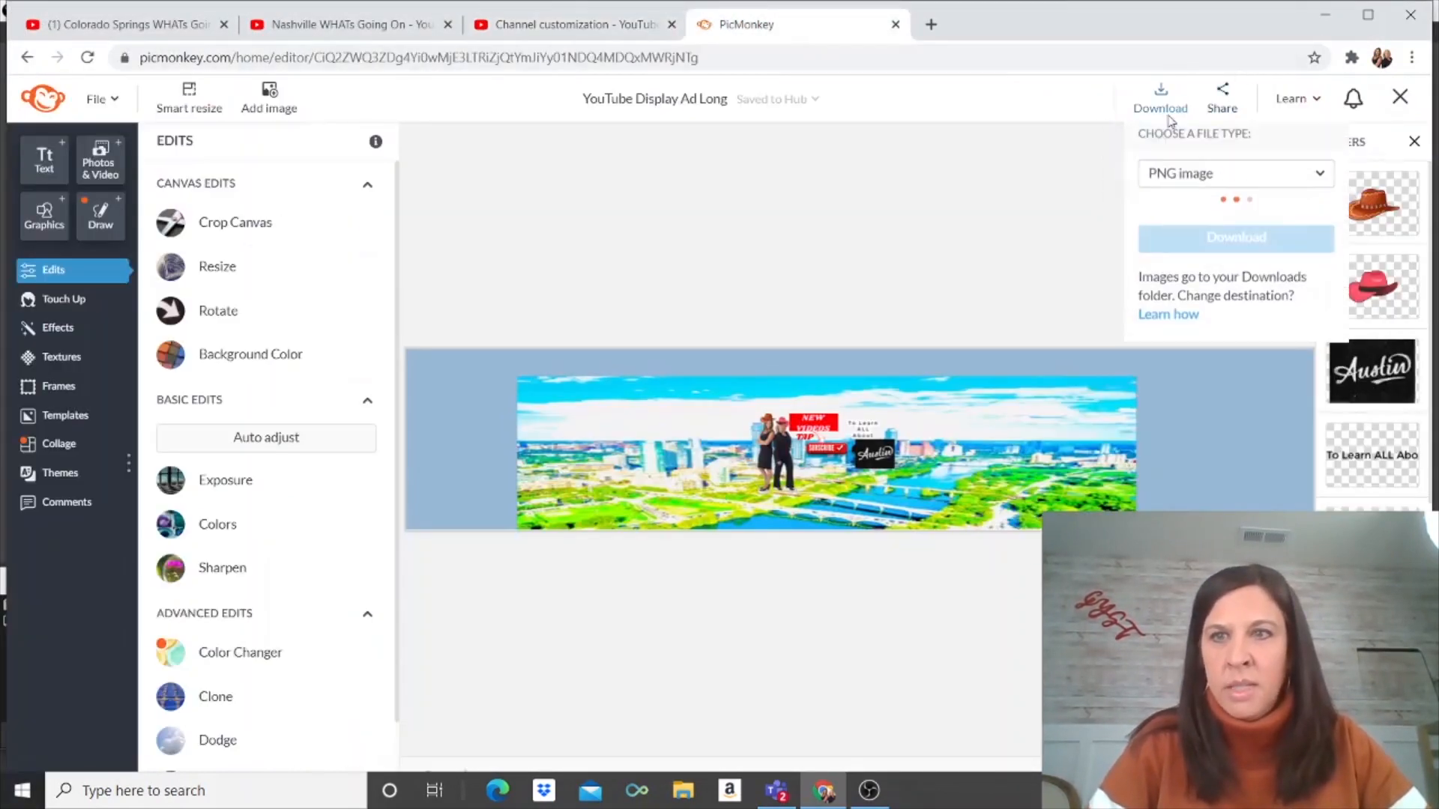
click(1208, 254)
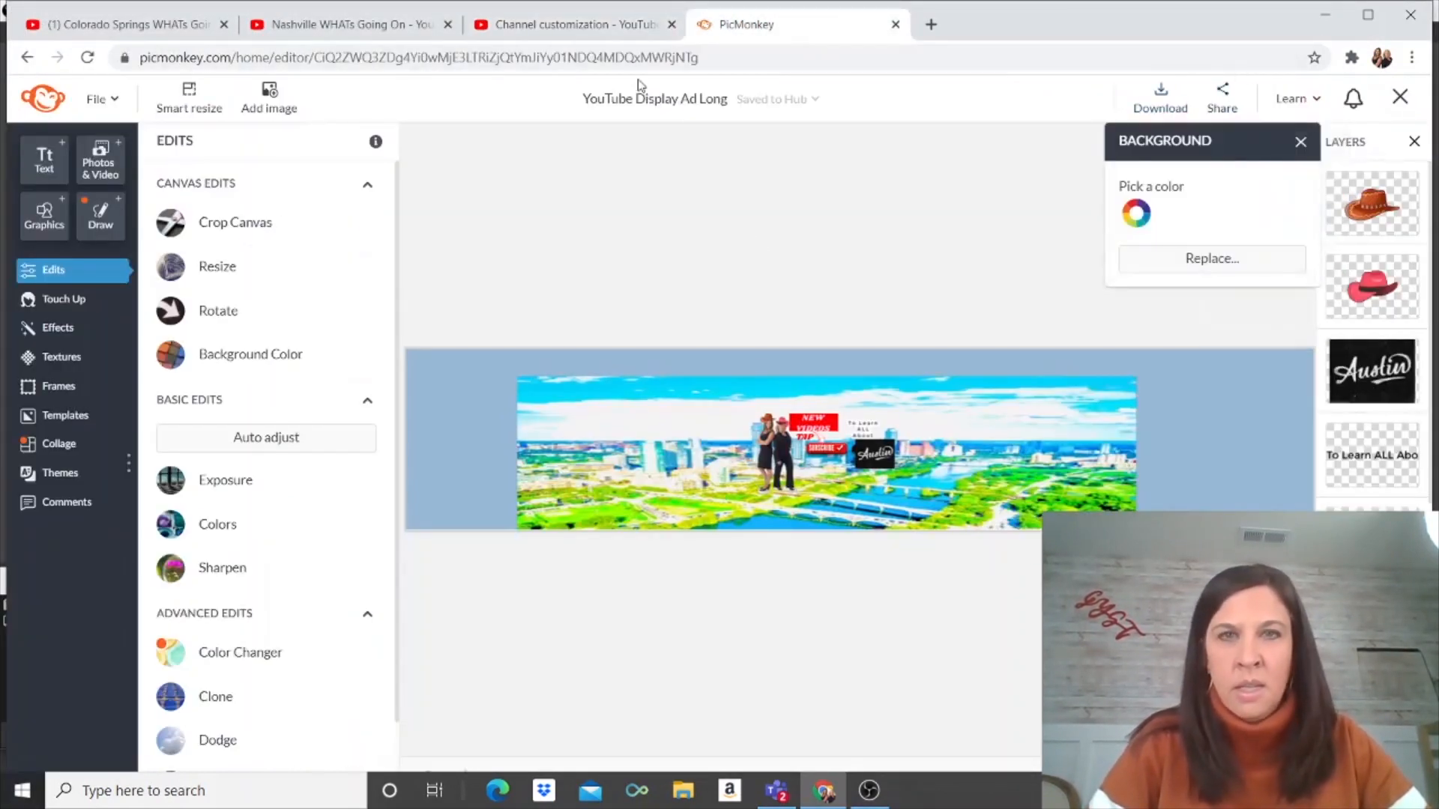
Step: In Studio's Branding page, upload YouTube Display Ad Long (2) from Downloads as the banner image
click(578, 27)
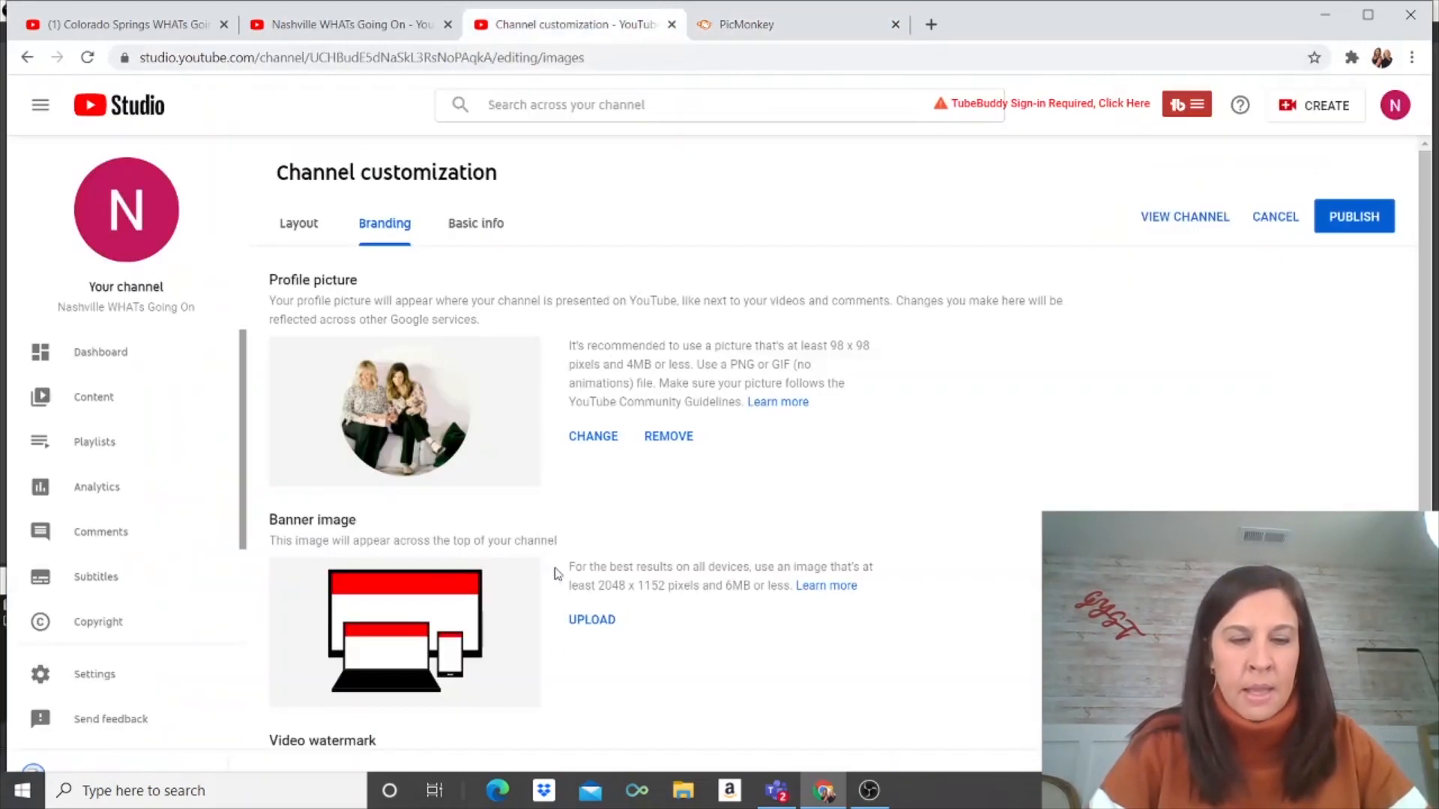
click(599, 623)
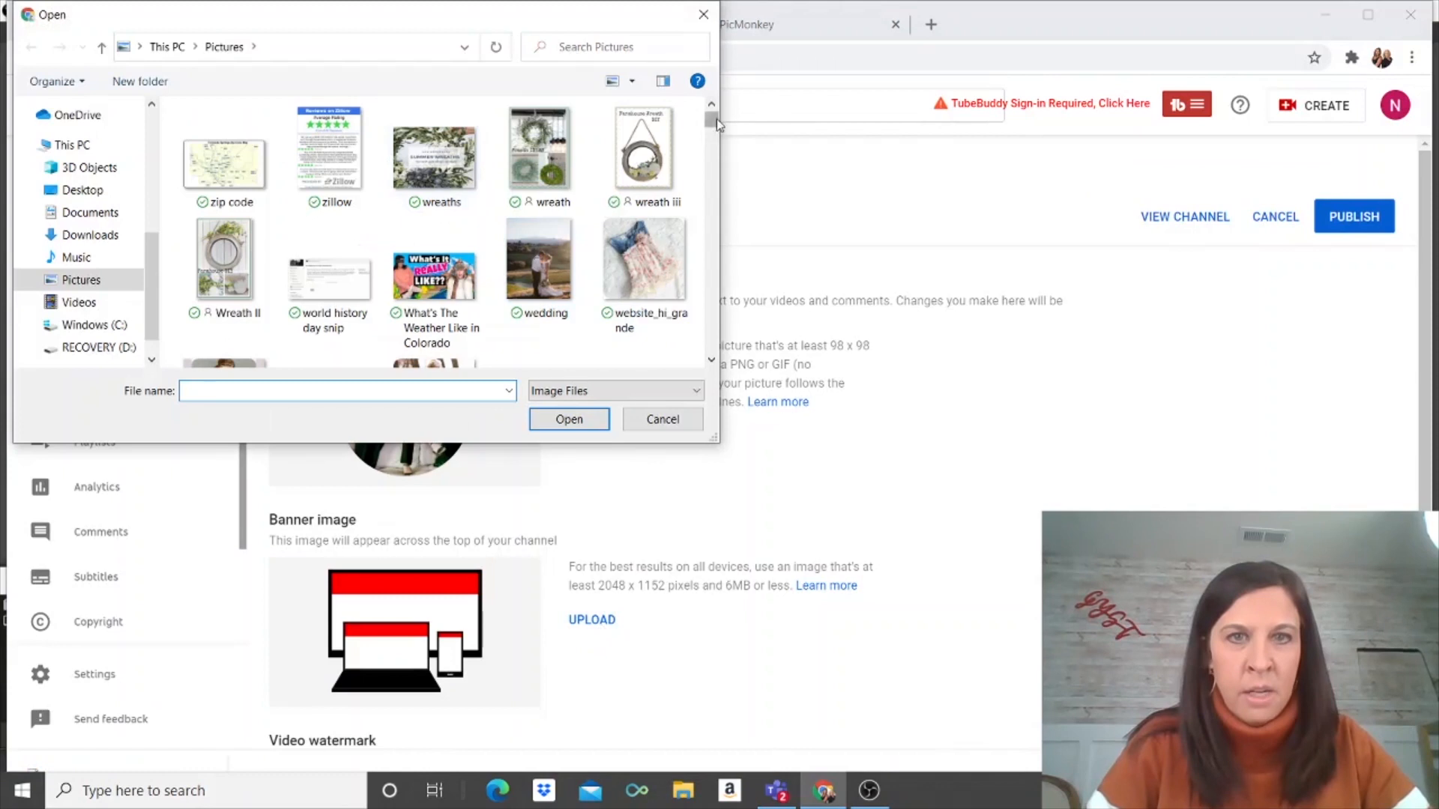
scroll(712, 123, down, 10)
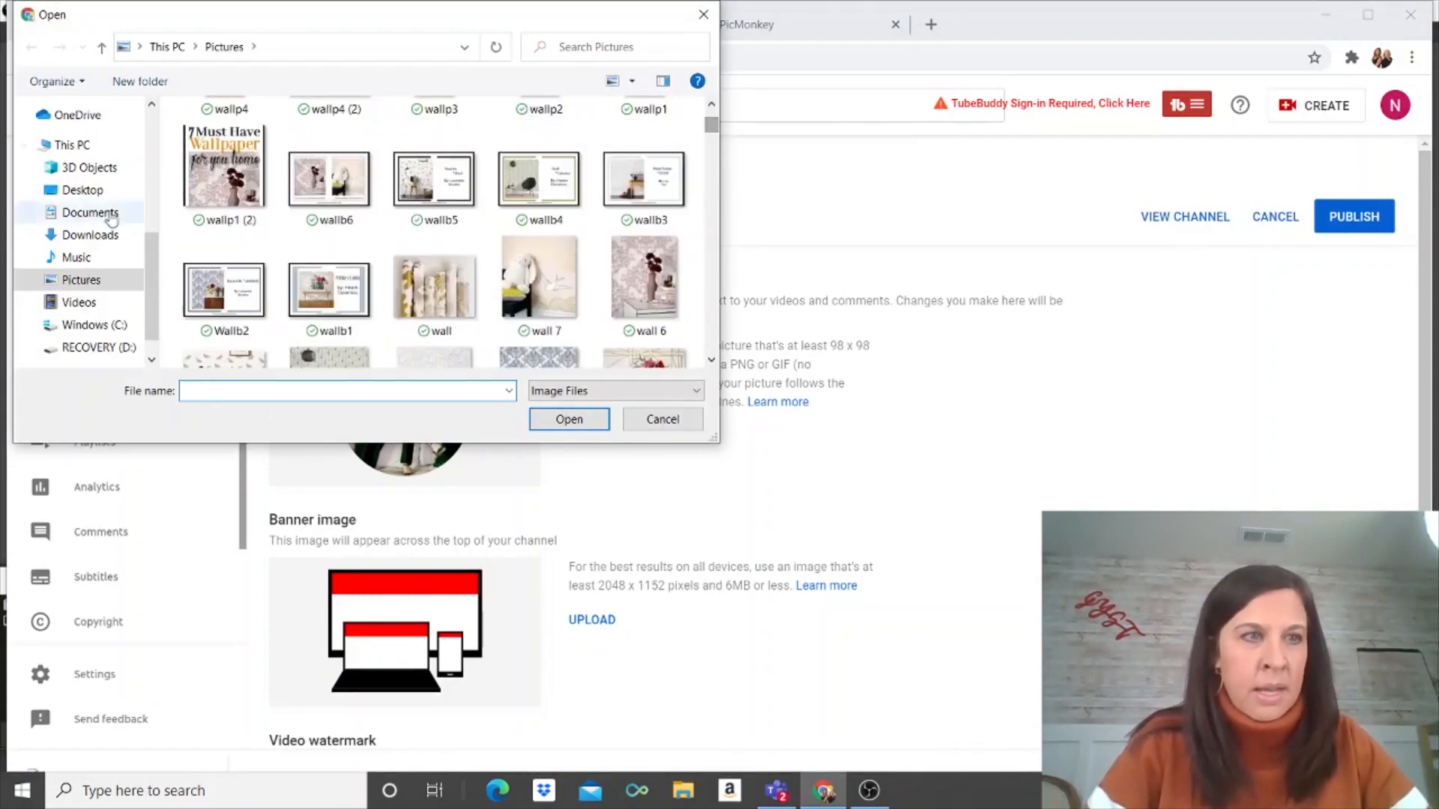
click(86, 235)
click(335, 162)
double_click(335, 162)
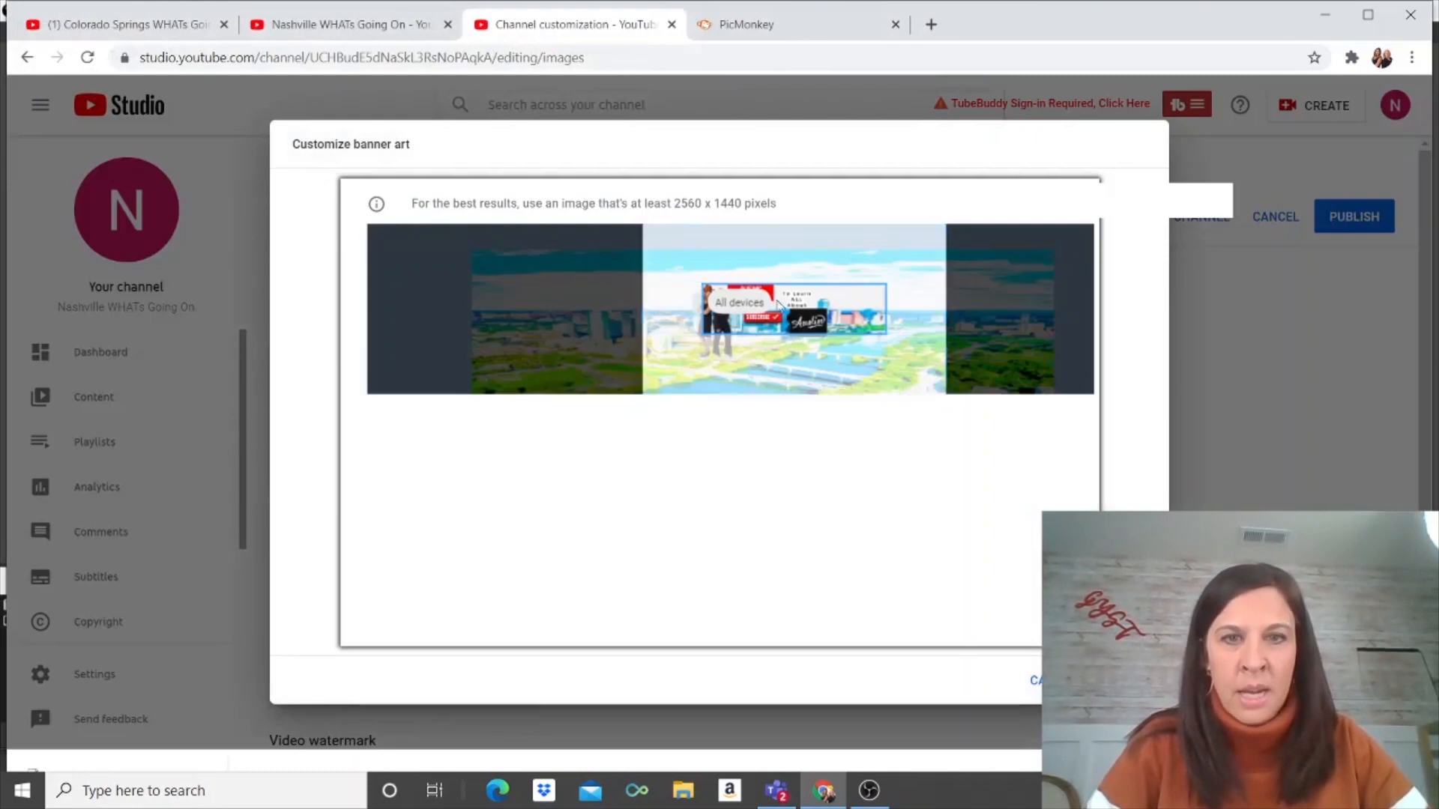
Step: Nudge the banner crop box left in three small drags, then apply it with Done
drag(777, 329, 759, 330)
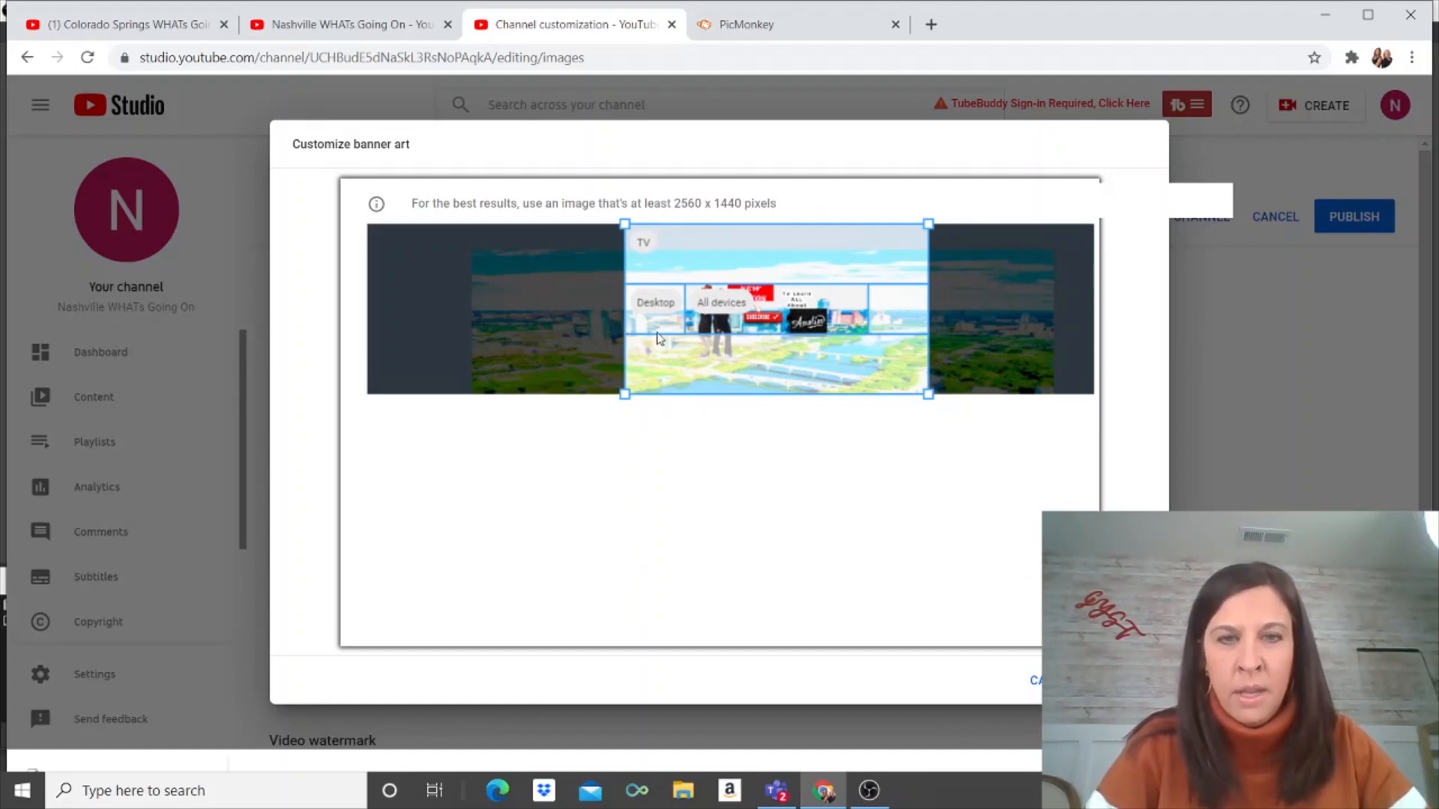
drag(724, 328, 716, 330)
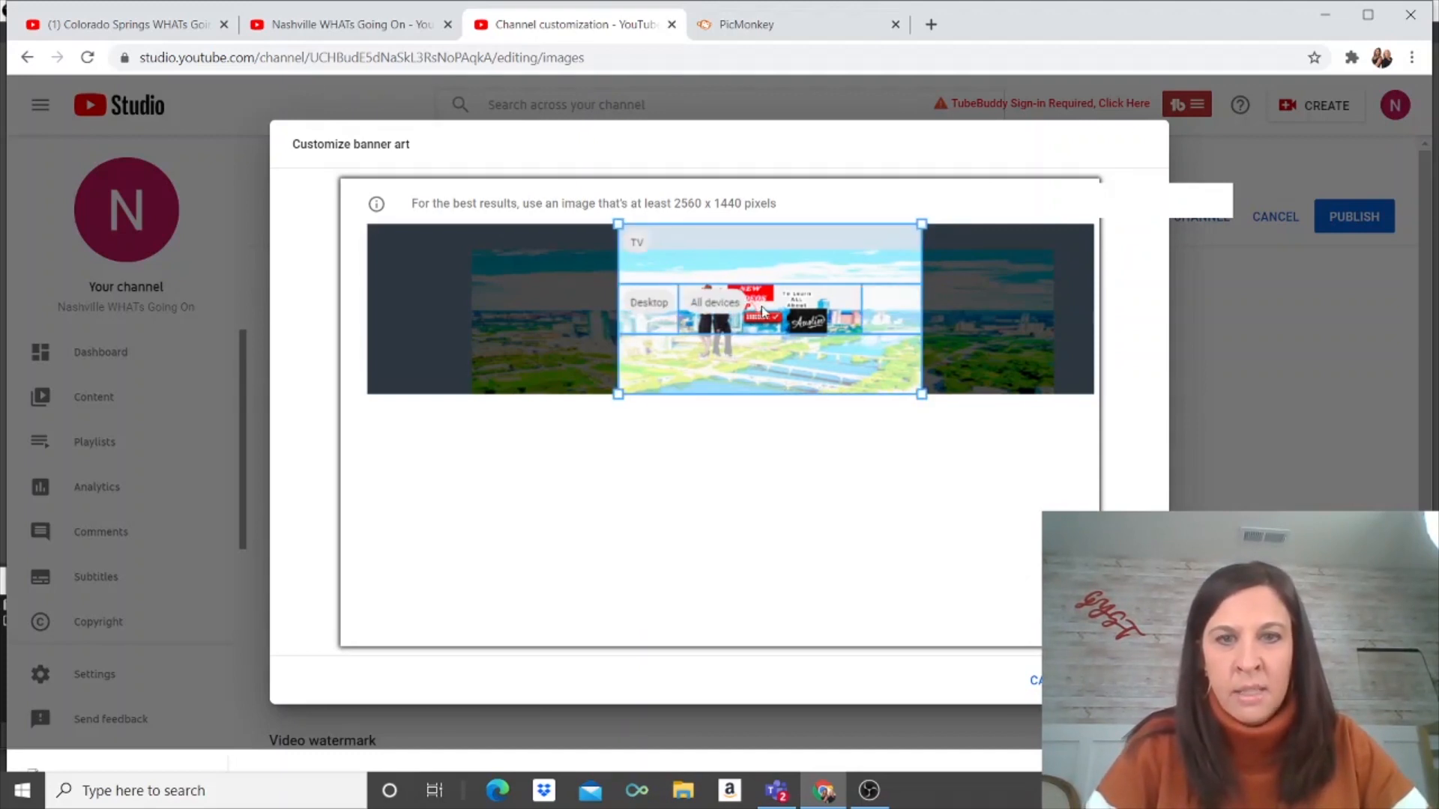
drag(756, 319, 752, 321)
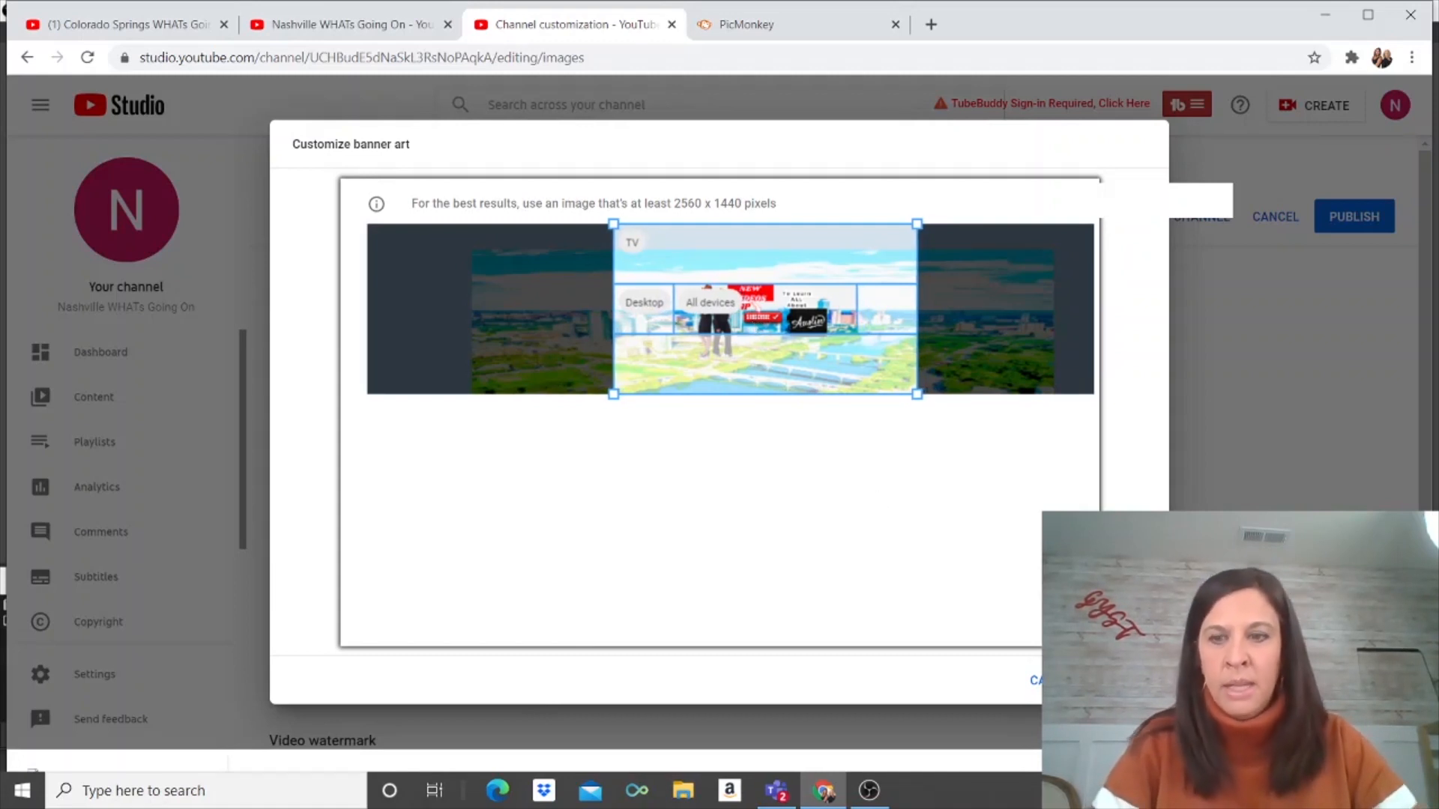
click(1122, 681)
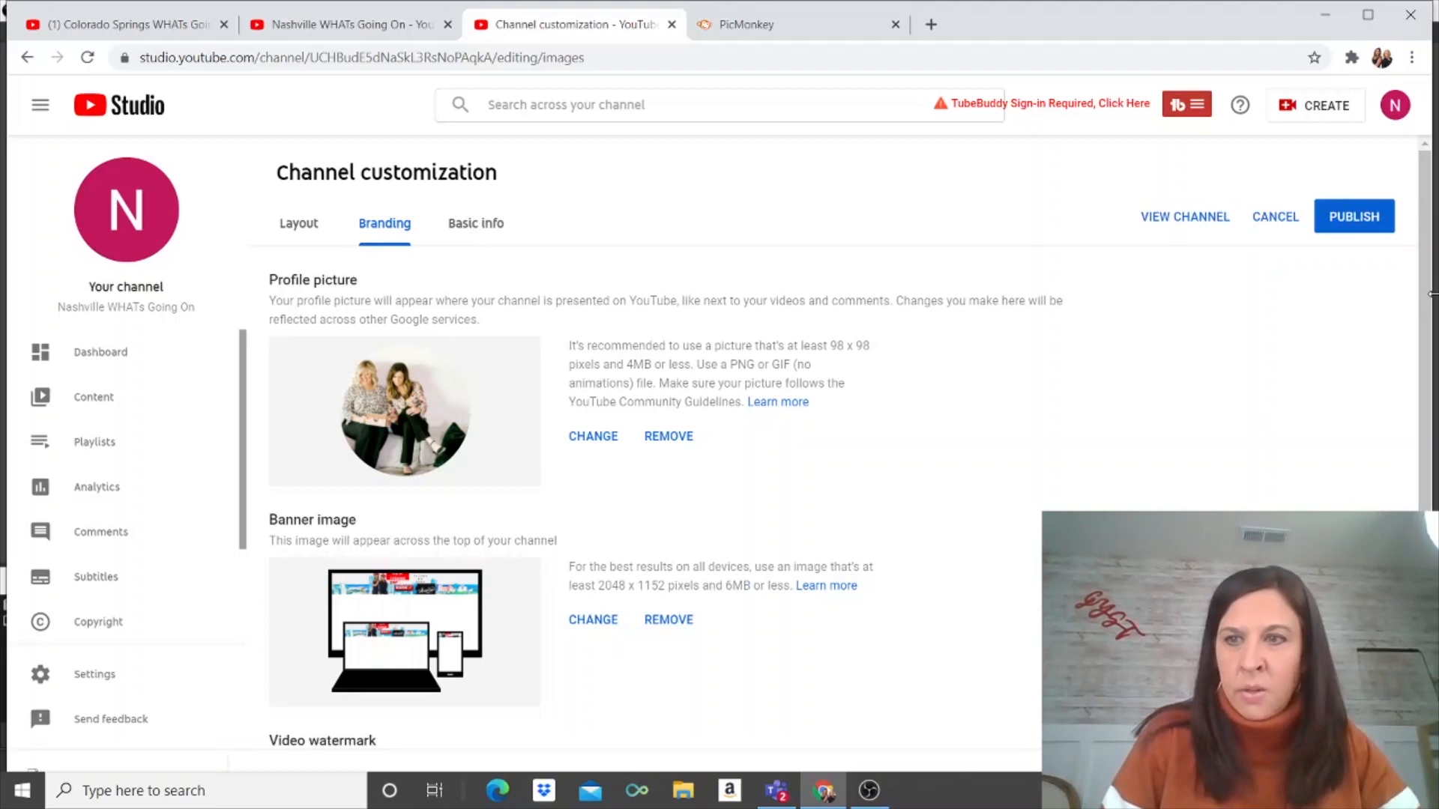
Step: Open the Basic info tab and place the cursor in the empty Channel description box
scroll(1427, 294, down, 3)
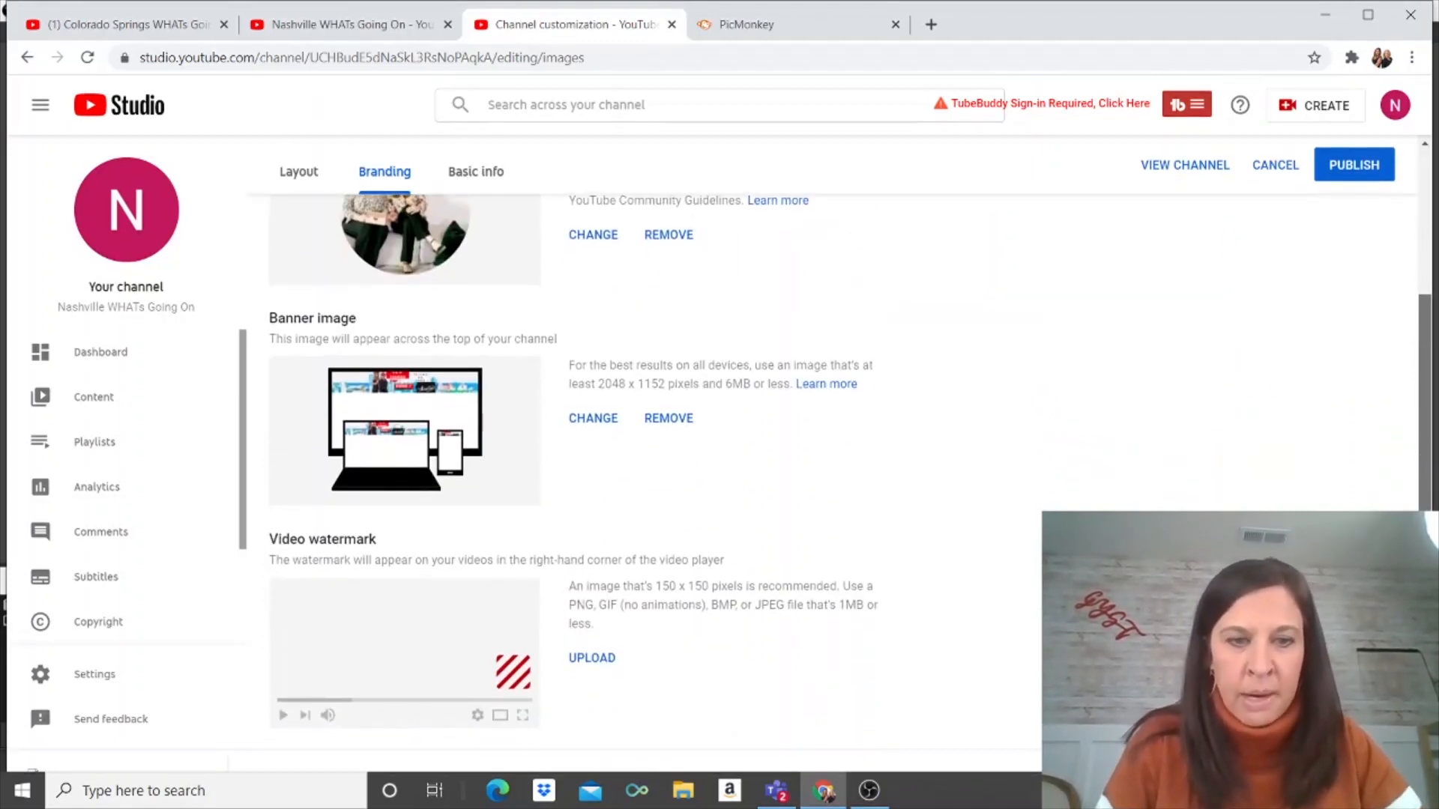
scroll(1393, 280, up, 3)
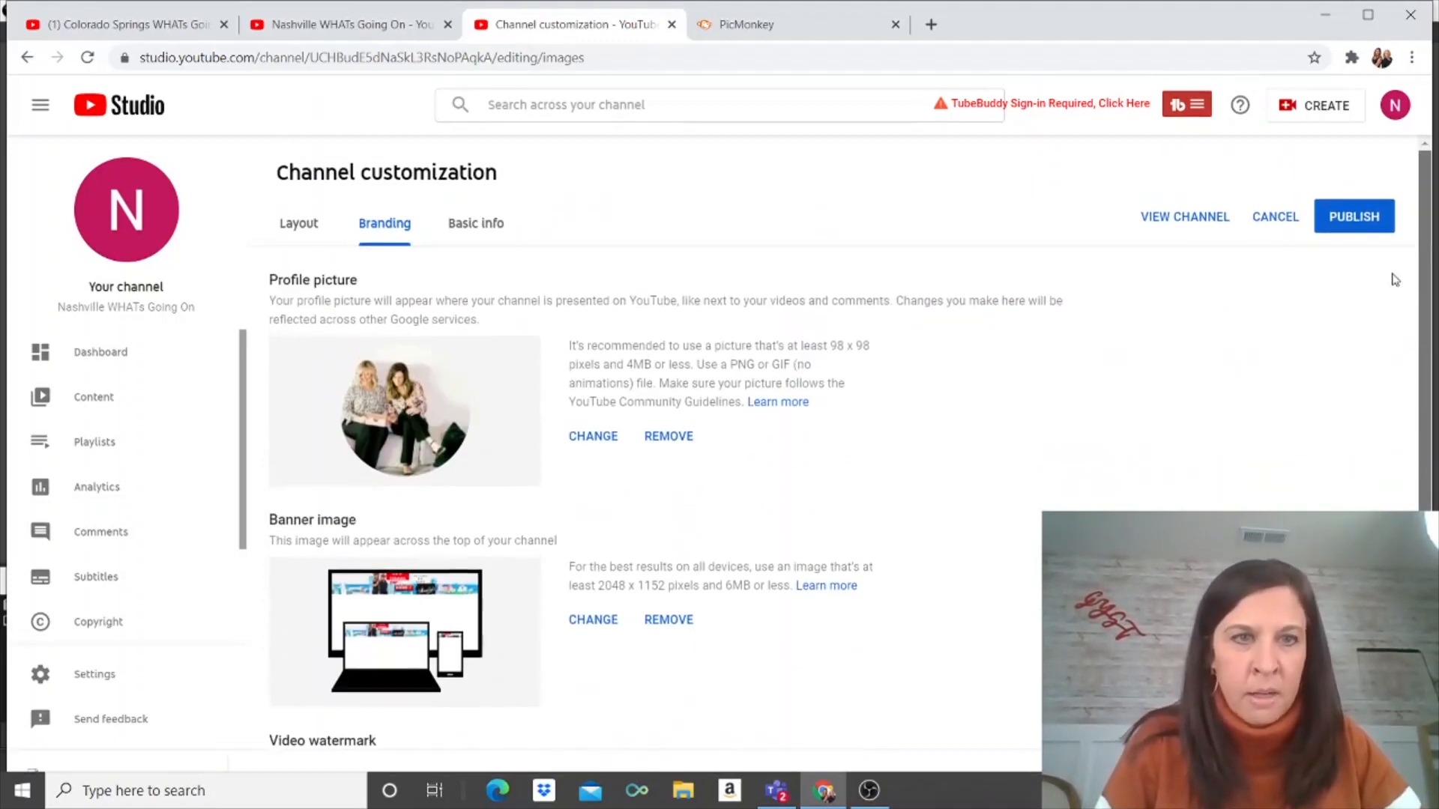
click(494, 229)
click(419, 386)
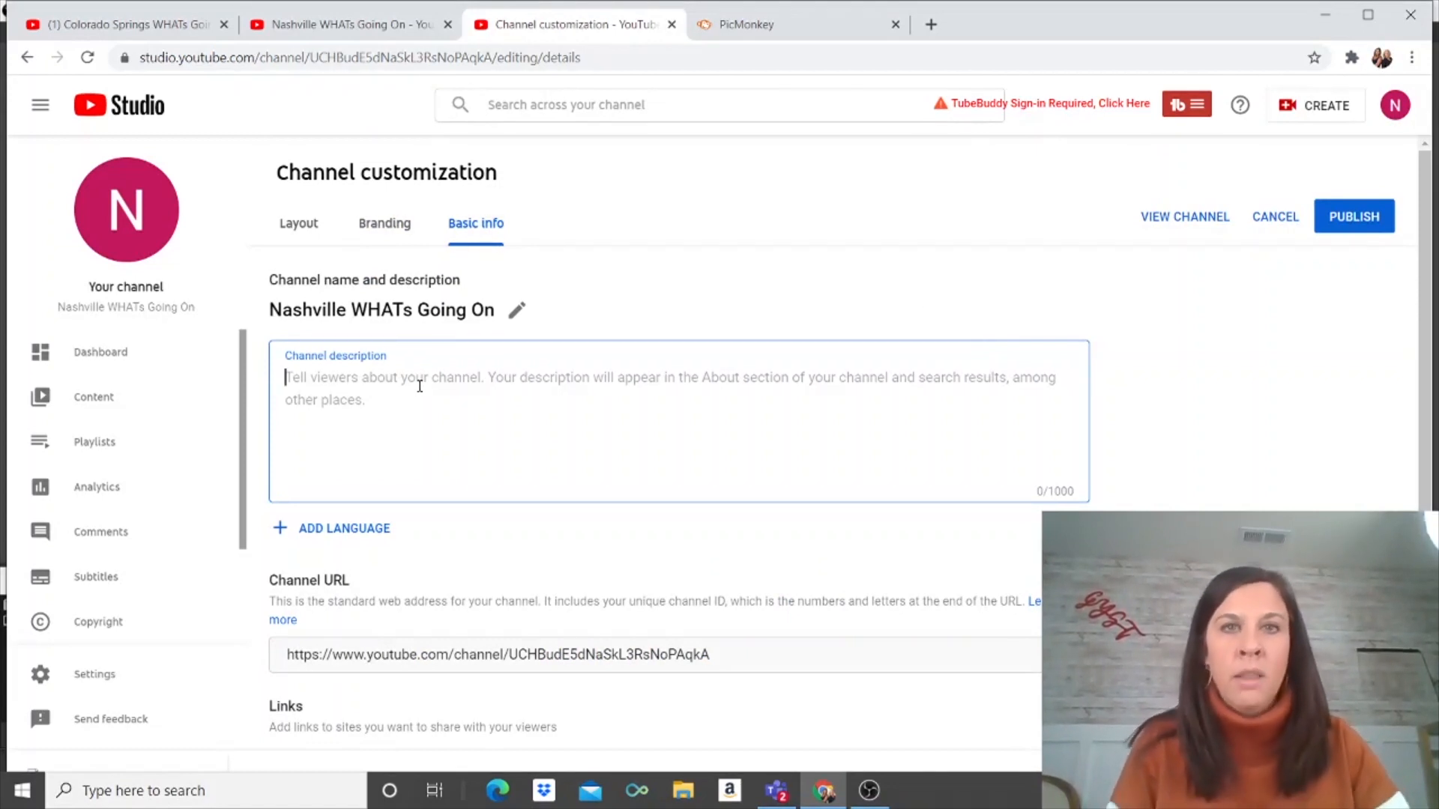
Step: Type the opening: 'Nashville Whats Going On is a channel all about Living in Nashville Tennessee.'
text(Living)
key(BackSpace)
text(n)
key(BackSpace)
key(BackSpace)
key(BackSpace)
key(BackSpace)
key(BackSpace)
key(BackSpace)
key(BackSpace)
text(Nast)
text(ville What)
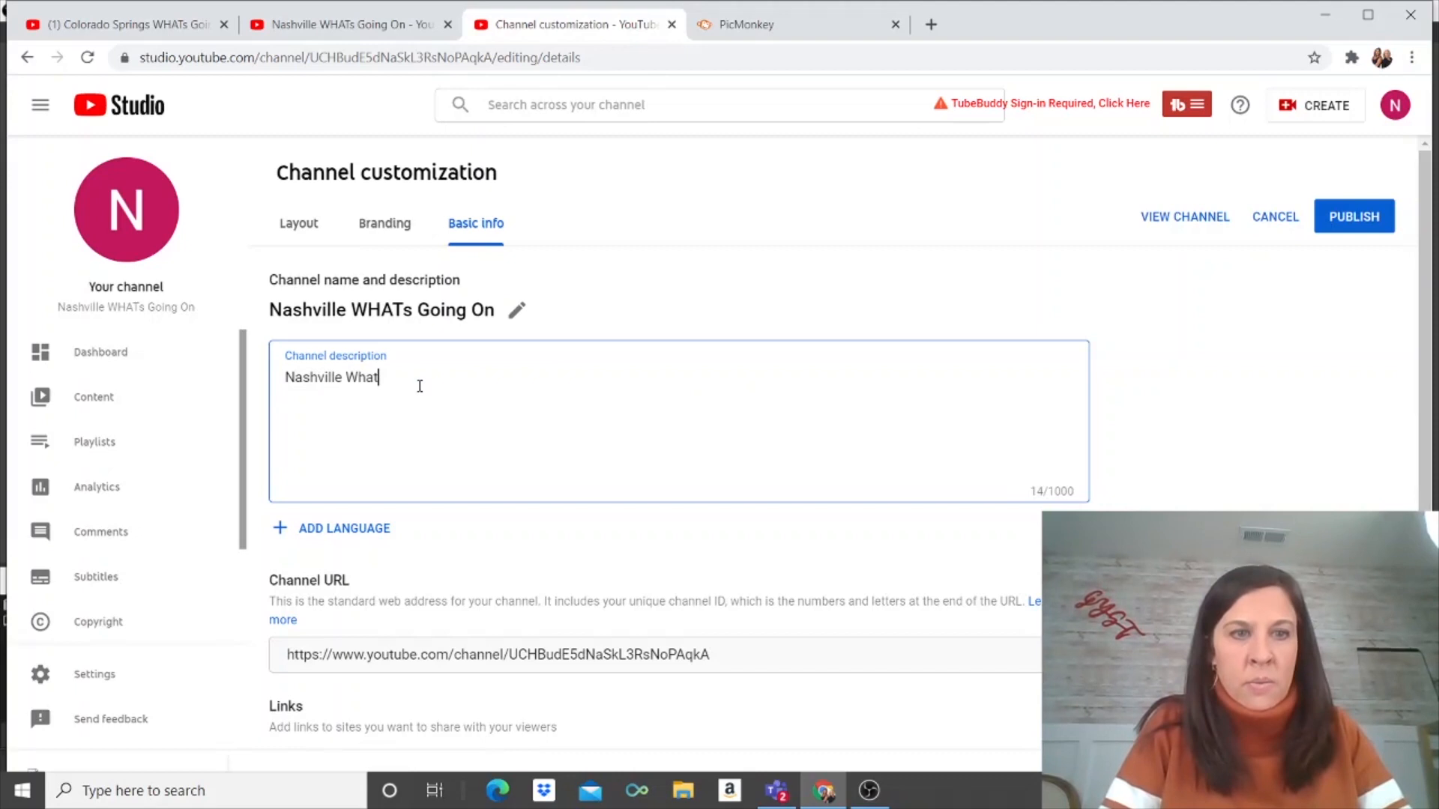
text(s Gping)
key(BackSpace)
key(BackSpace)
key(BackSpace)
key(BackSpace)
key(BackSpace)
text(oing On is )
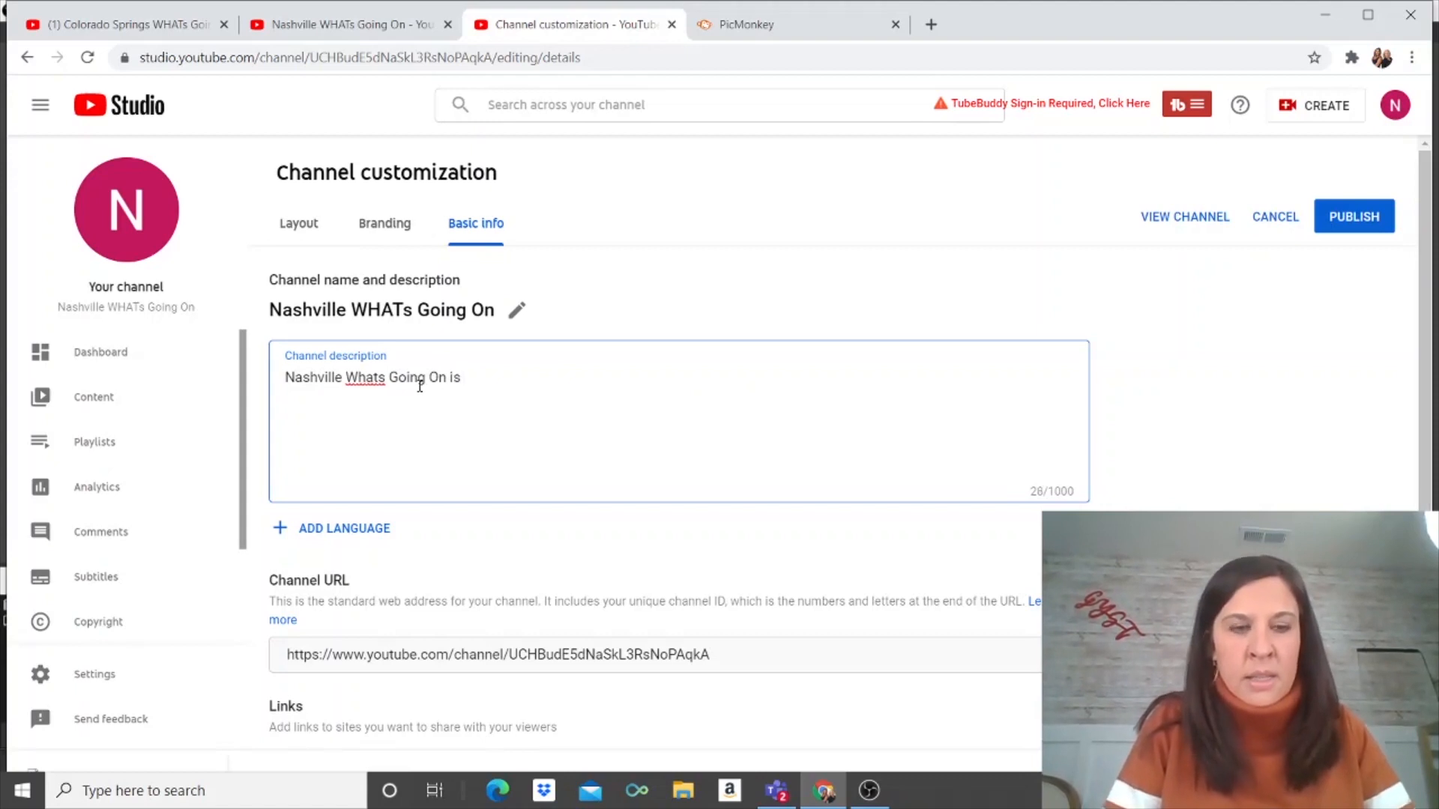
text(a channel all about L)
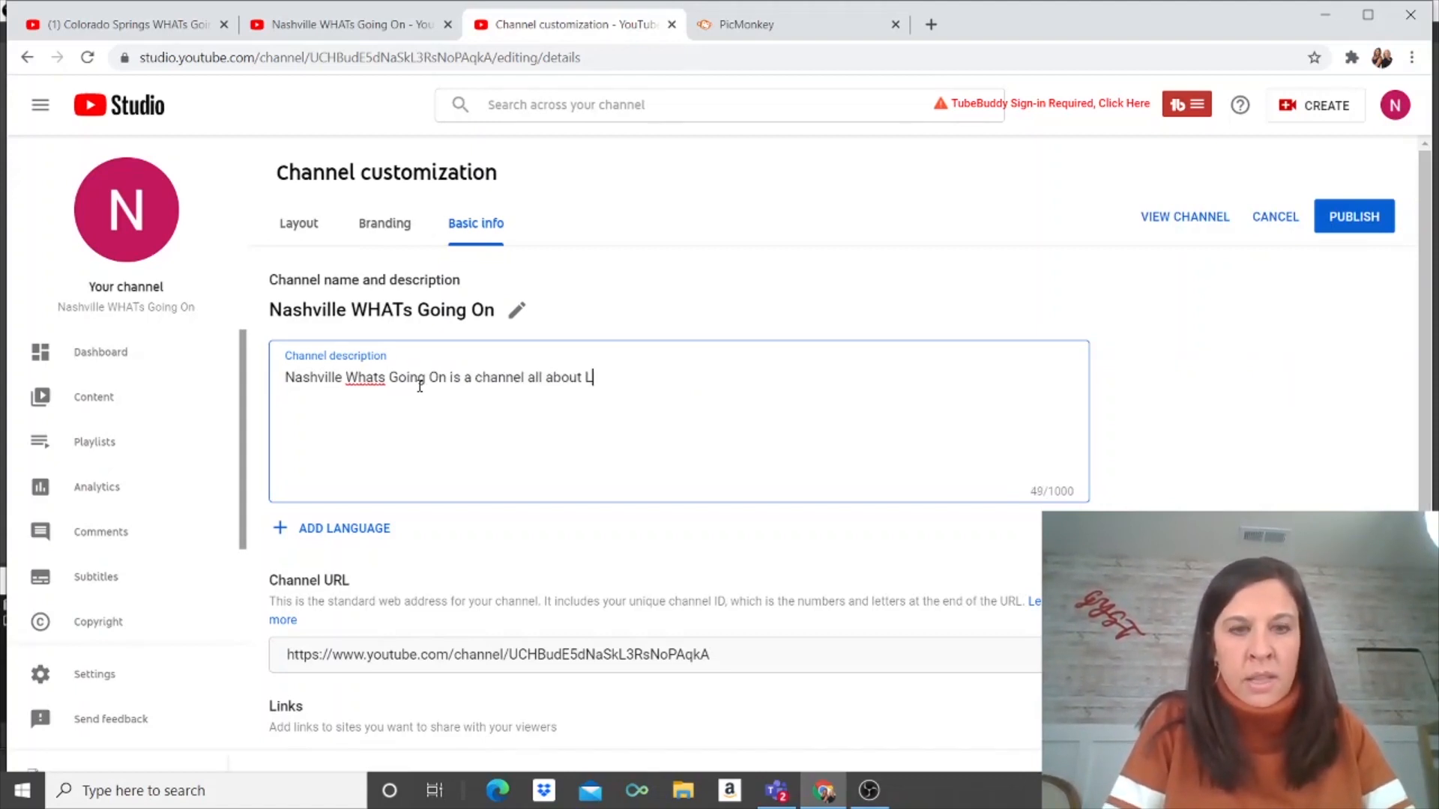
text(ivin gin Nas)
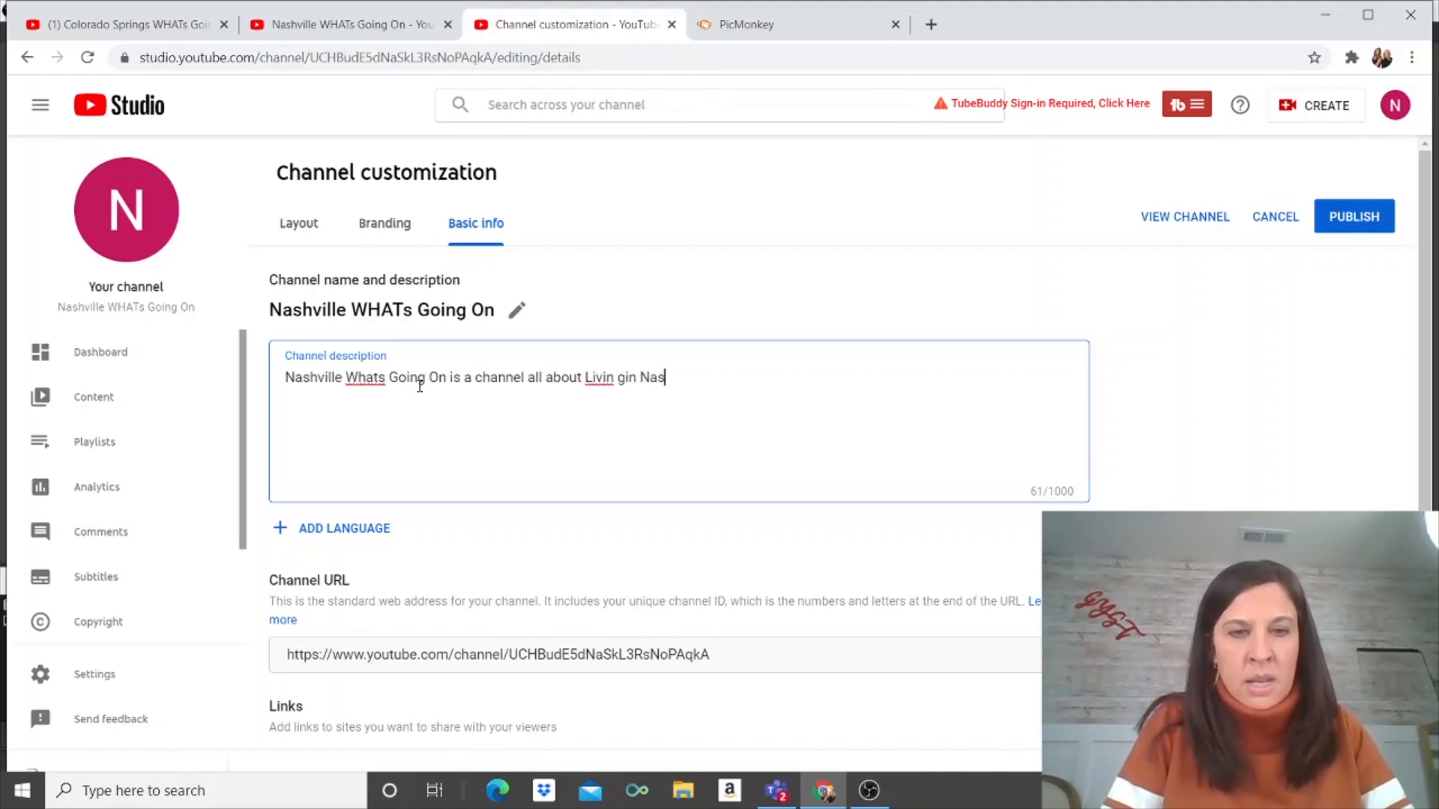
key(BackSpace)
key(BackSpace)
key(BackSpace)
key(BackSpace)
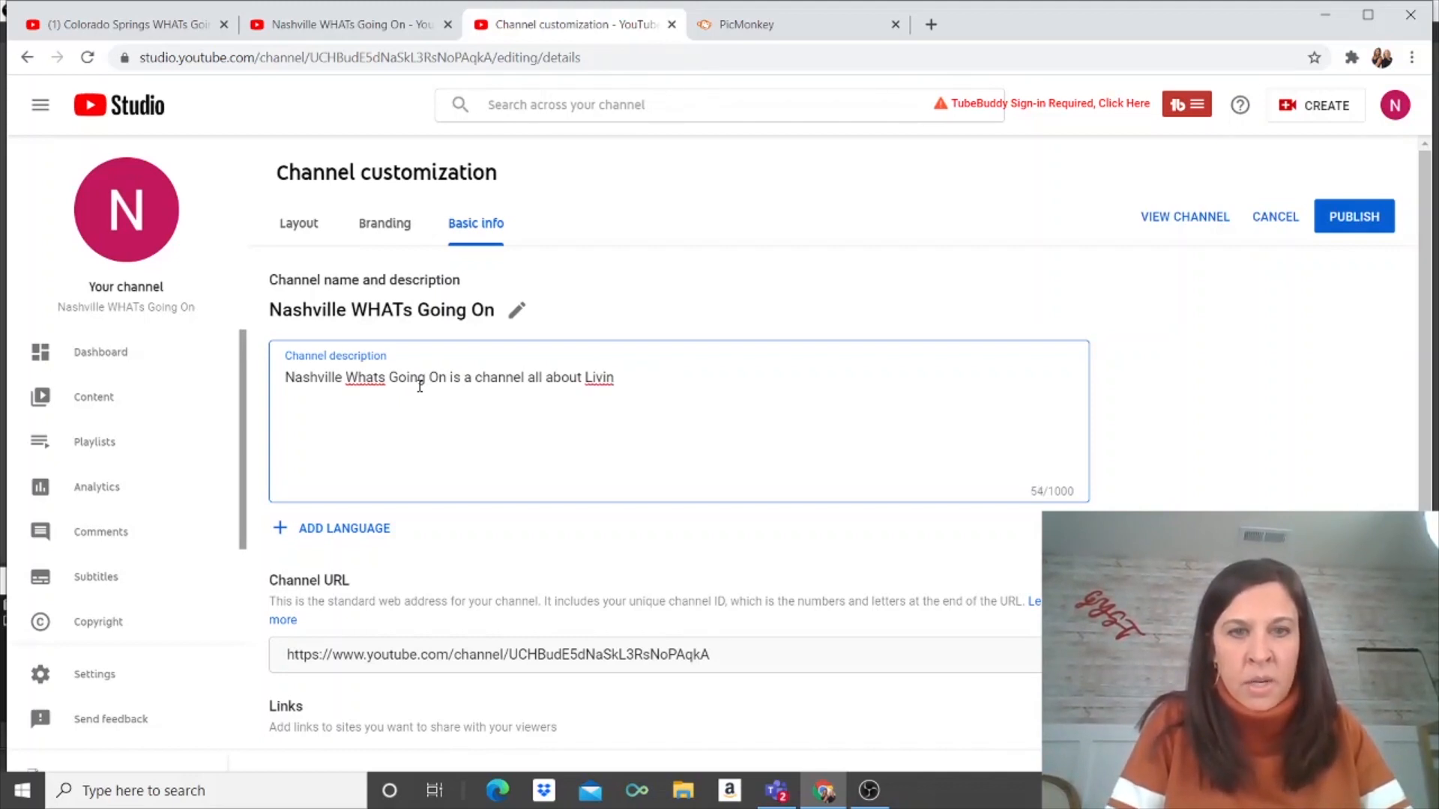
key(BackSpace)
key(BackSpace)
text(in Na)
text(shvi)
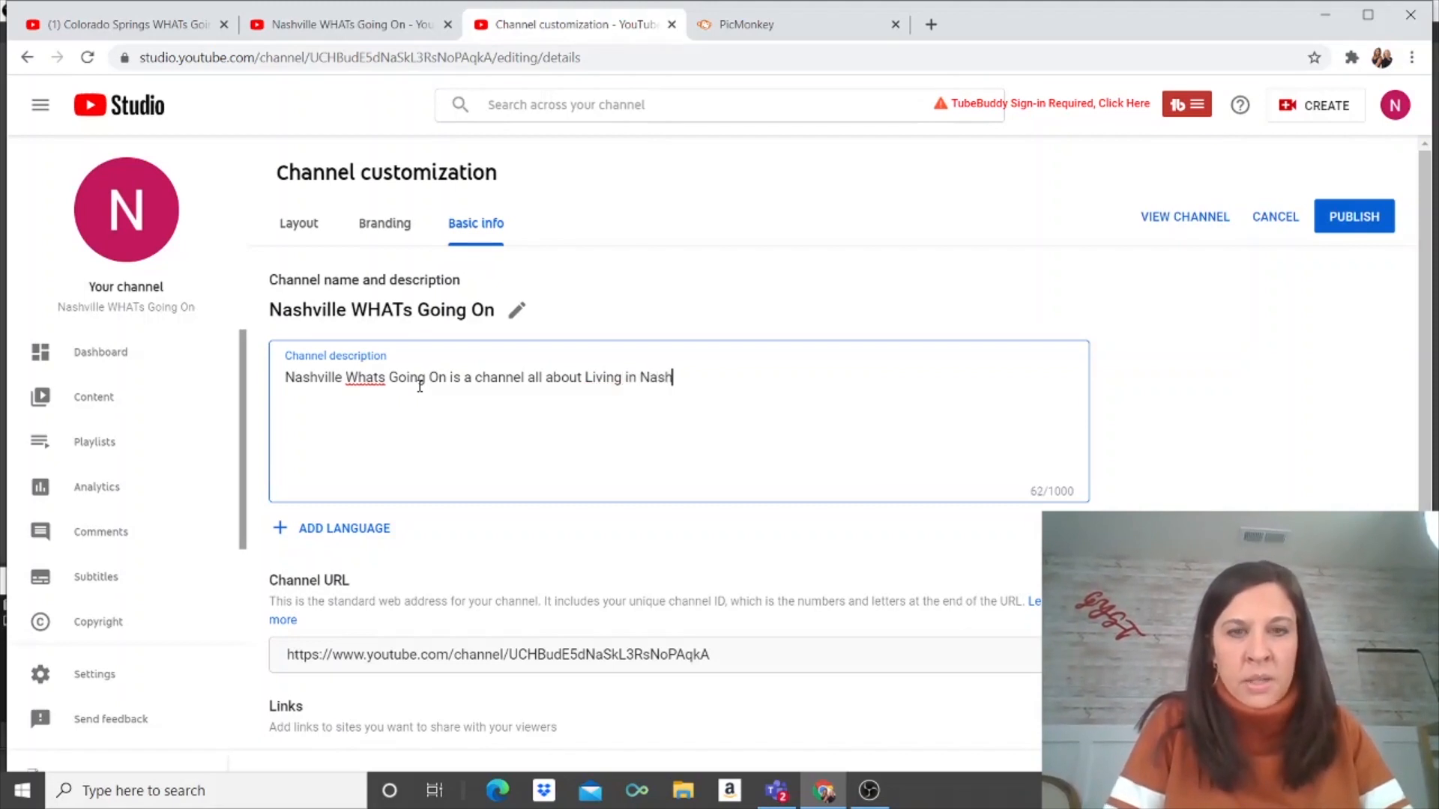
text(lle Te)
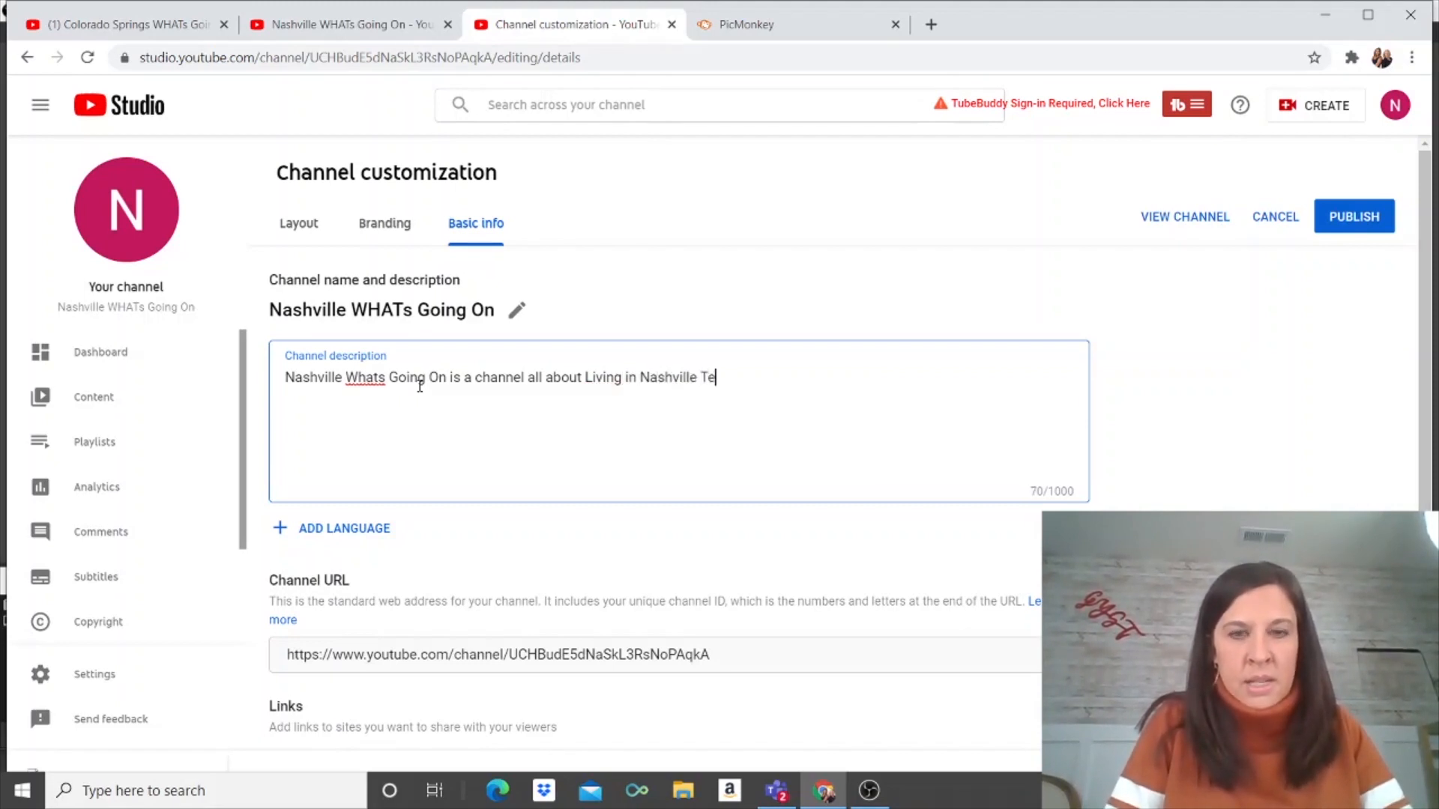
text(nnessee. Is)
Step: Add the sentence about moving to or relocating to the Nashville area, correcting 'reolcating'
key(BackSpace)
text(f y)
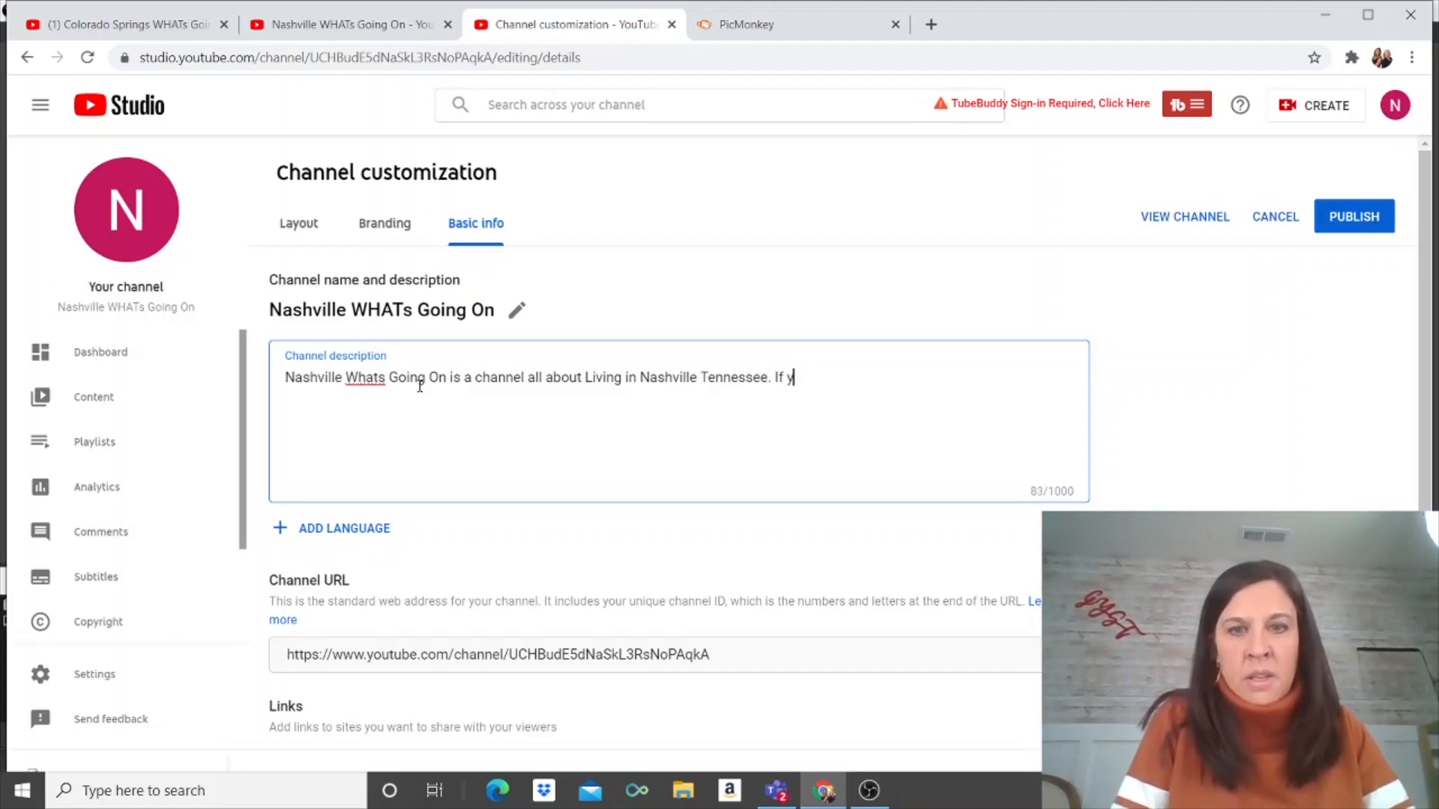
text(our are li)
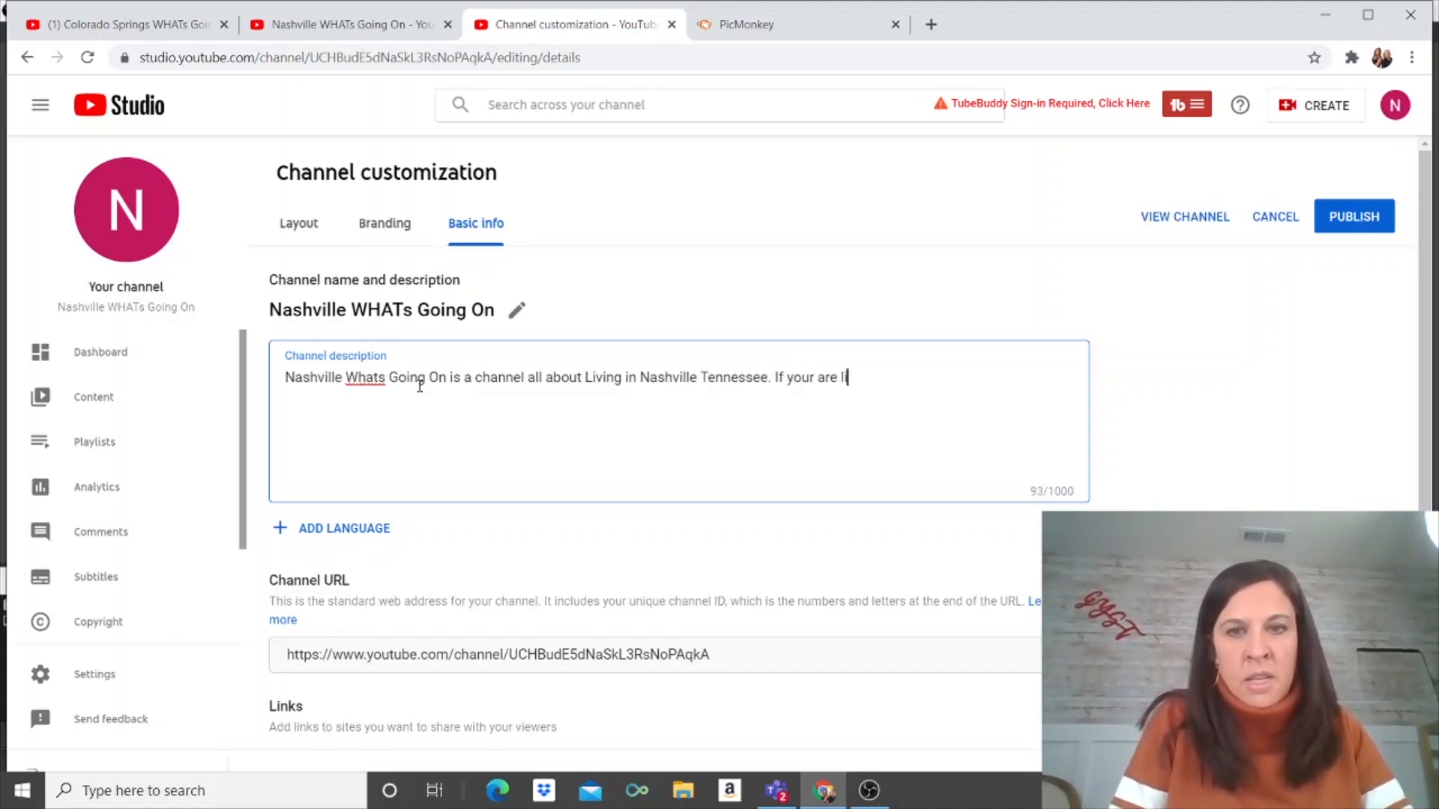
key(BackSpace)
key(BackSpace)
text(thinking o)
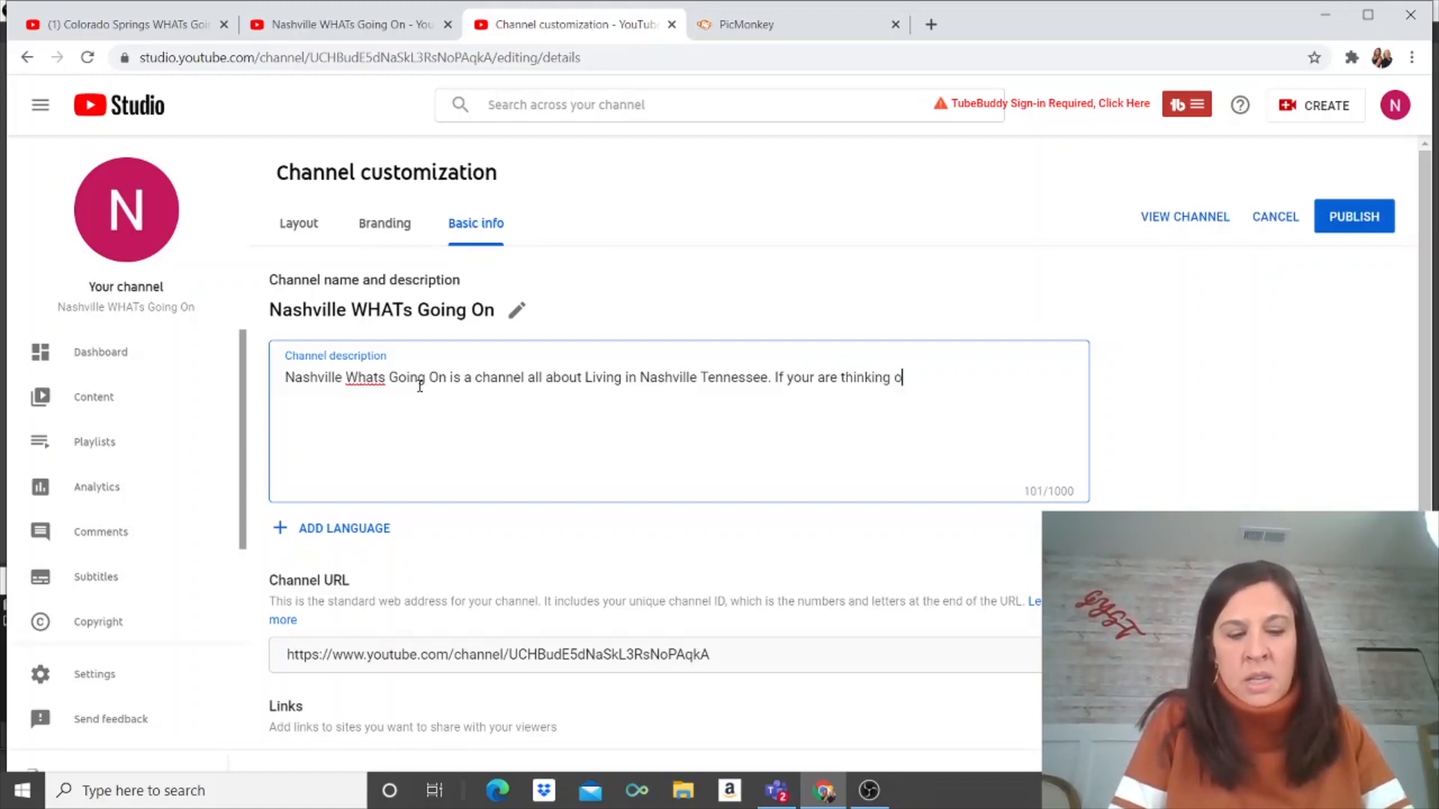
text(f moving )
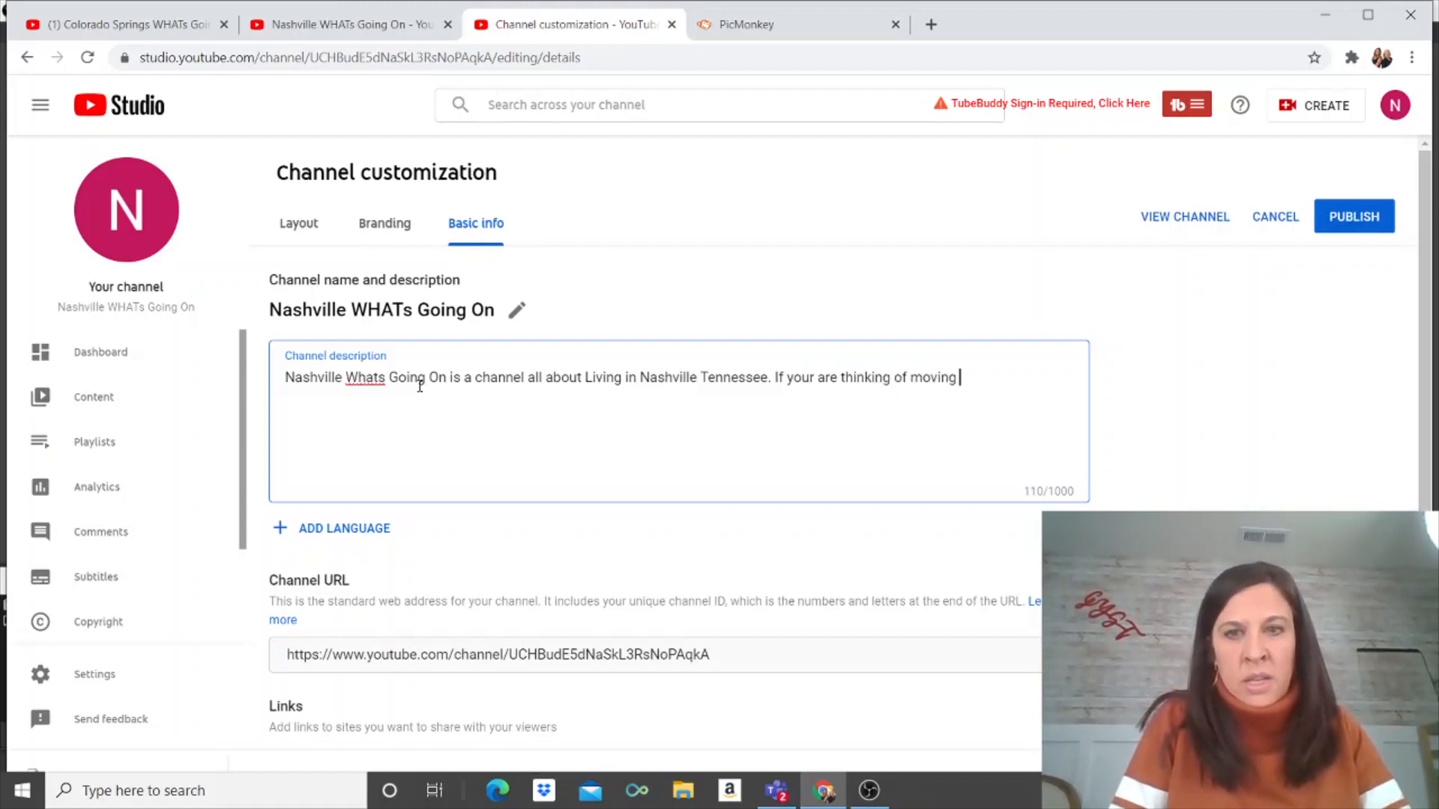
text(to Nashville )
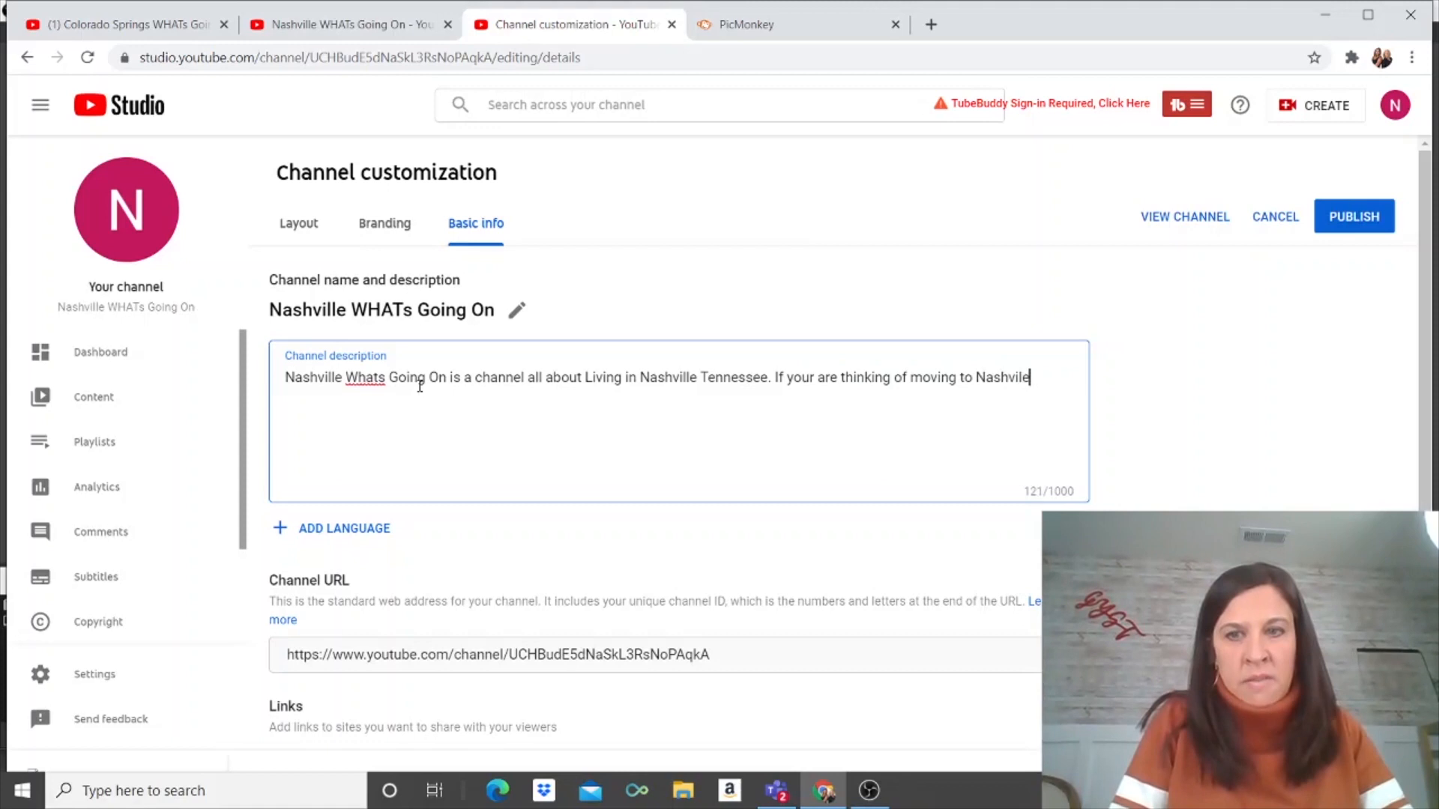
text(or )
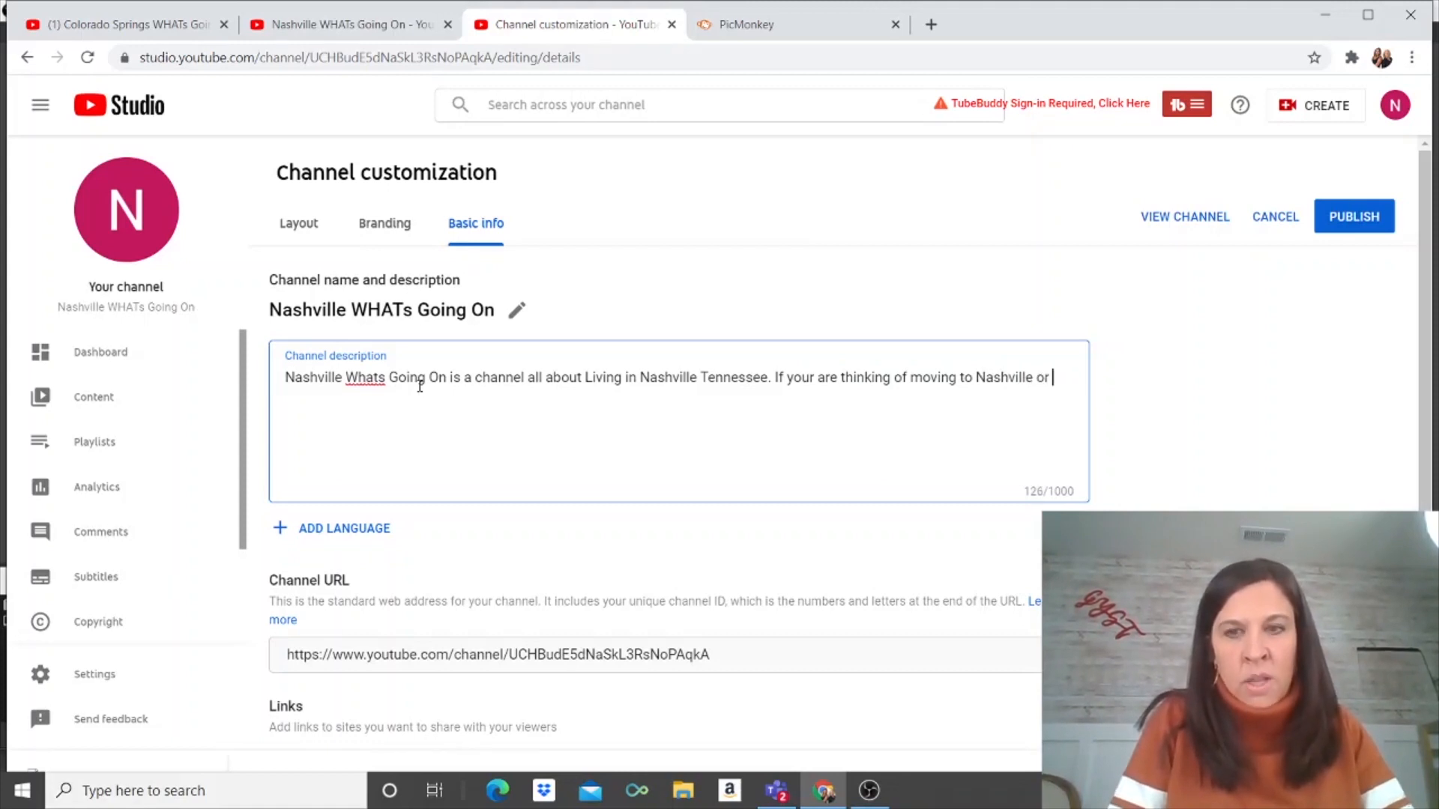
text(reclcation )
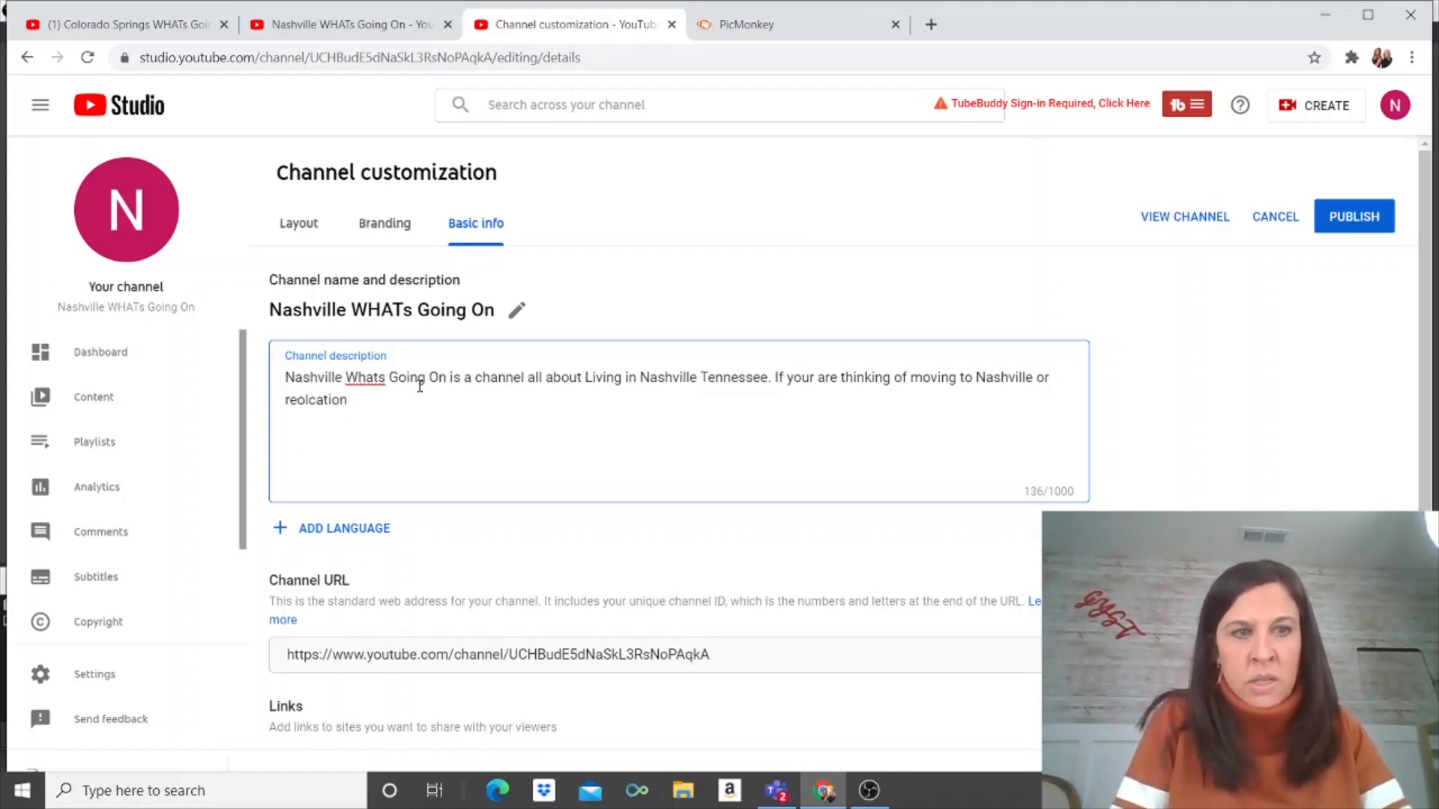
text(ing)
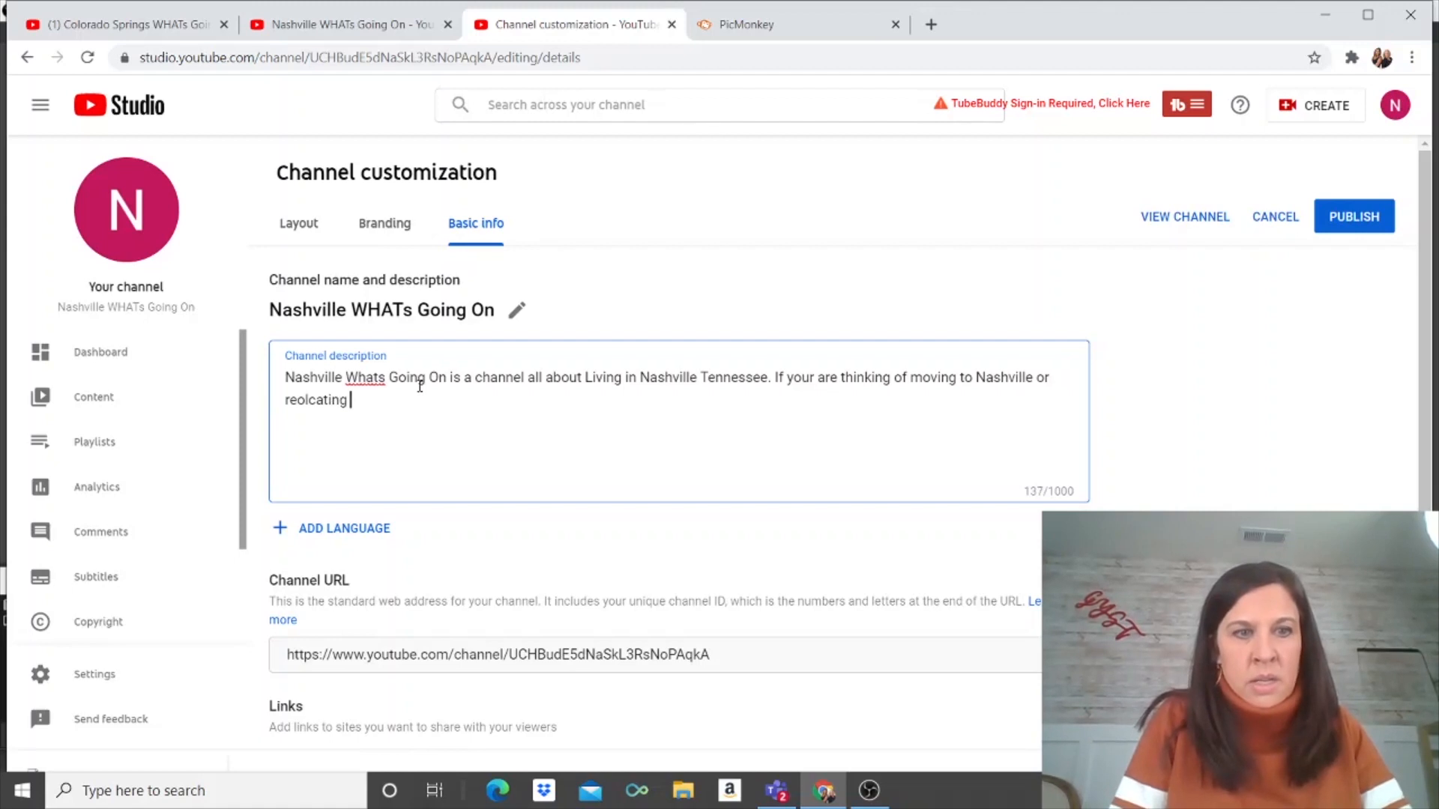
text(to the Nashville )
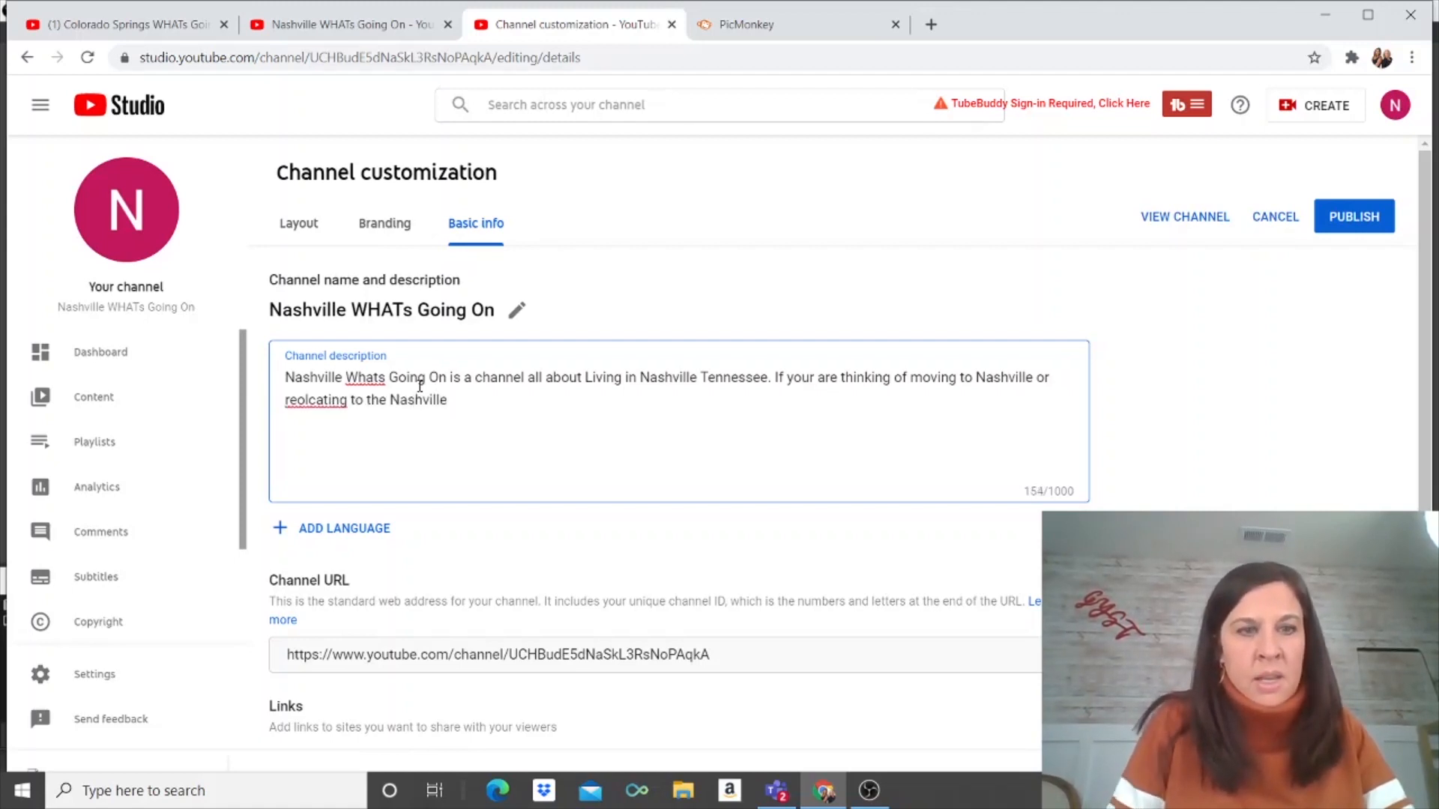
text( area)
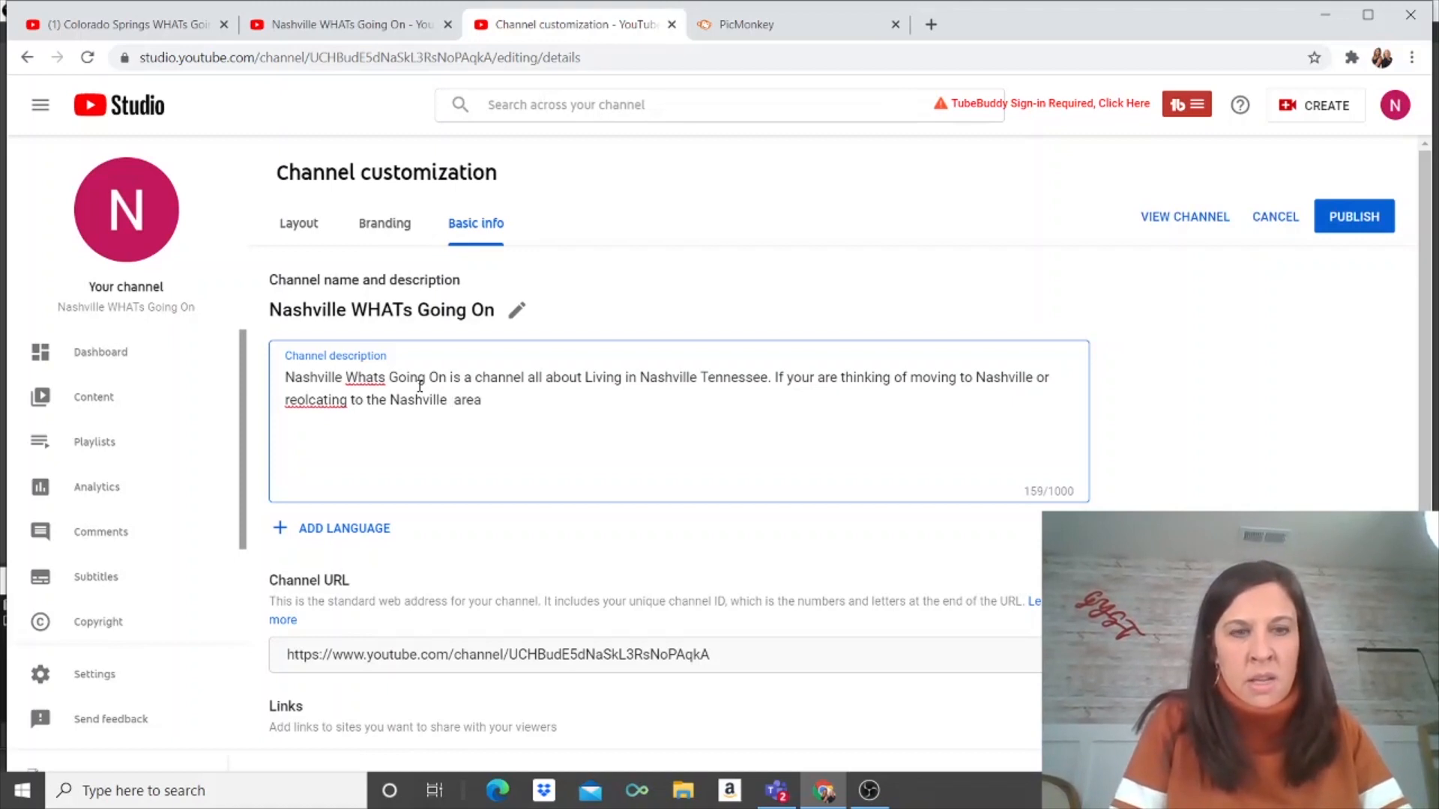
text( this channel is for you.)
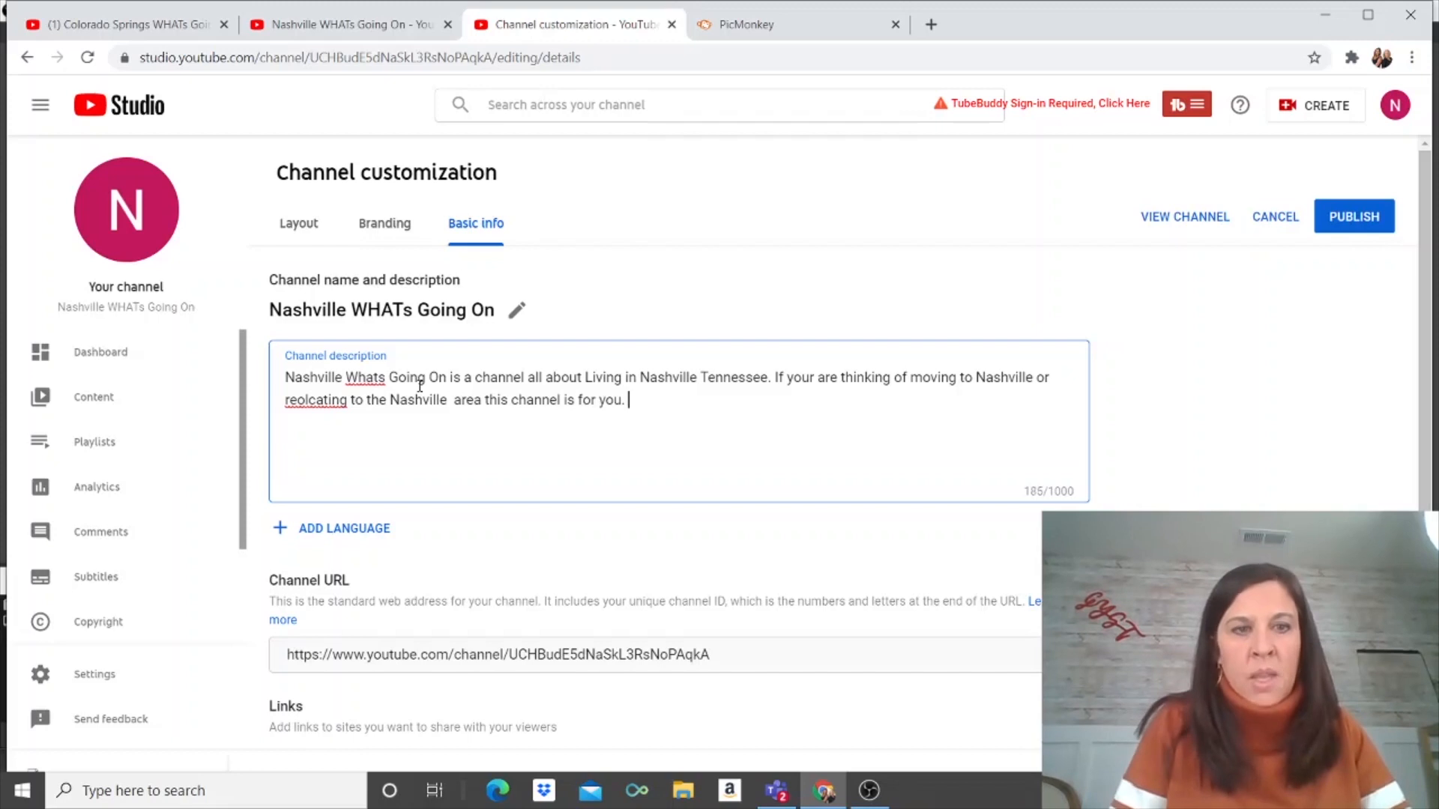
click(313, 398)
key(BackSpace)
key(BackSpace)
text(lo)
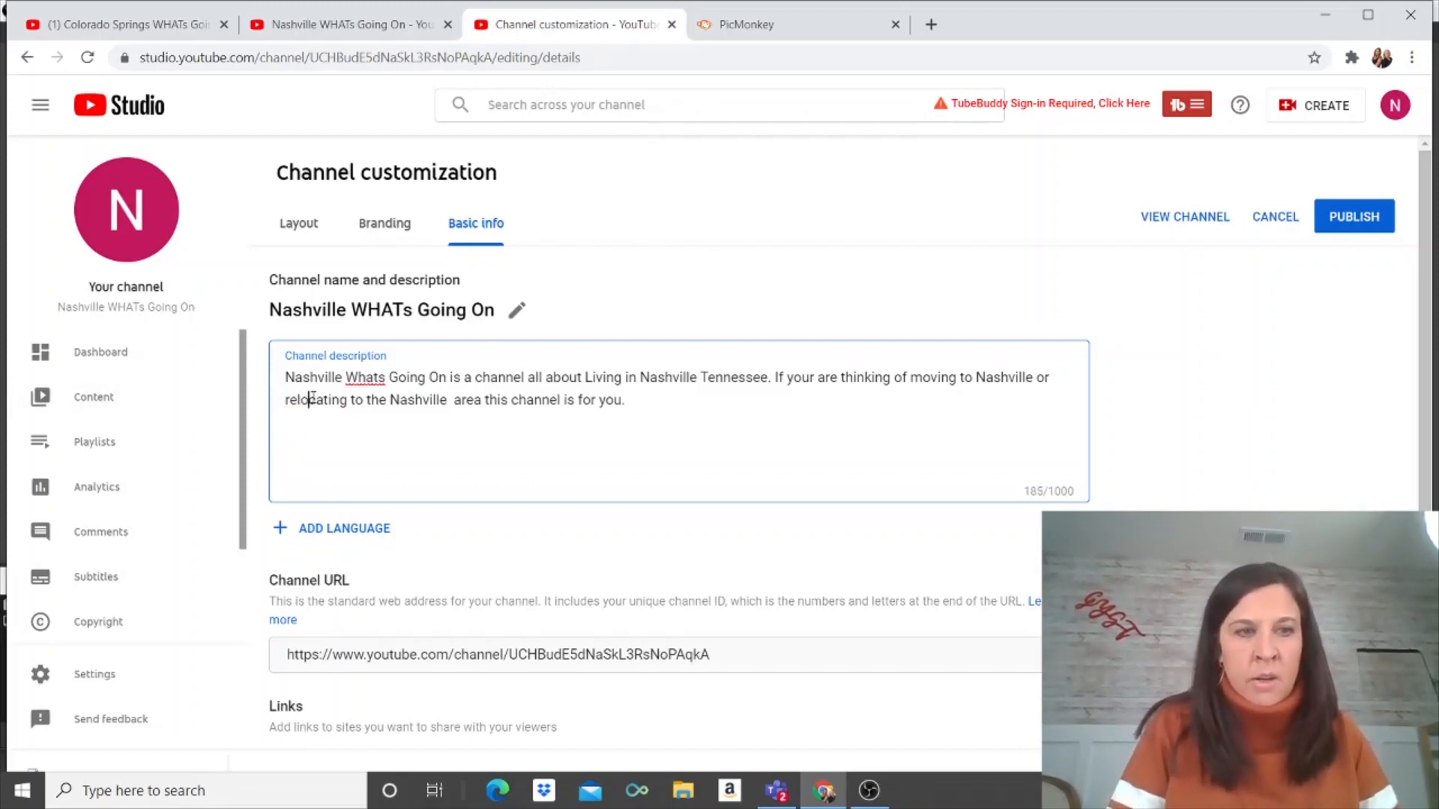
click(679, 414)
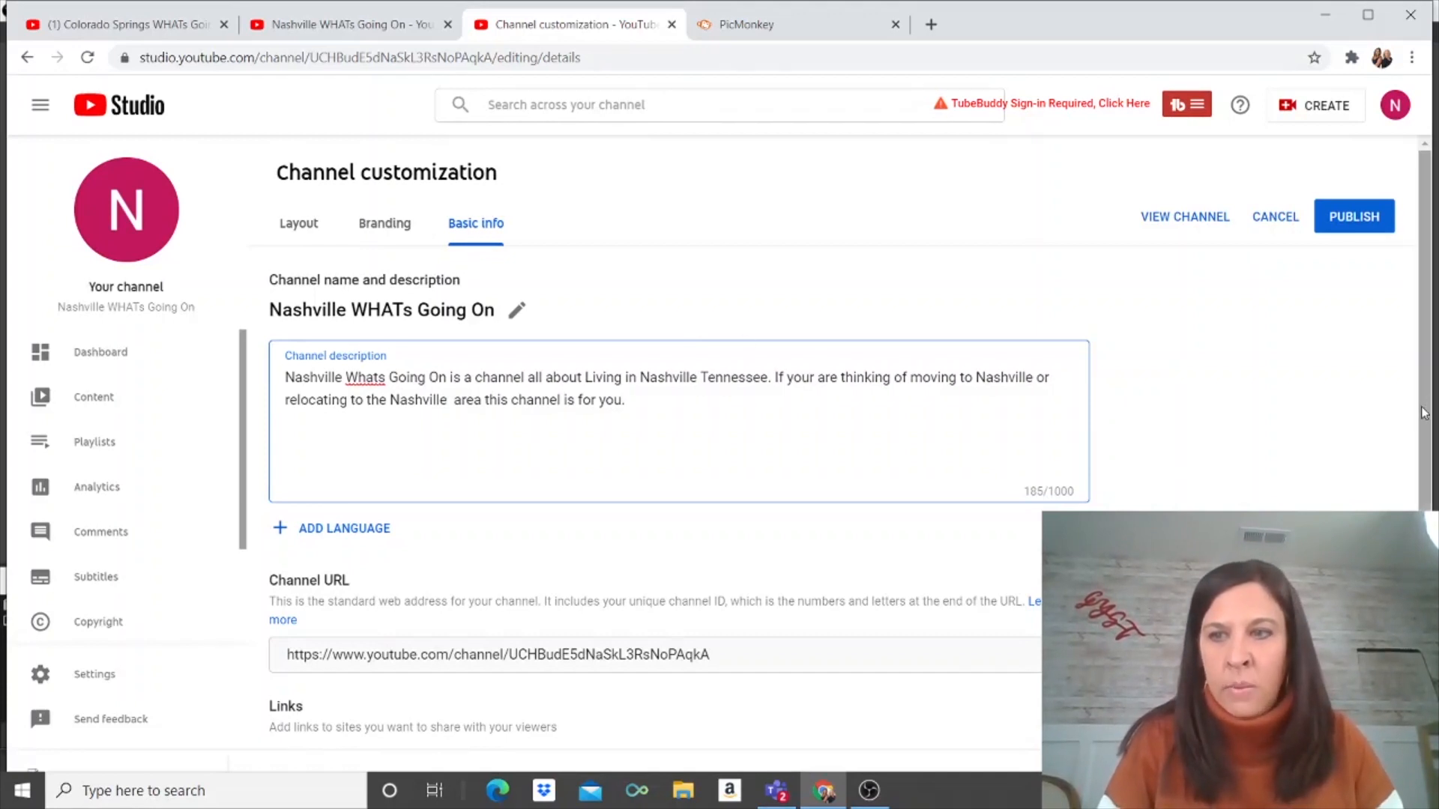
scroll(1430, 406, down, 2)
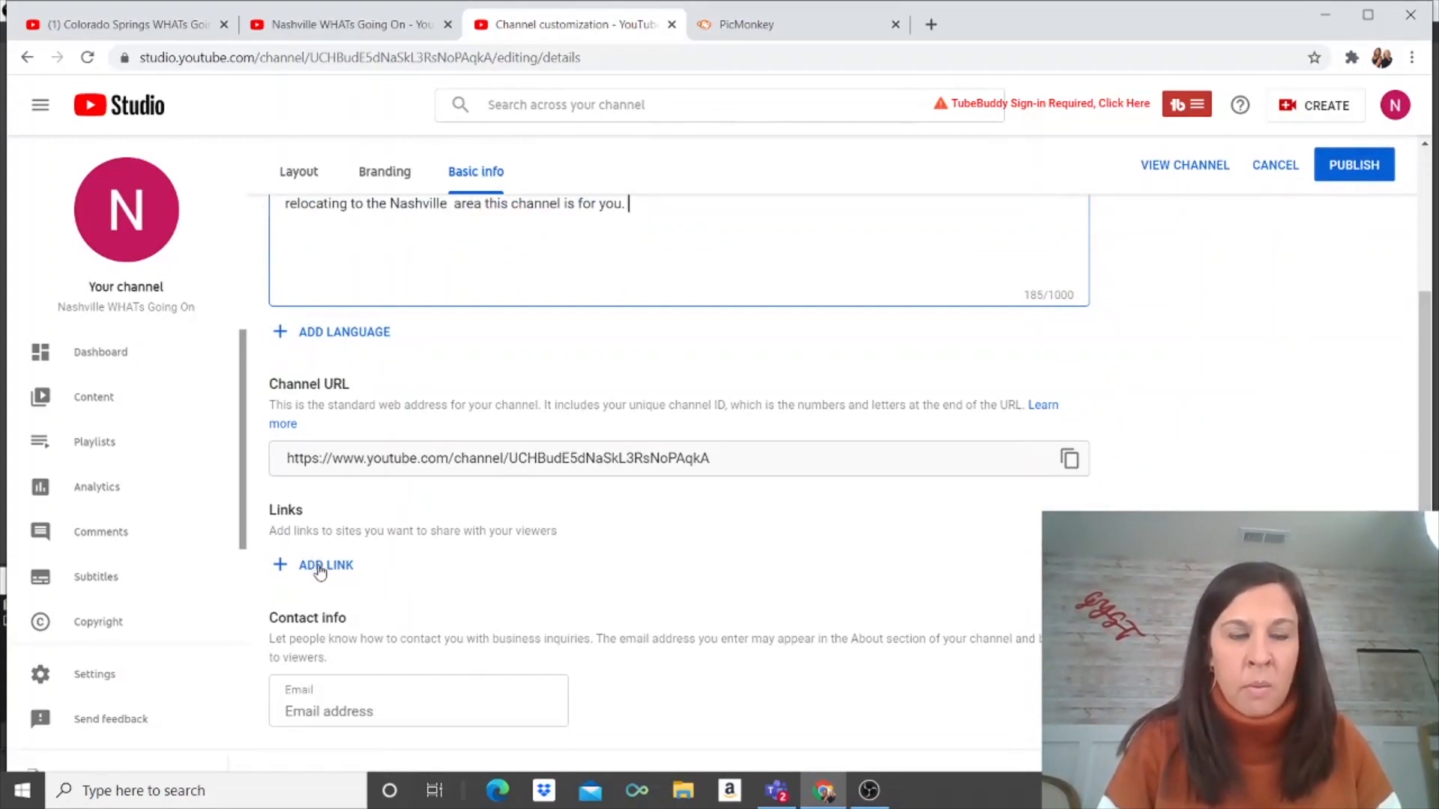
click(358, 730)
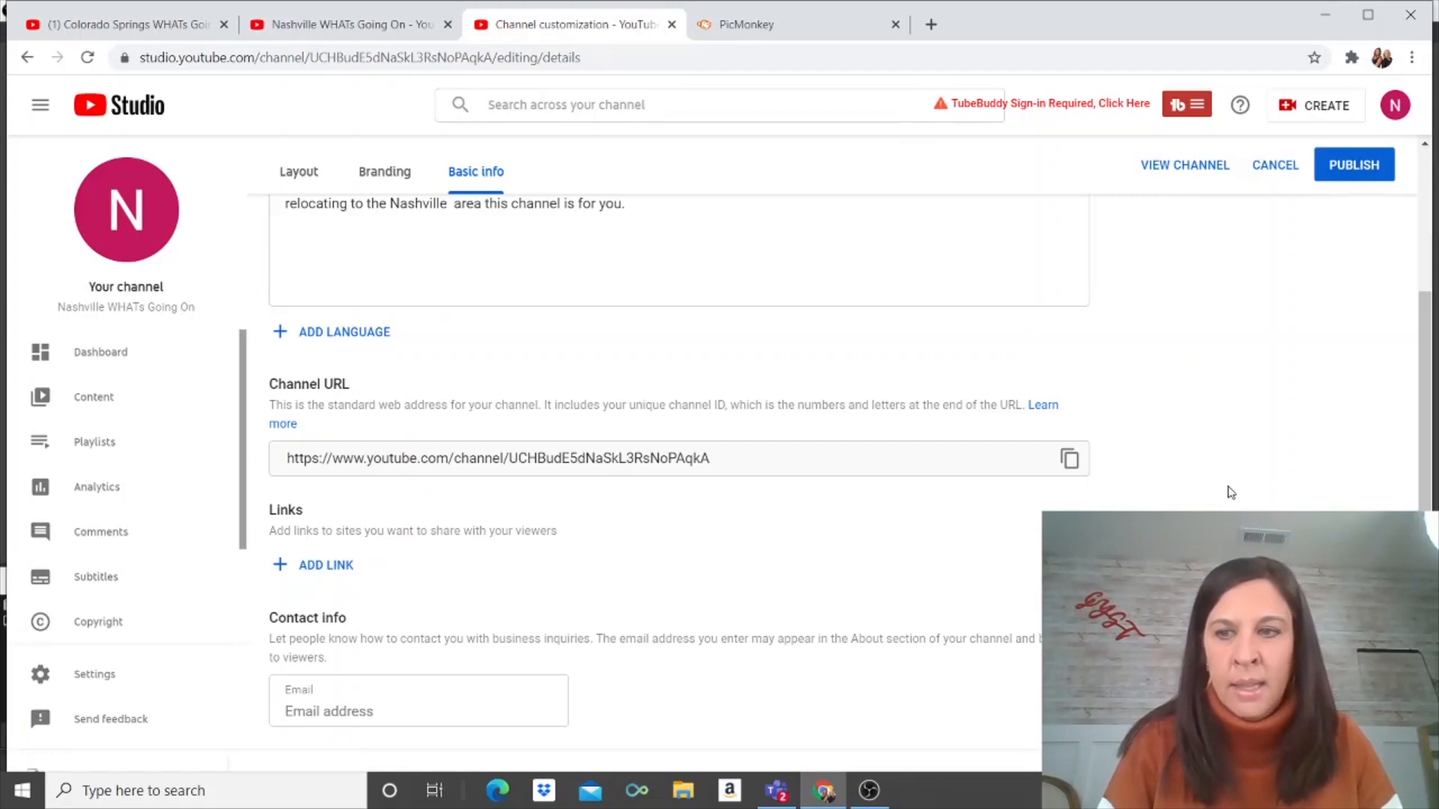
drag(1429, 425, 1428, 316)
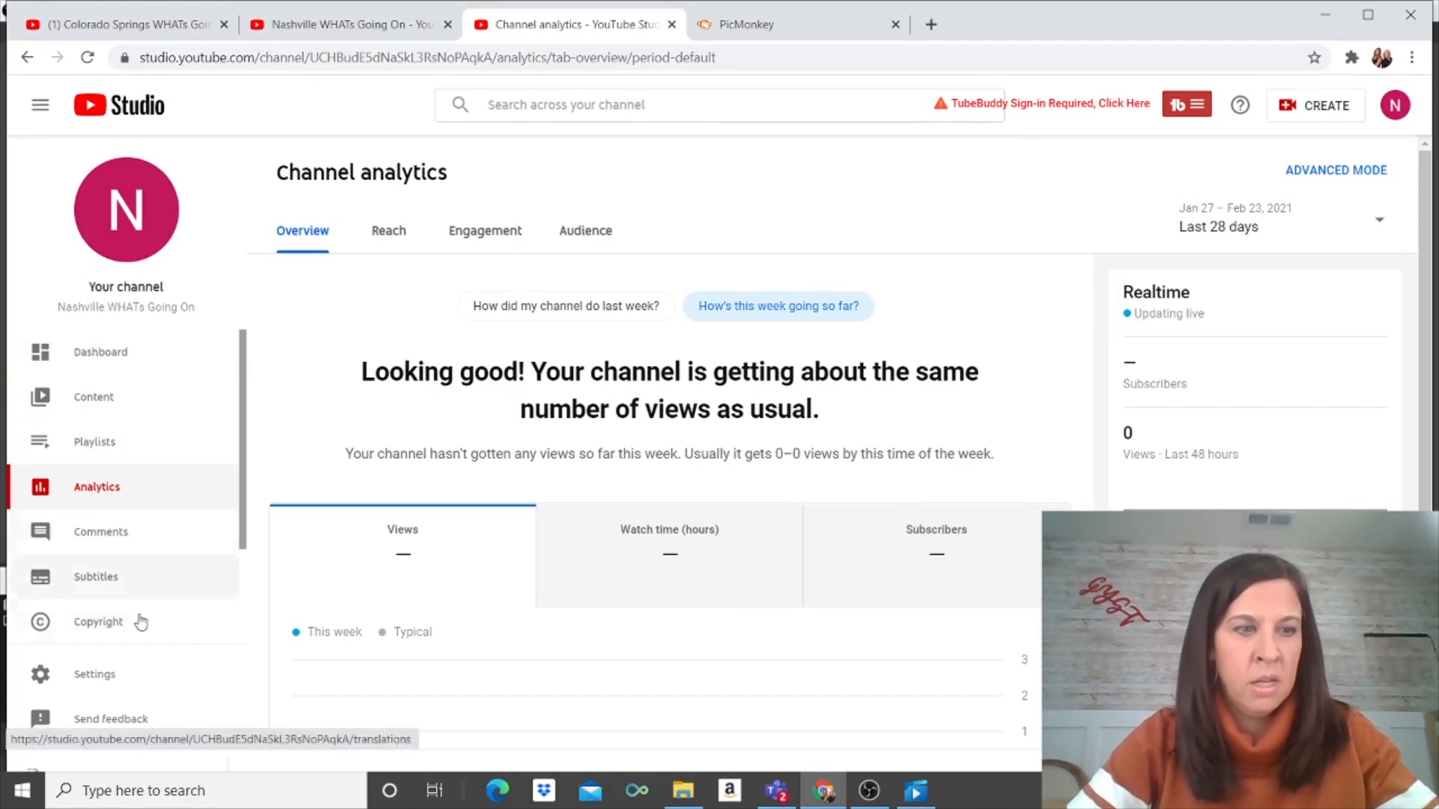
Step: Open Settings from the YouTube Studio sidebar
click(101, 688)
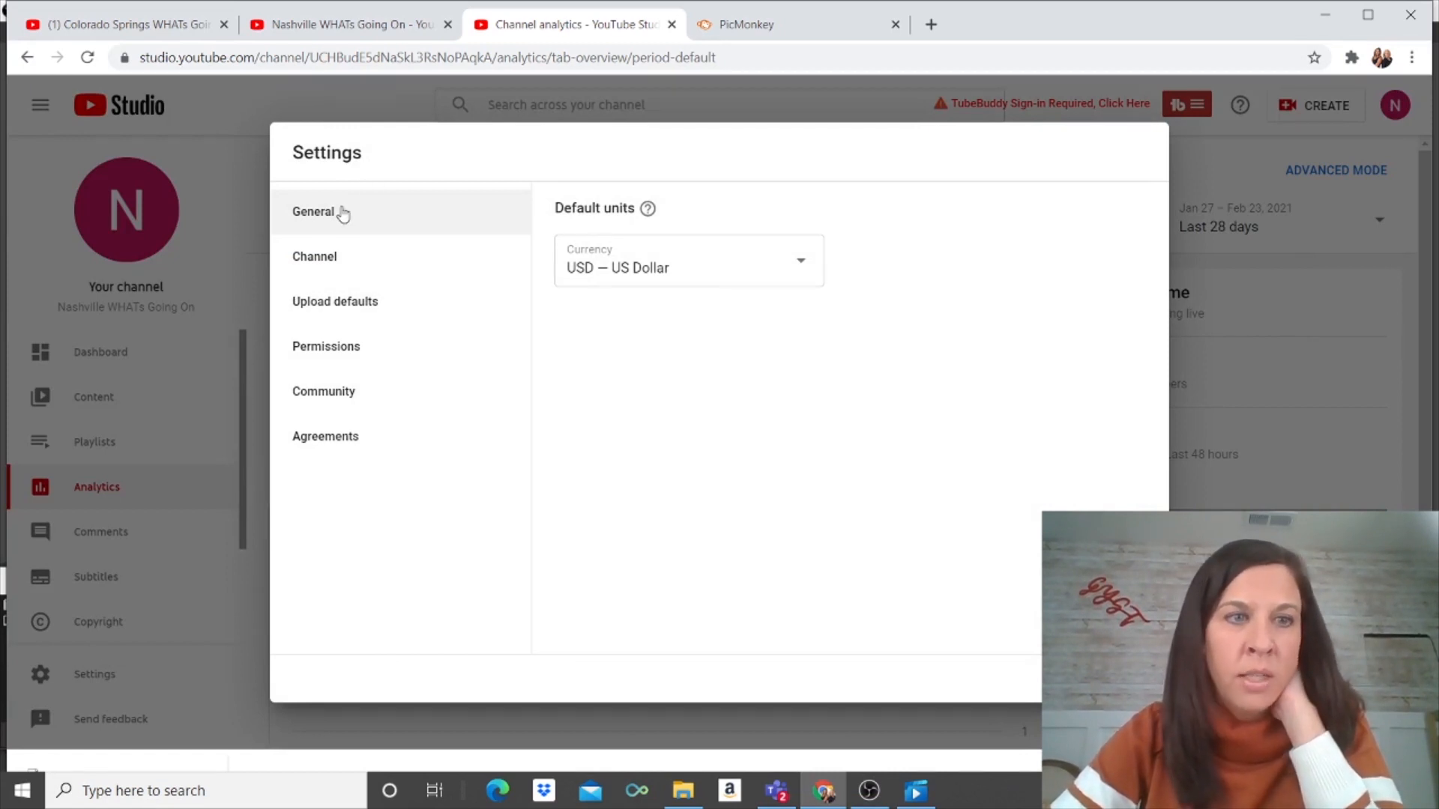
Step: Under Channel > Basic info, add 'Living in Nashville' as a keyword
click(338, 258)
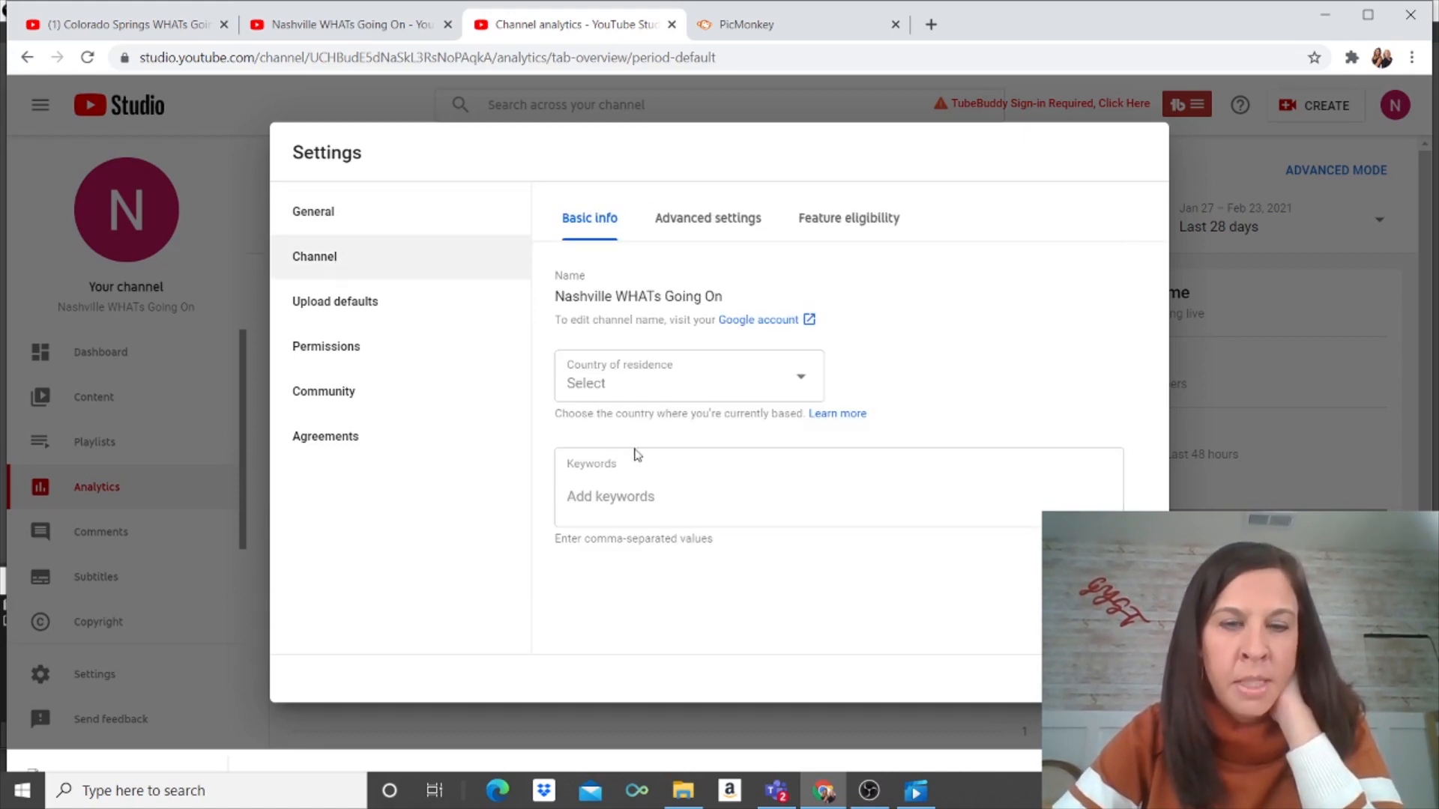
click(612, 503)
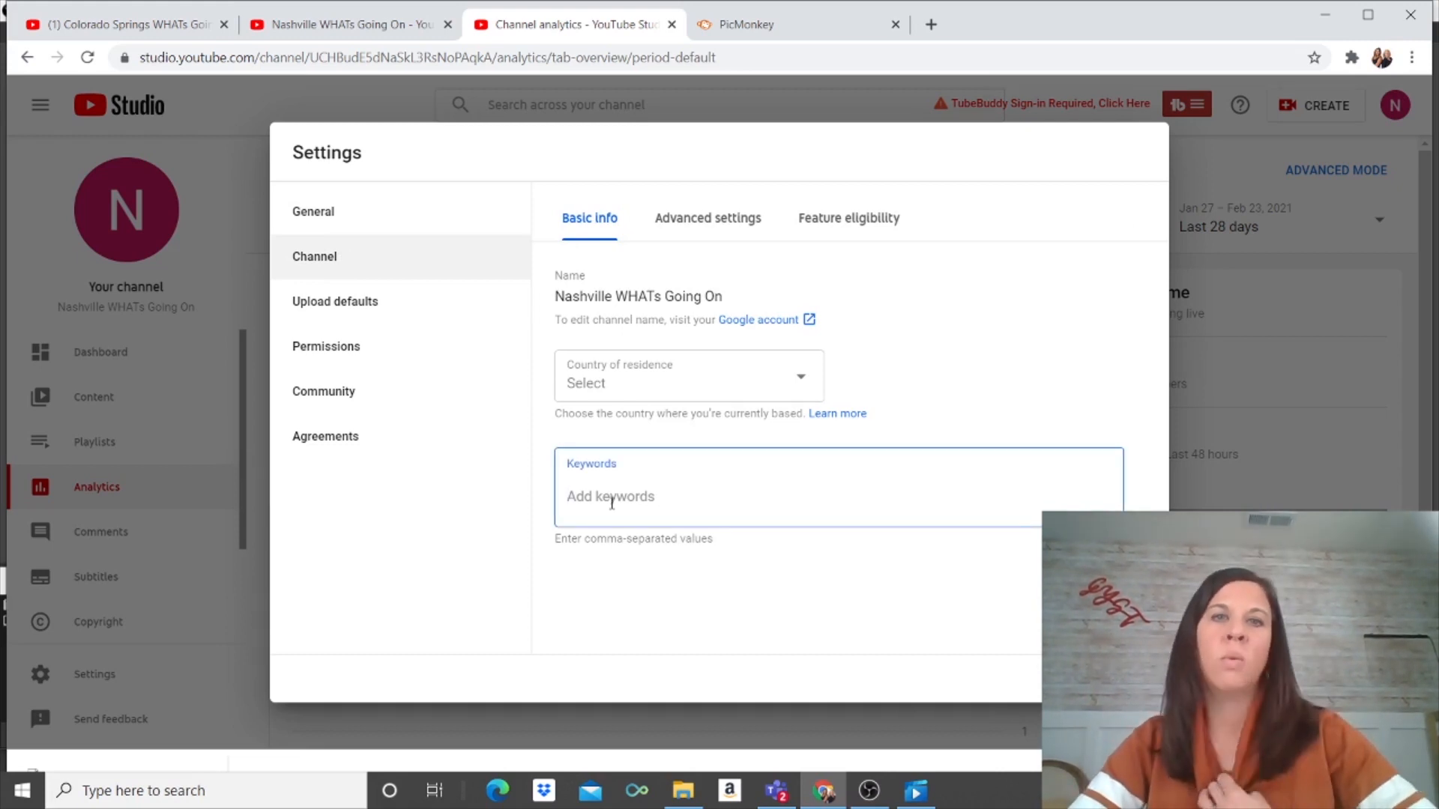
text(Livi)
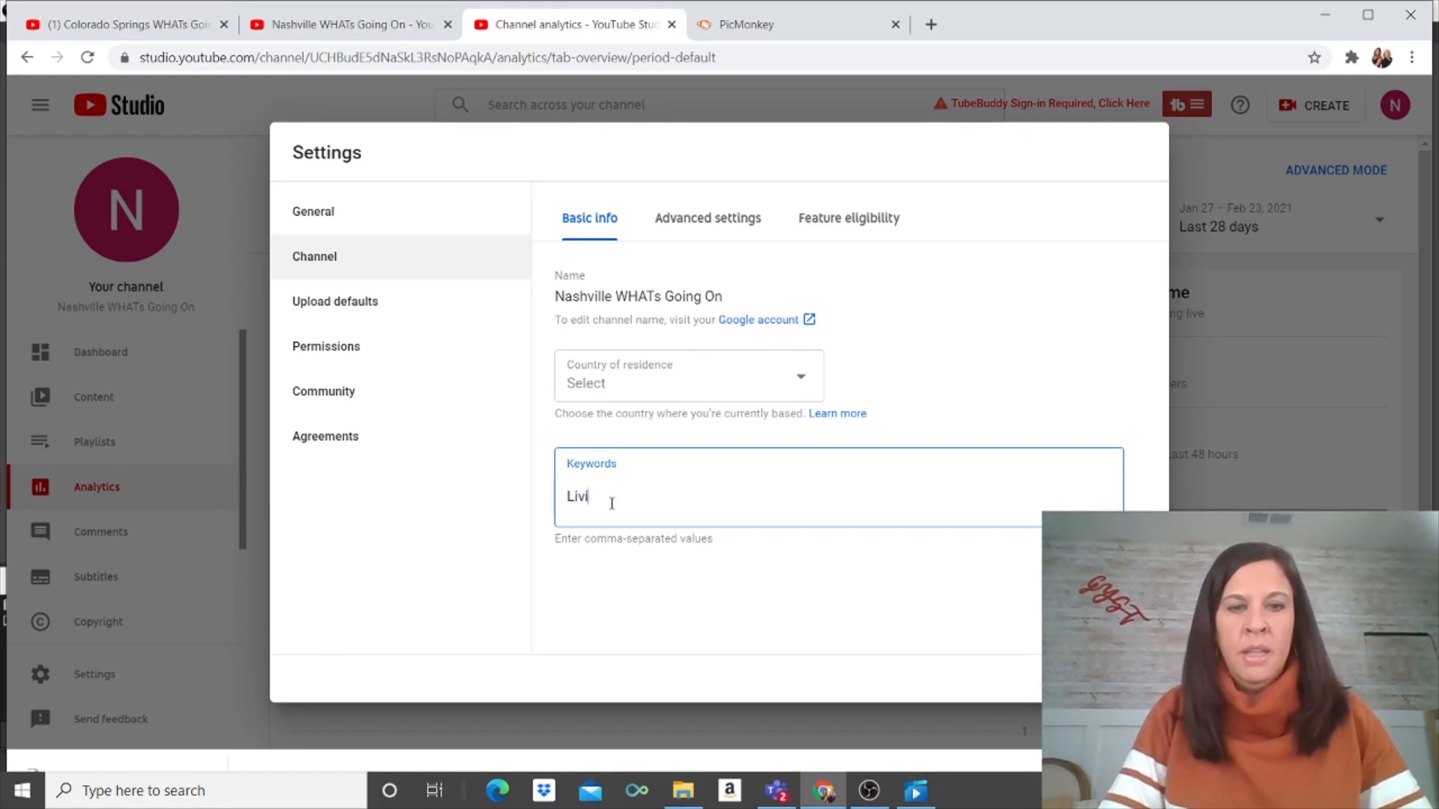
text(ng in Nashv)
key(BackSpace)
text(vell)
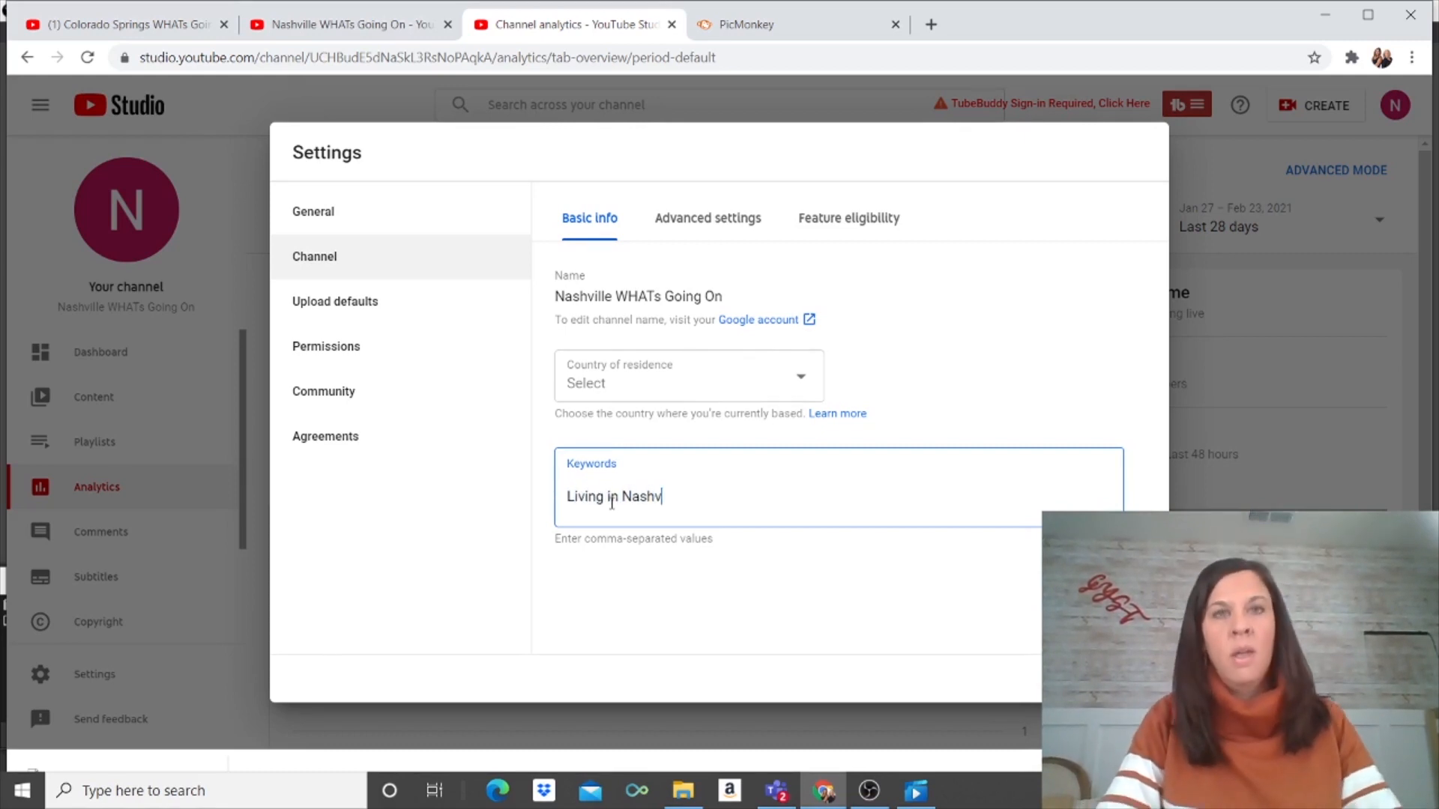
key(BackSpace)
key(BackSpace)
key(BackSpace)
text(ille)
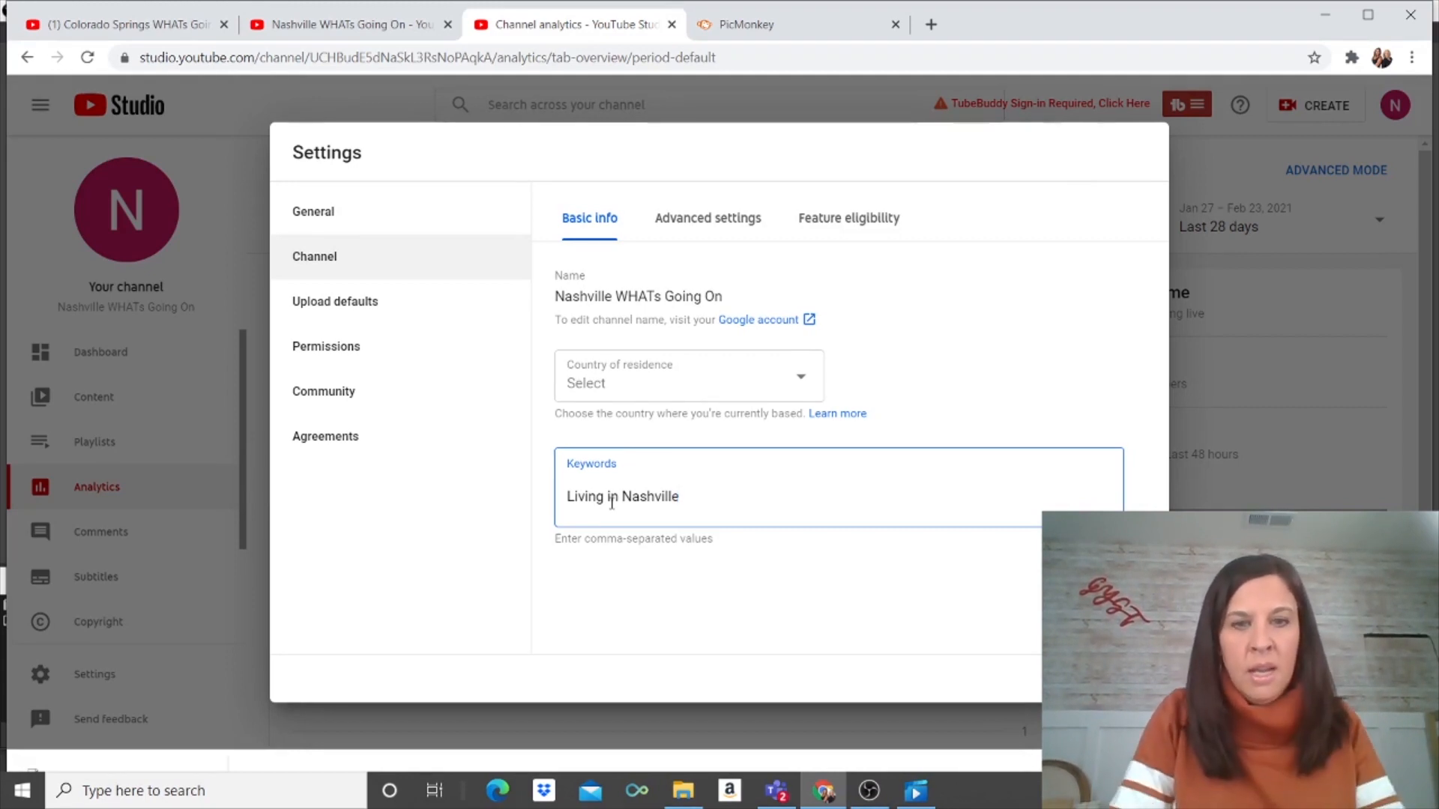
key(Return)
Step: Add the keywords 'Moving to Nashville', 'Living in Nashville TN' and 'Living in Nashville Tennessee'
text(Moving )
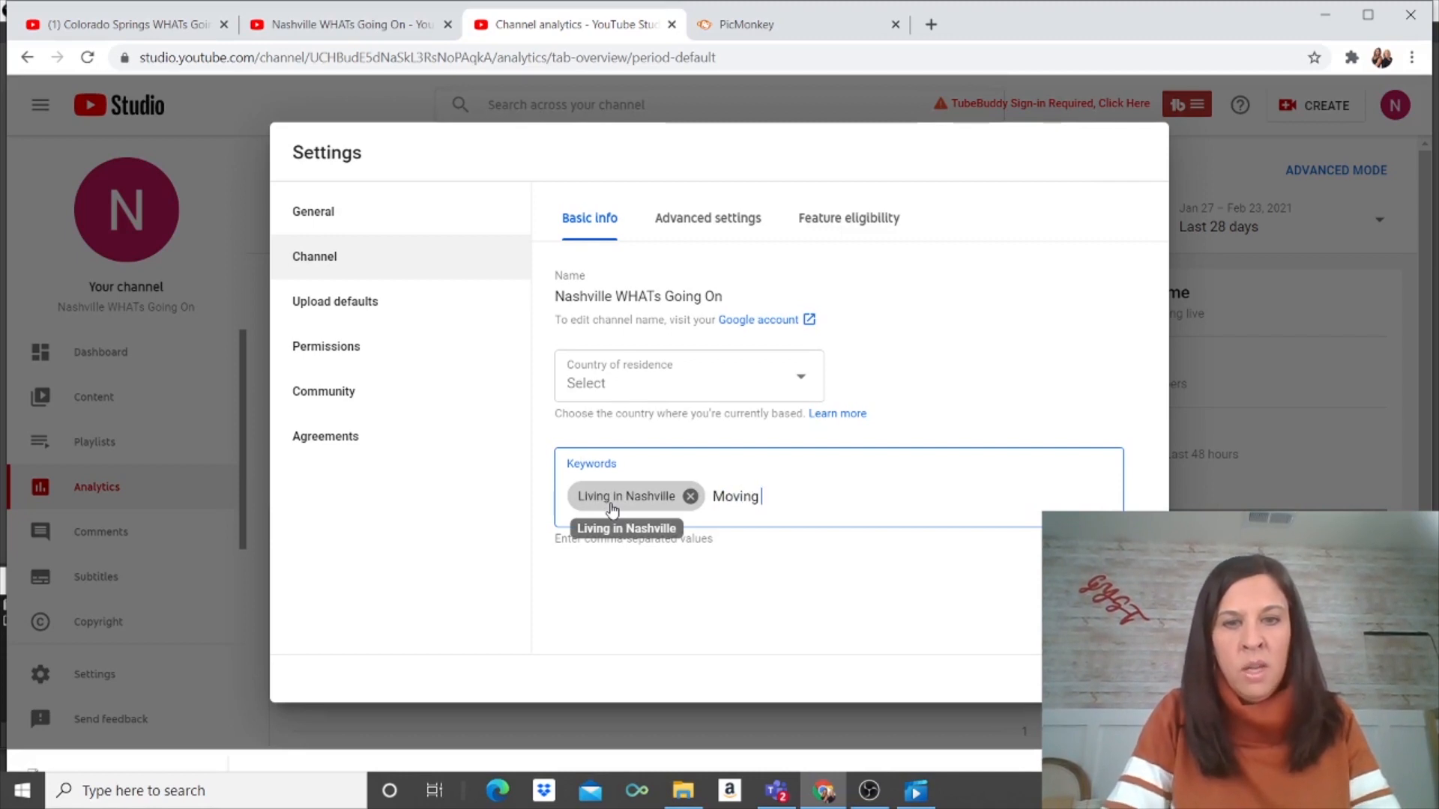
text(to Nashville)
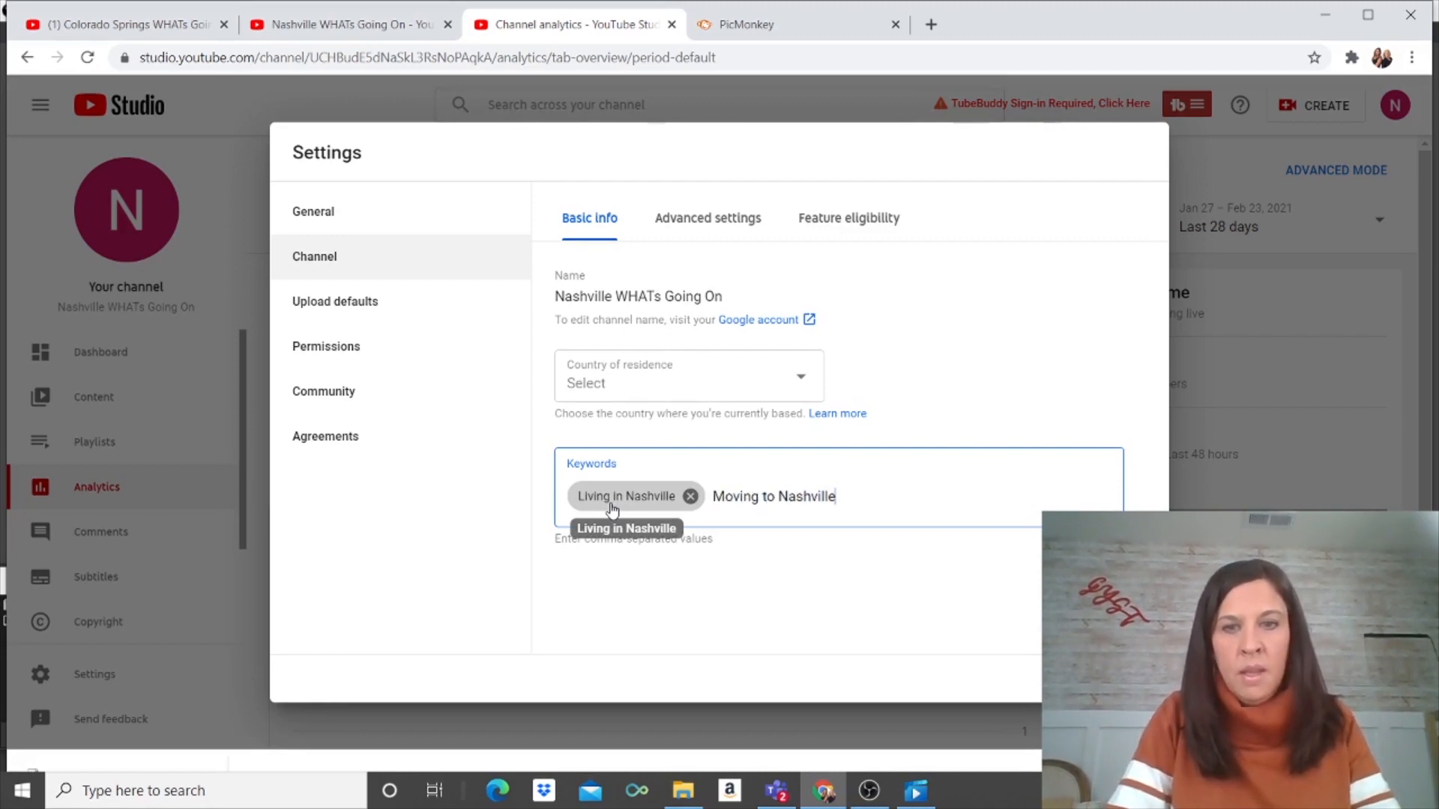
key(Return)
text(Living in)
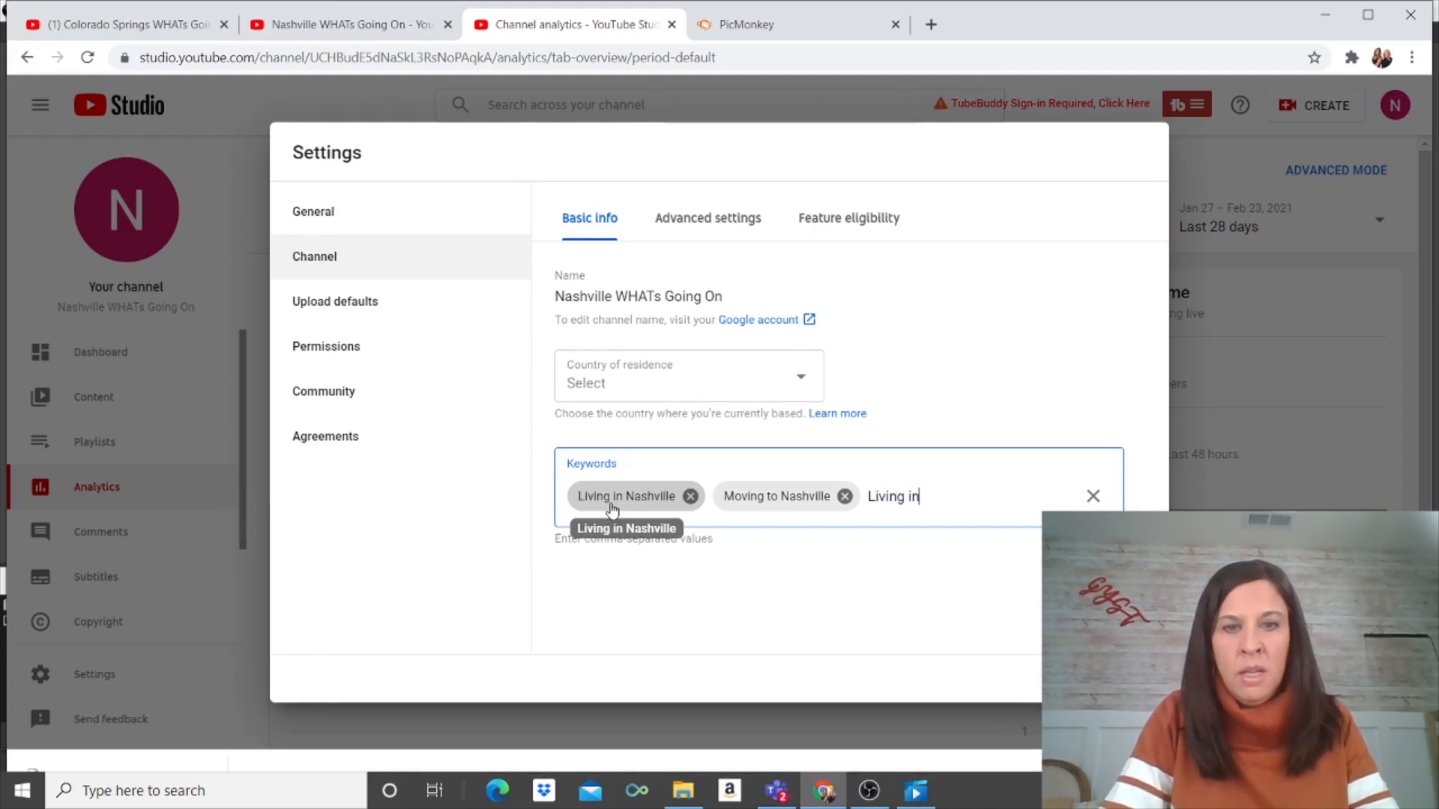
text(Nashville)
key(BackSpace)
key(BackSpace)
key(BackSpace)
key(BackSpace)
key(BackSpace)
key(BackSpace)
key(BackSpace)
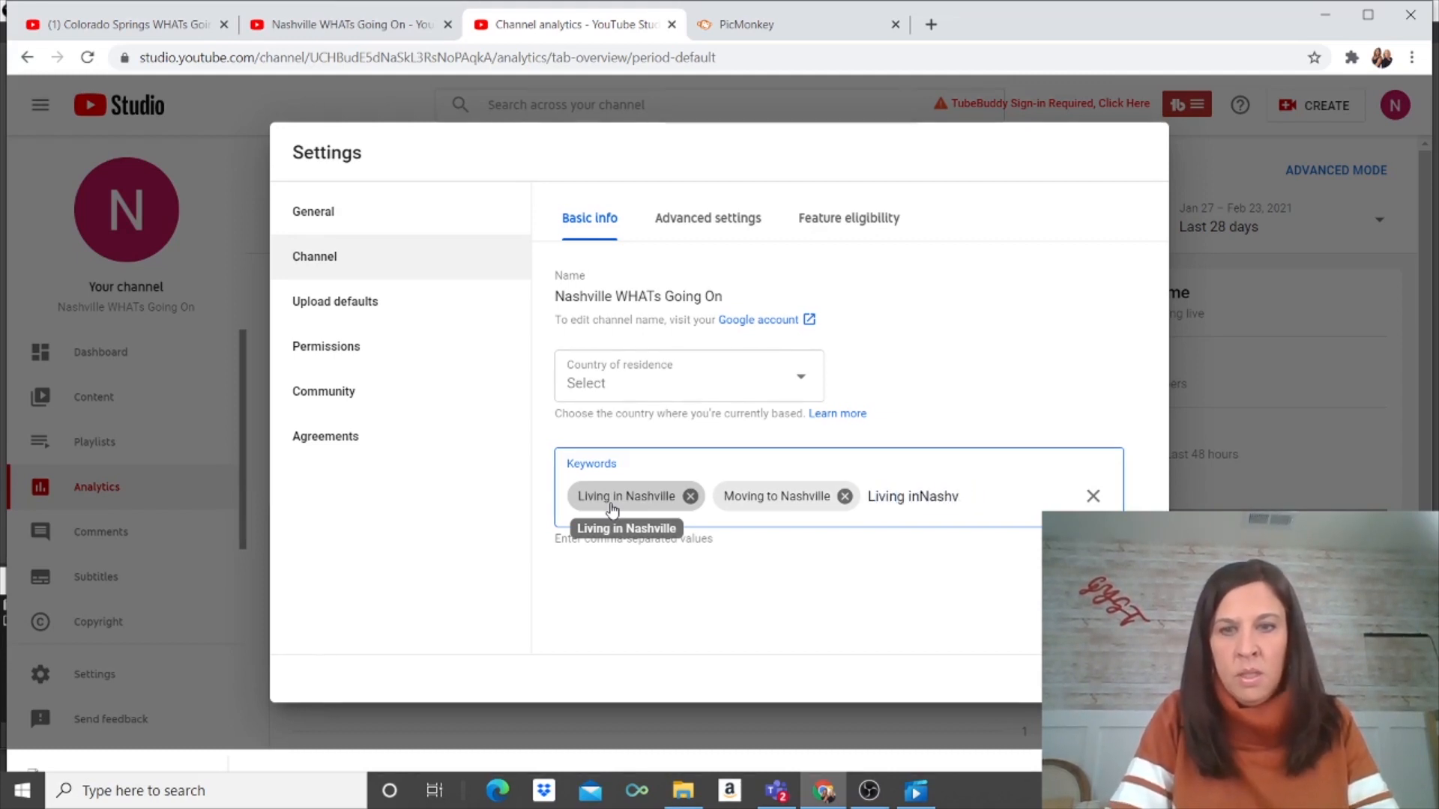
key(BackSpace)
key(BackSpace)
text(Nash)
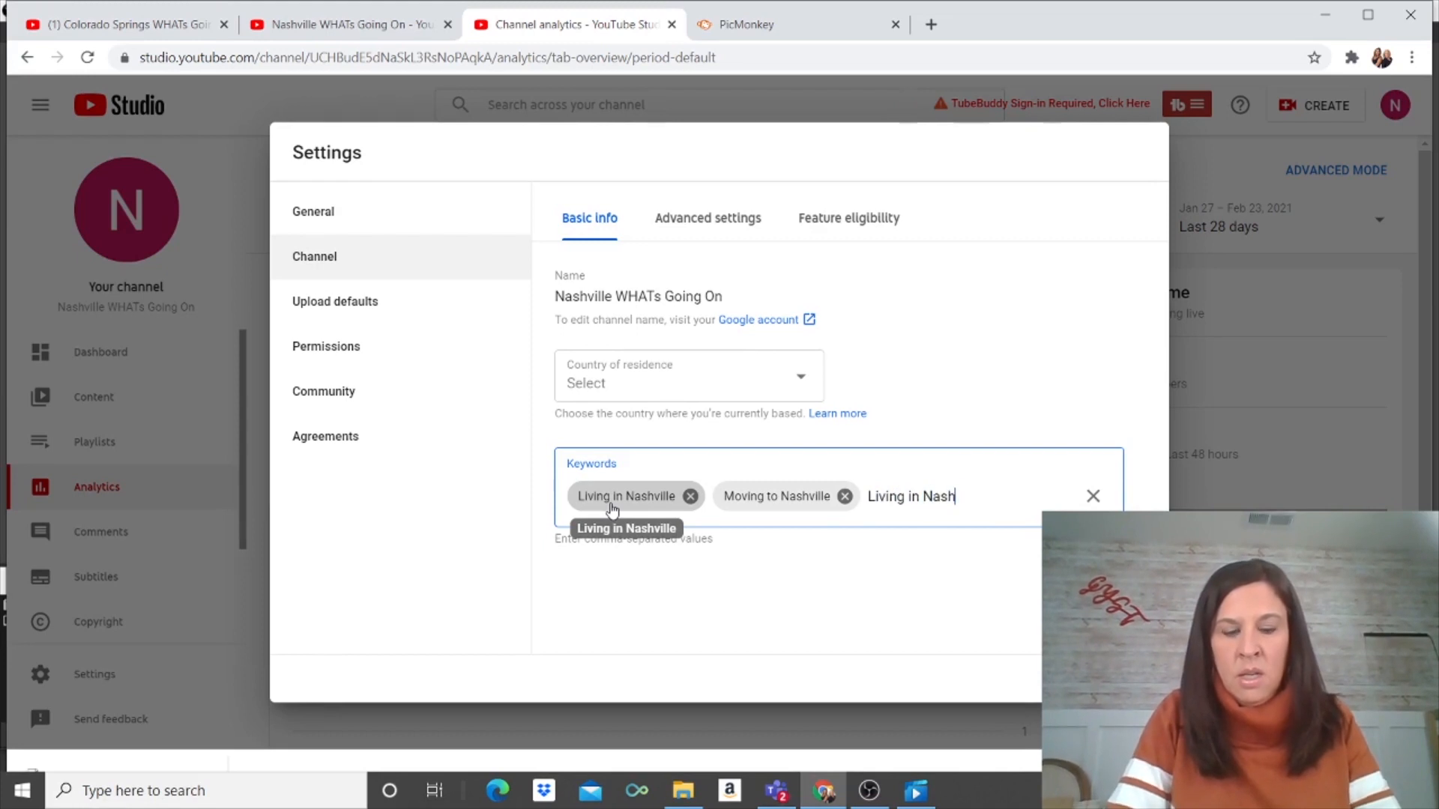
text(ville TN)
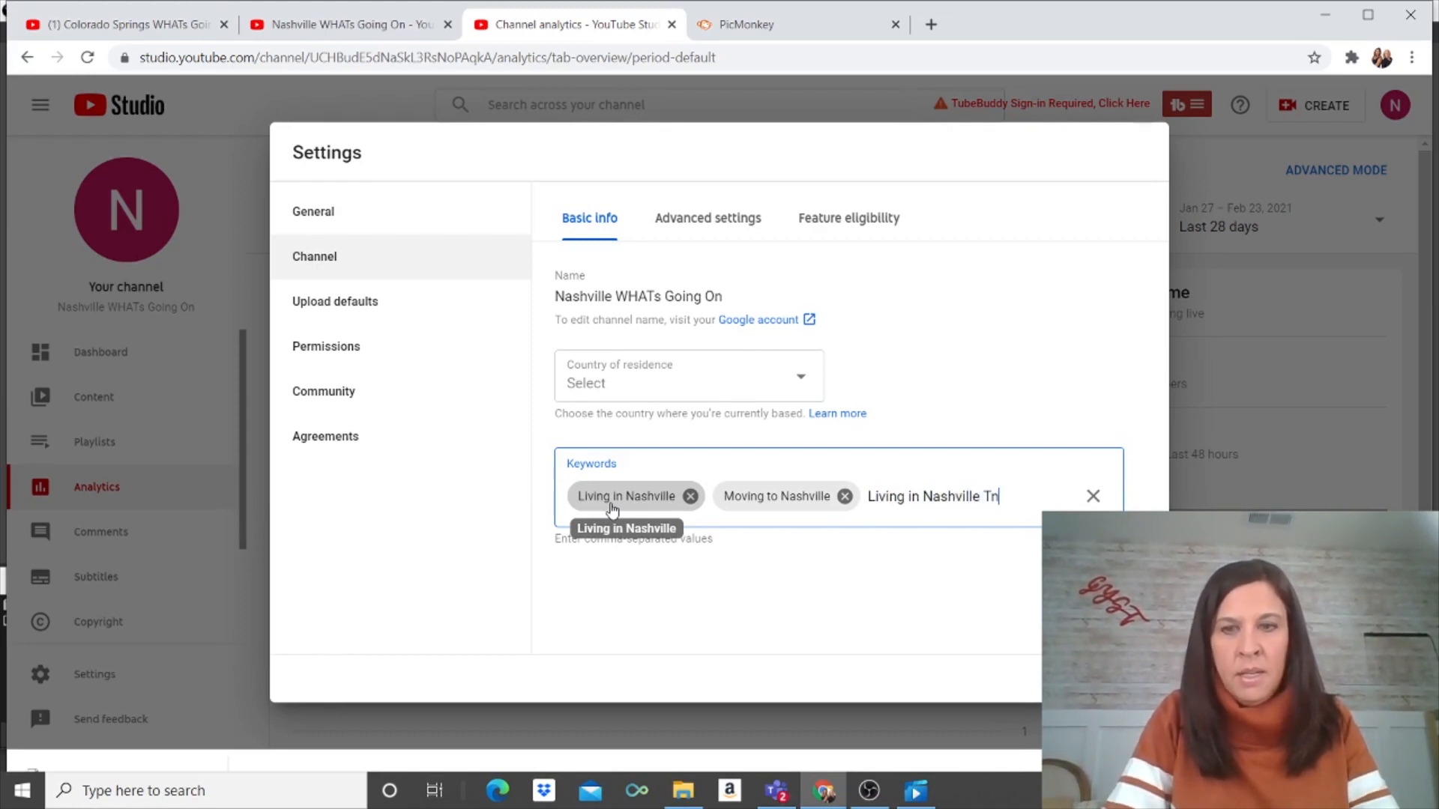
key(Return)
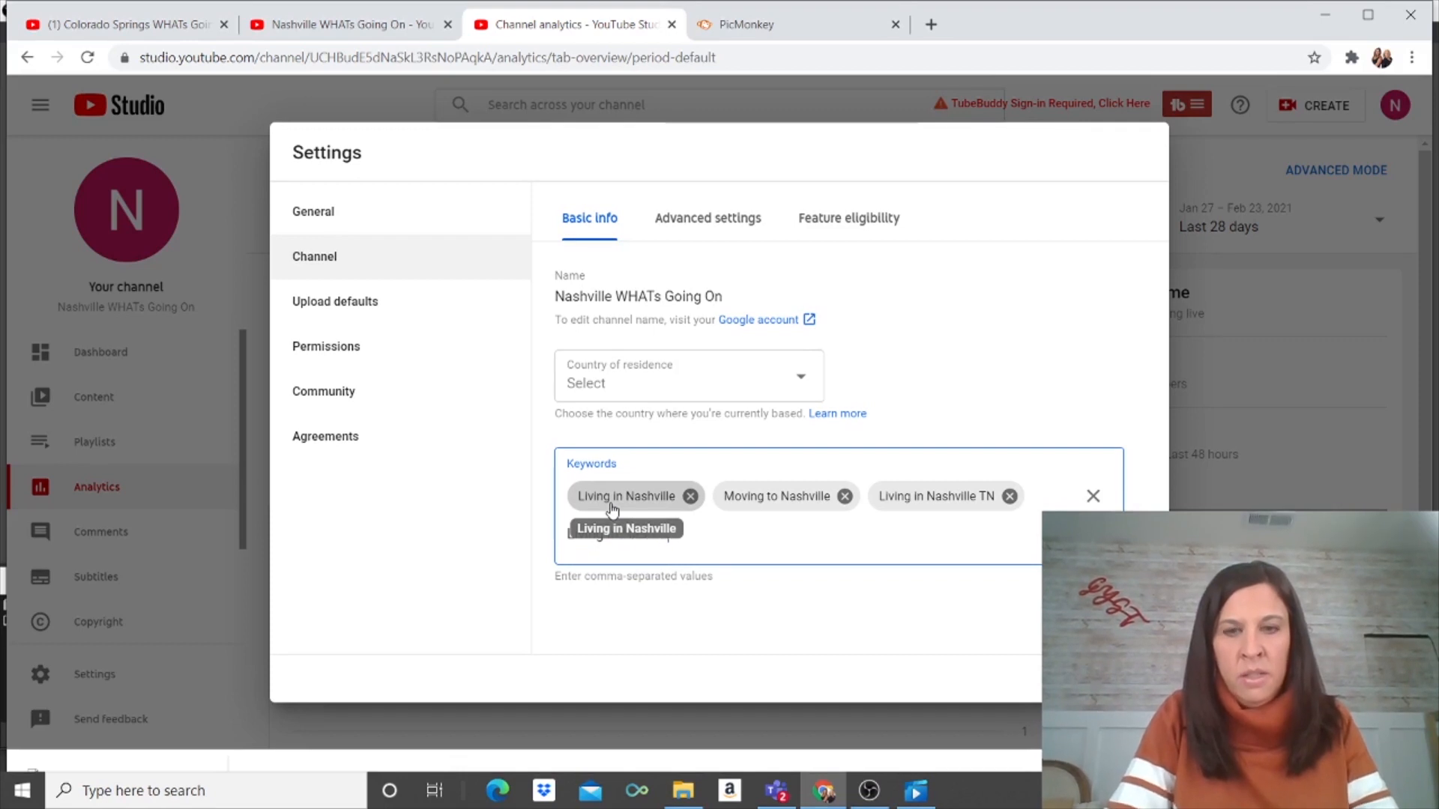
text(Tenness)
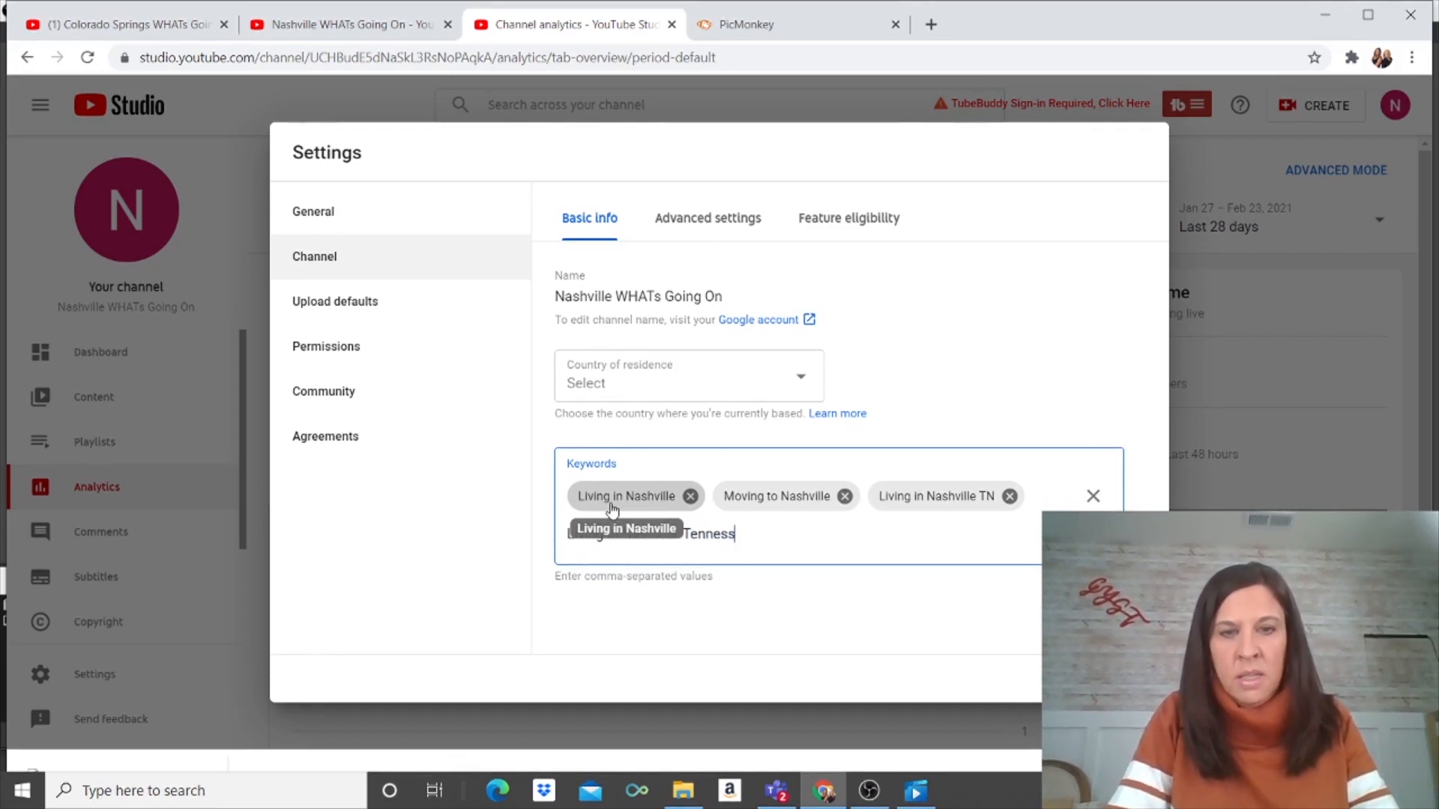
text(ee)
key(Return)
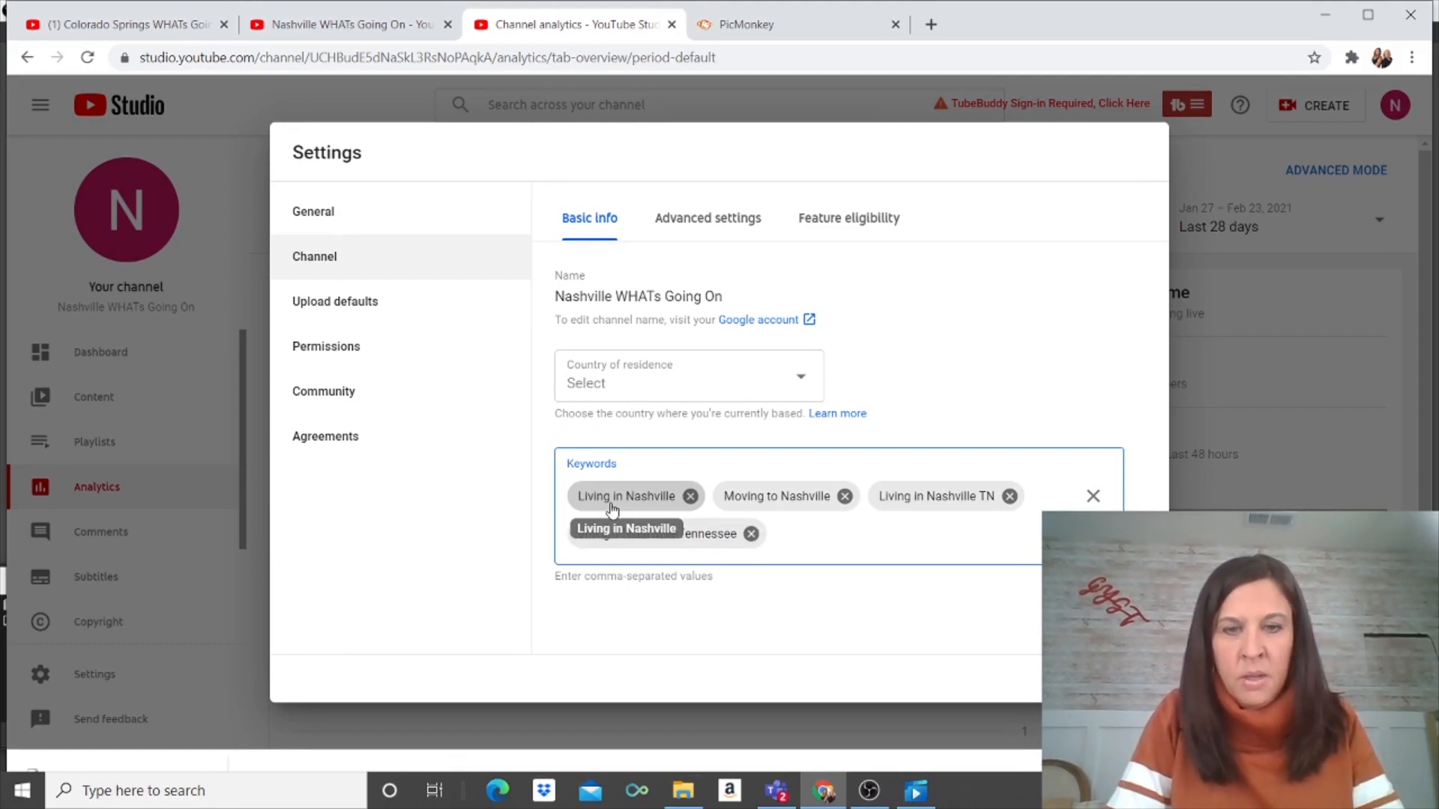
Step: Add 'Moving to Nashville' again and enter the keyword 'Nashville TN'
text(Moving )
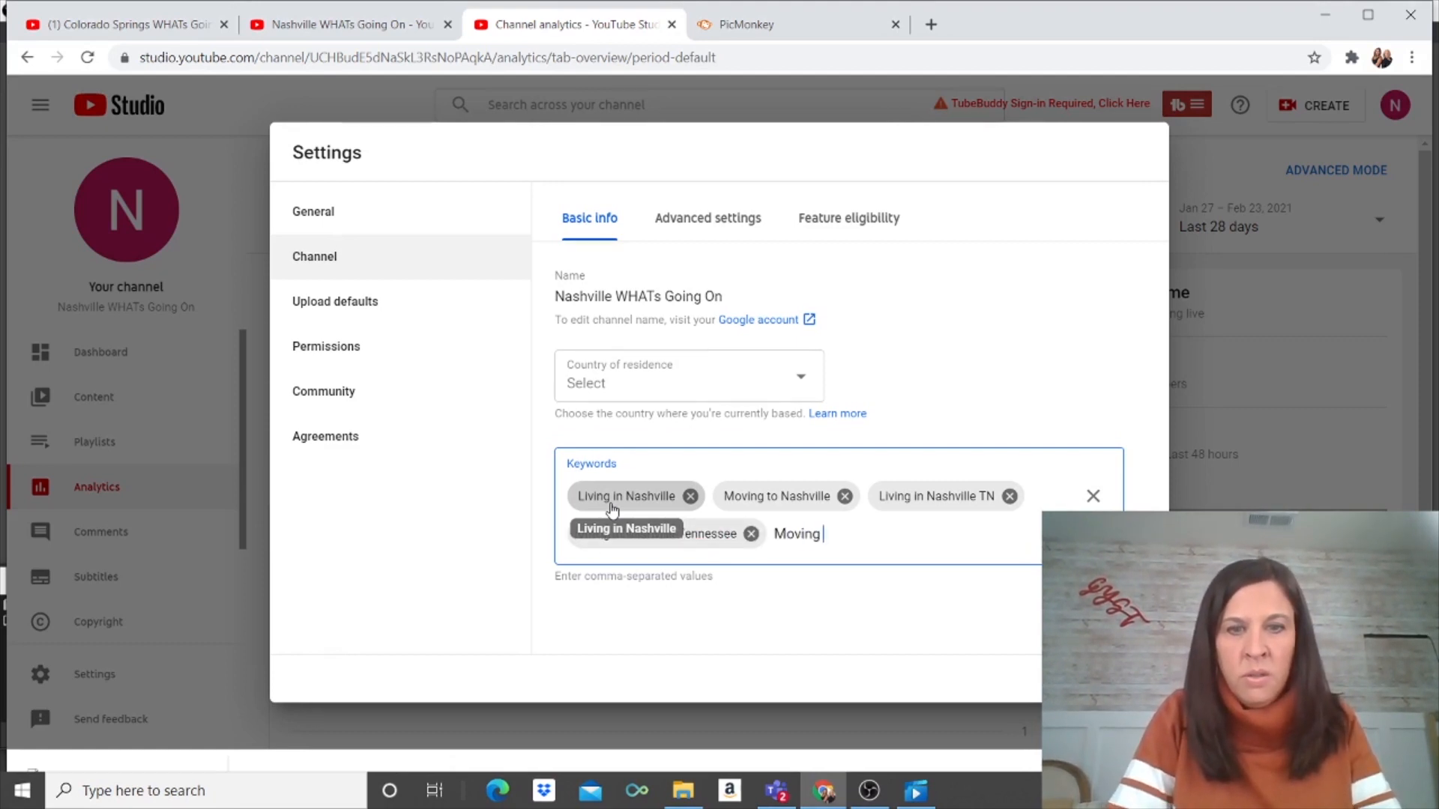
text(to Nasch)
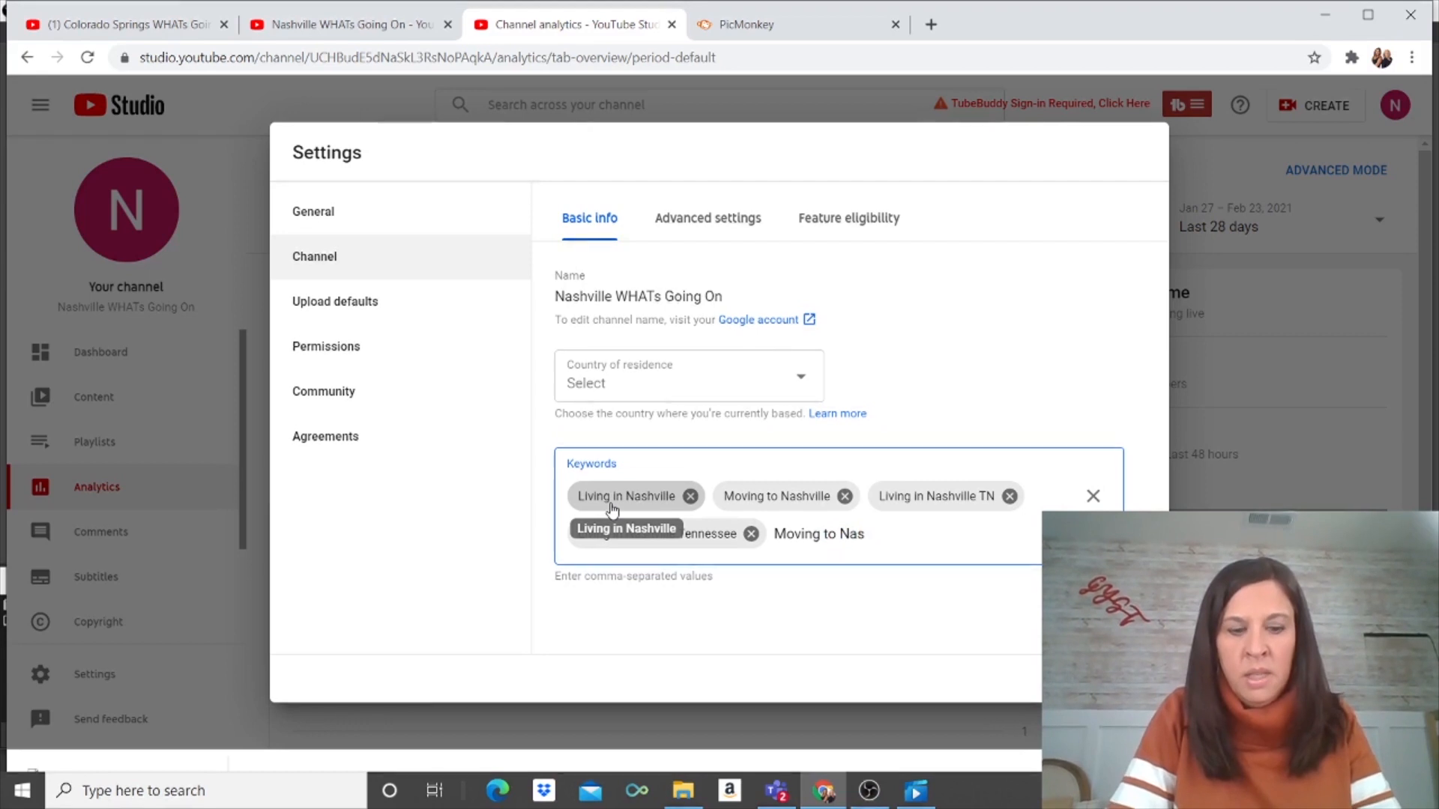
key(BackSpace)
key(BackSpace)
text(hville)
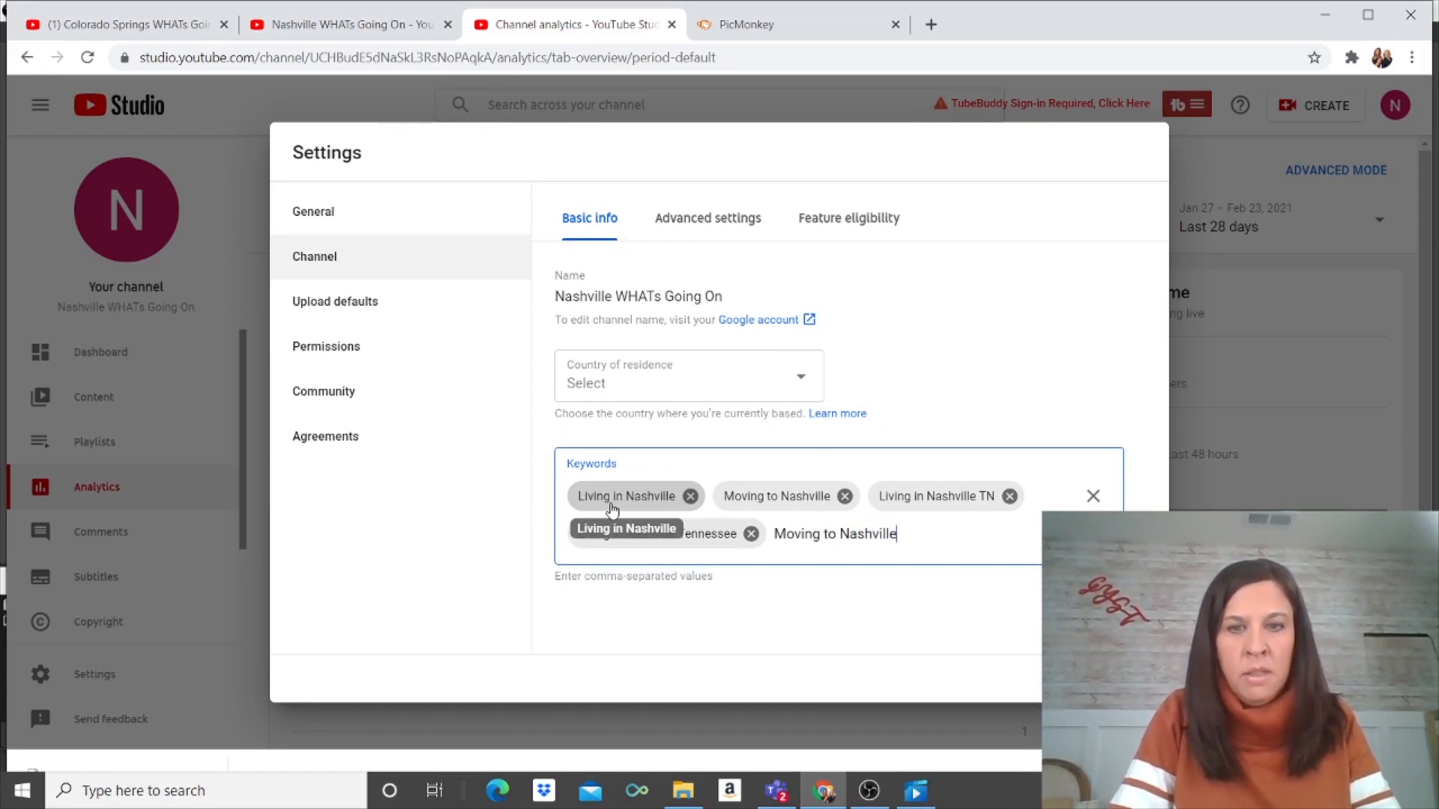
key(Return)
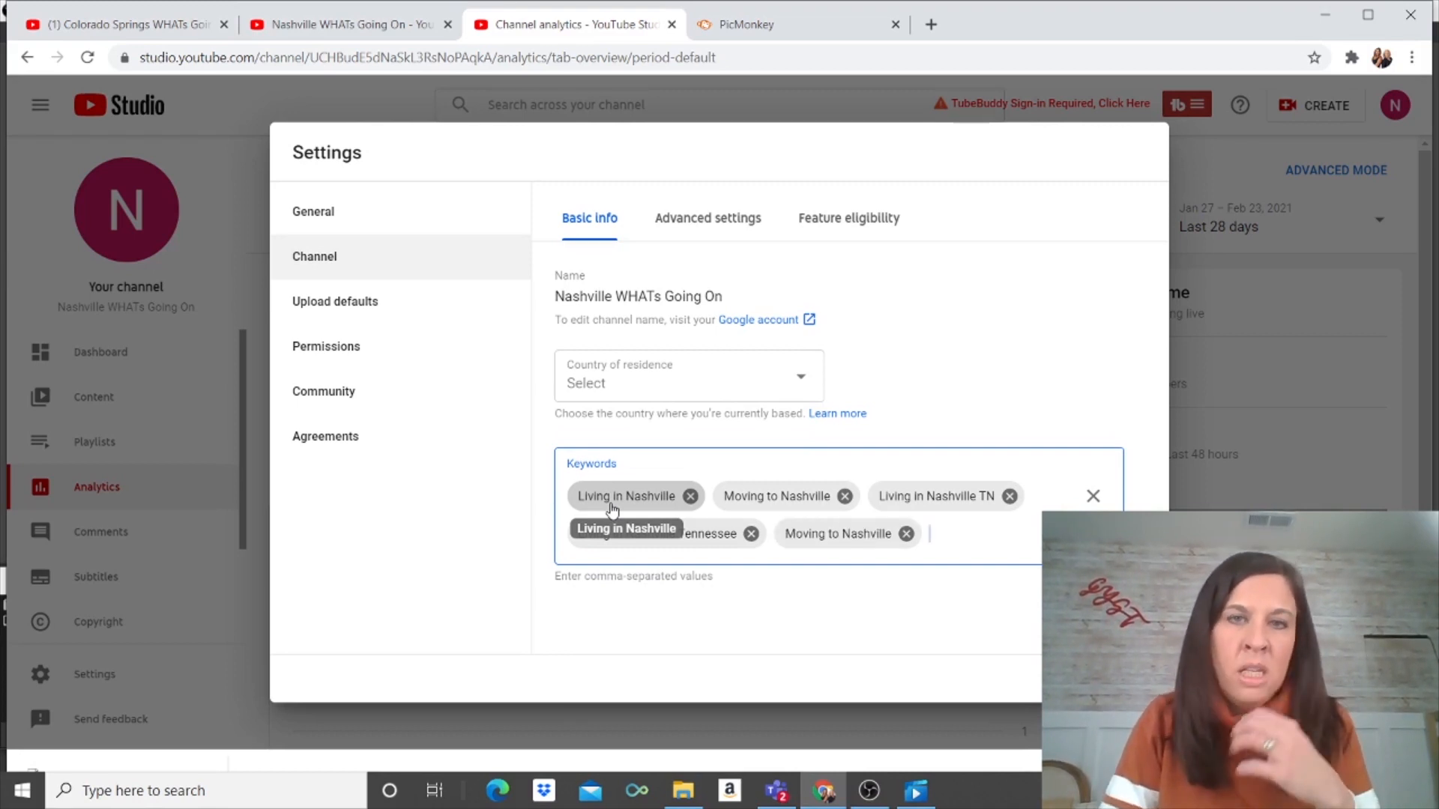
text(Nashville)
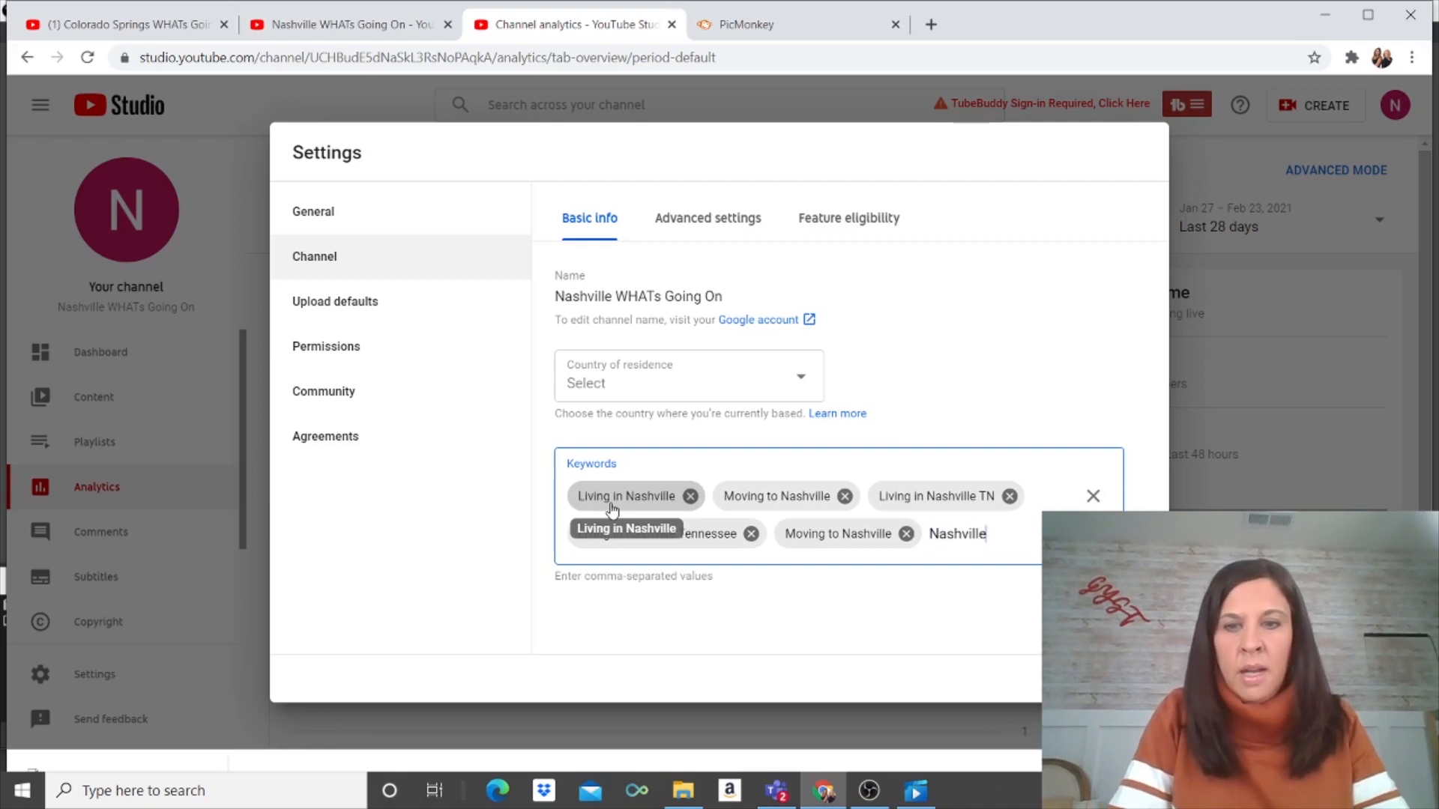
key(Return)
key(BackSpace)
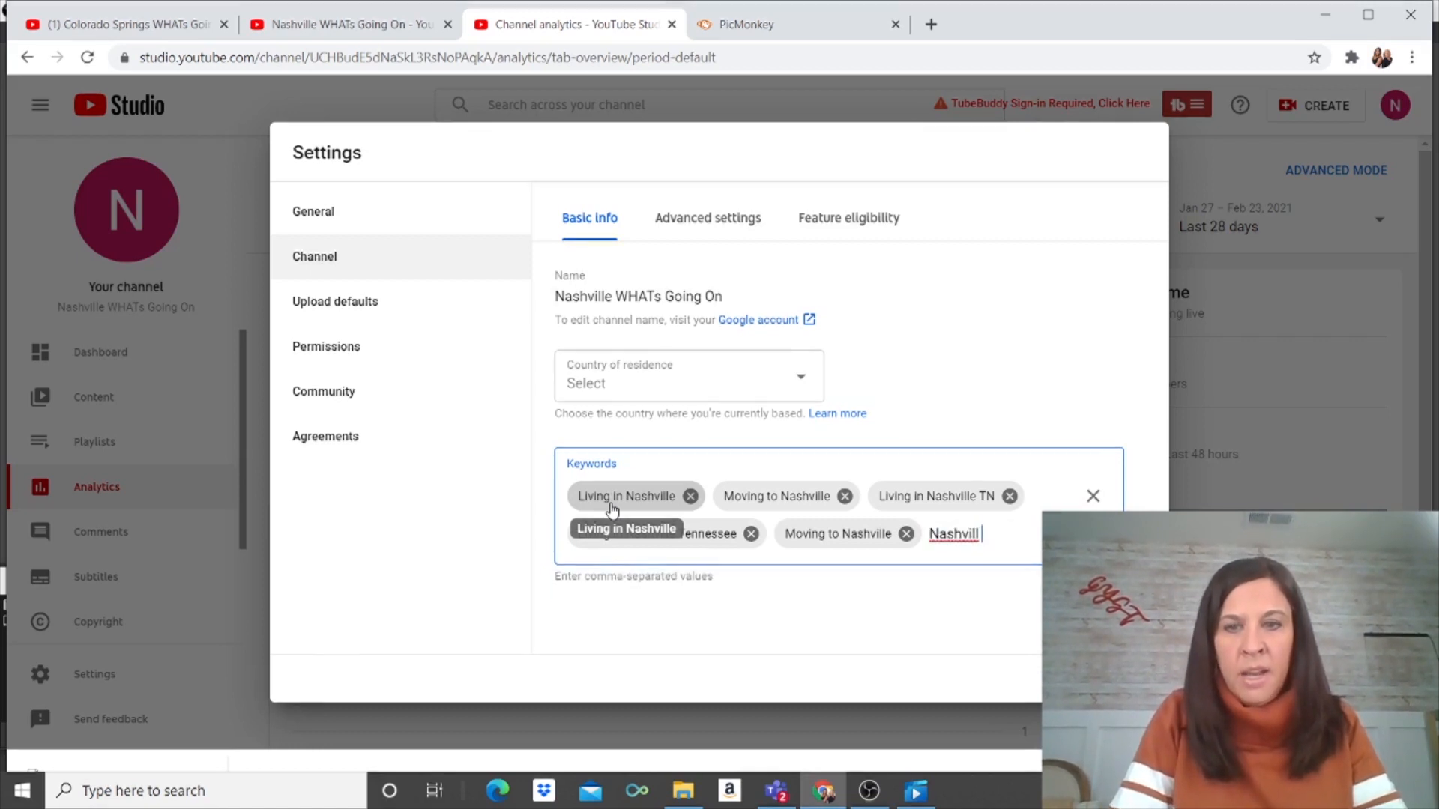
text(e TN)
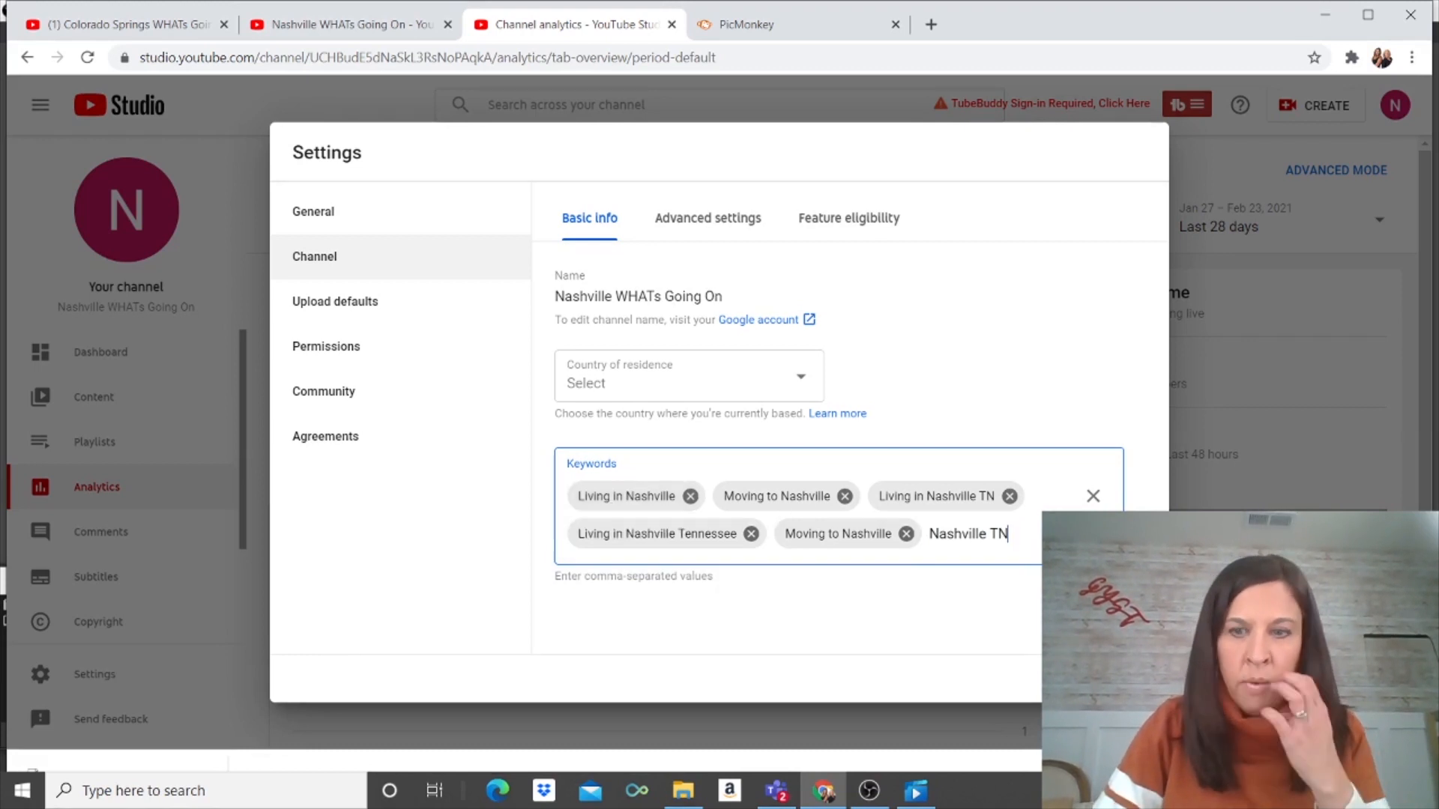
Step: Save the keywords, then reopen Settings and scroll through the channel's Advanced settings
click(1128, 678)
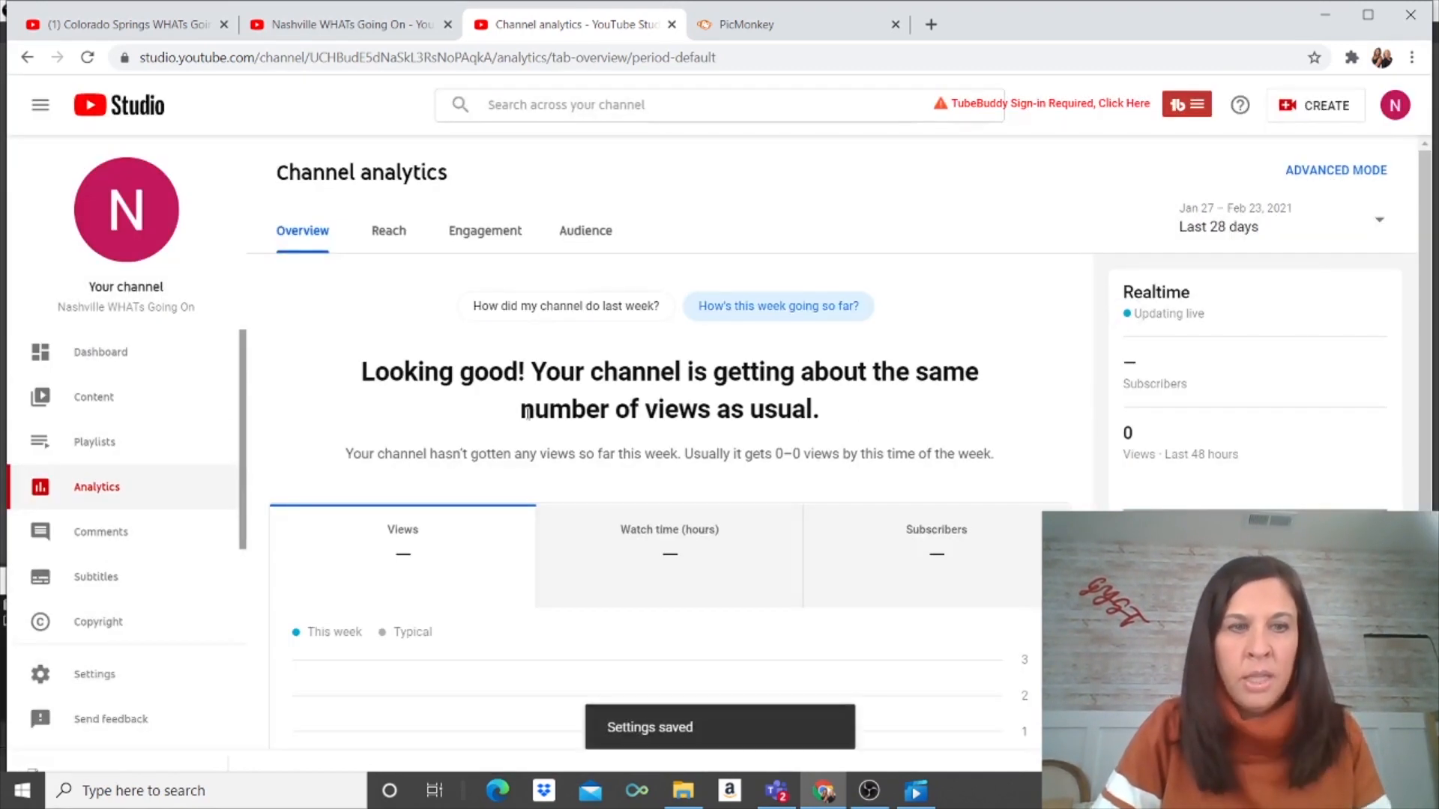
click(104, 675)
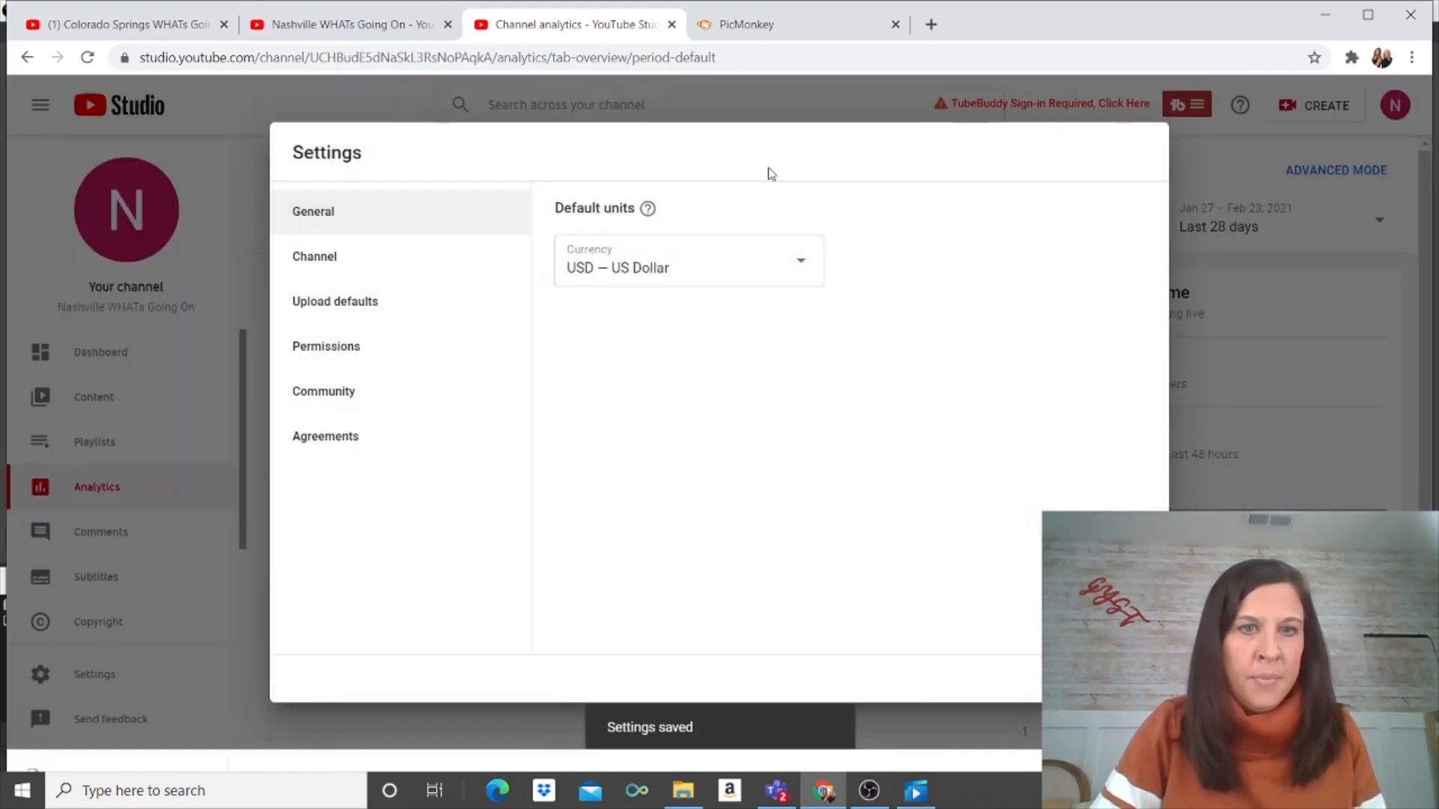
click(431, 262)
click(702, 224)
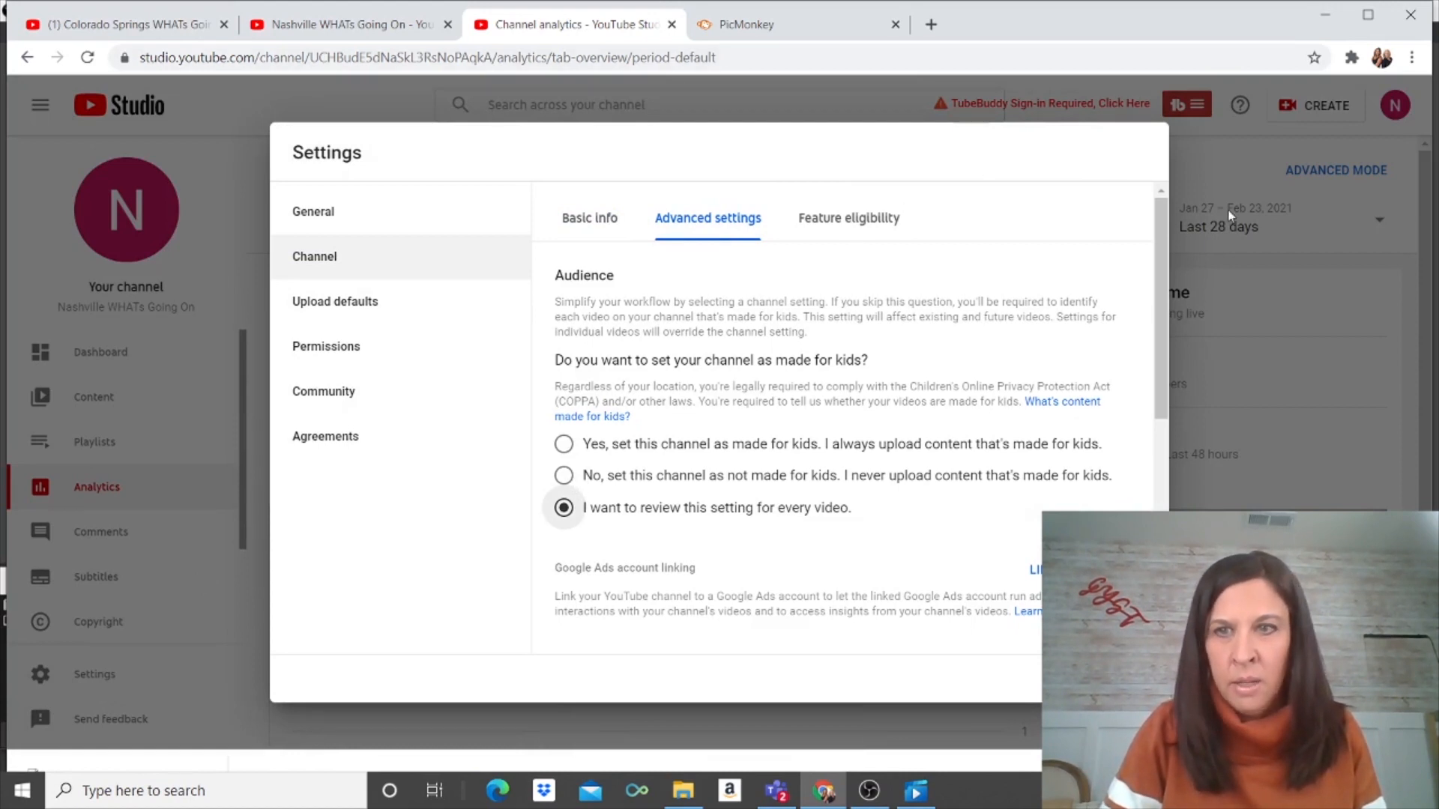
drag(1170, 228, 1172, 388)
scroll(972, 391, down, 1)
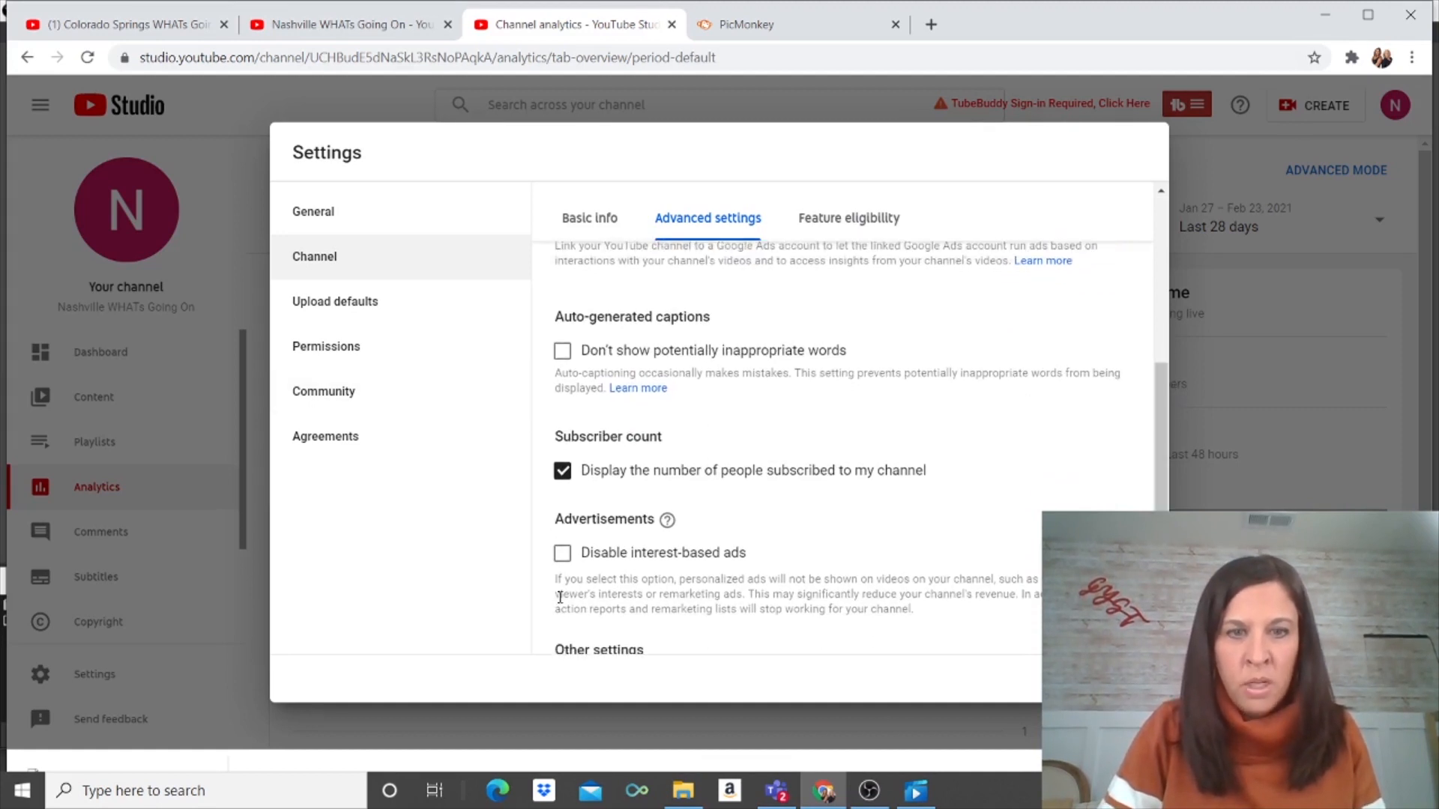
Step: Check Feature eligibility, then inspect the blank default title and description under Upload defaults
click(824, 222)
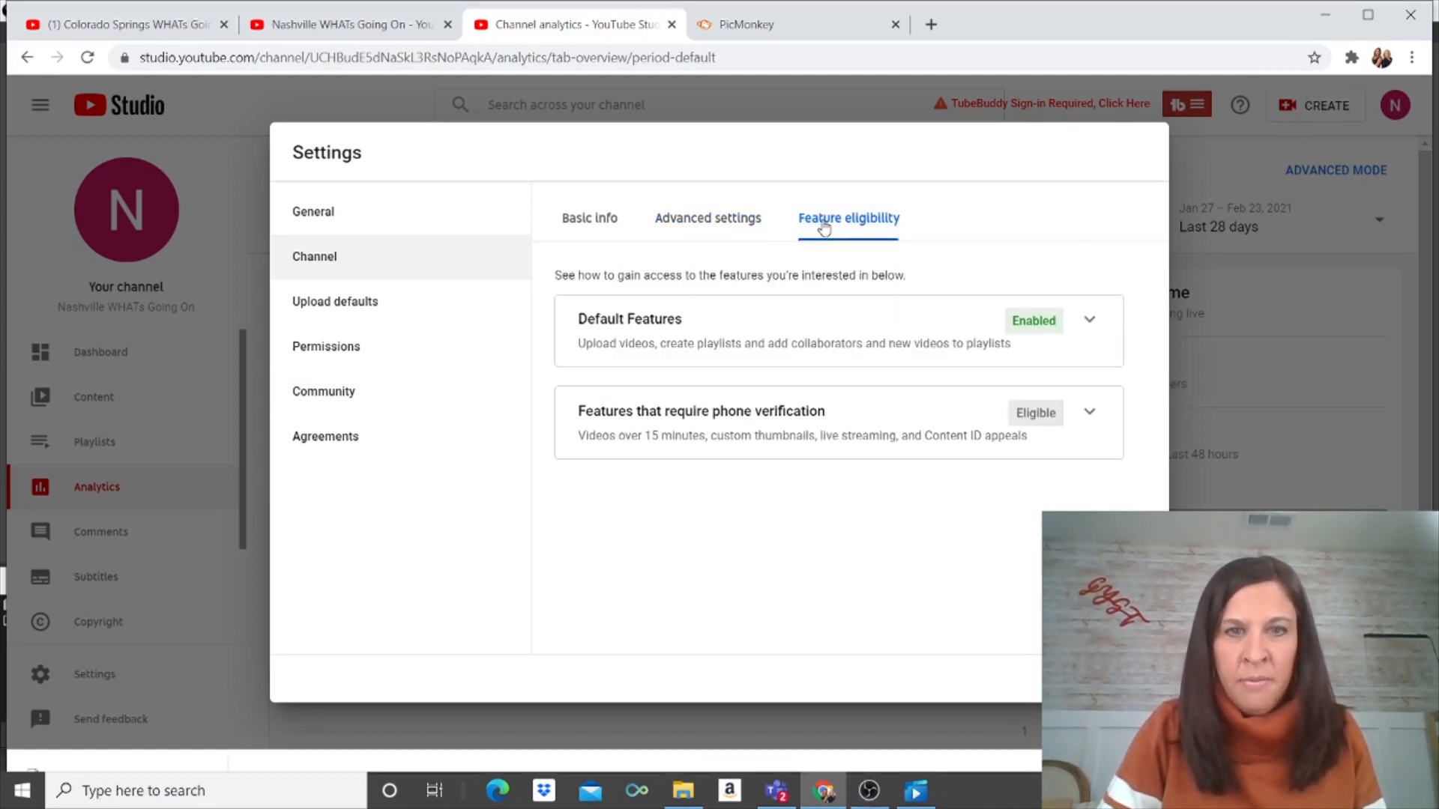
click(331, 313)
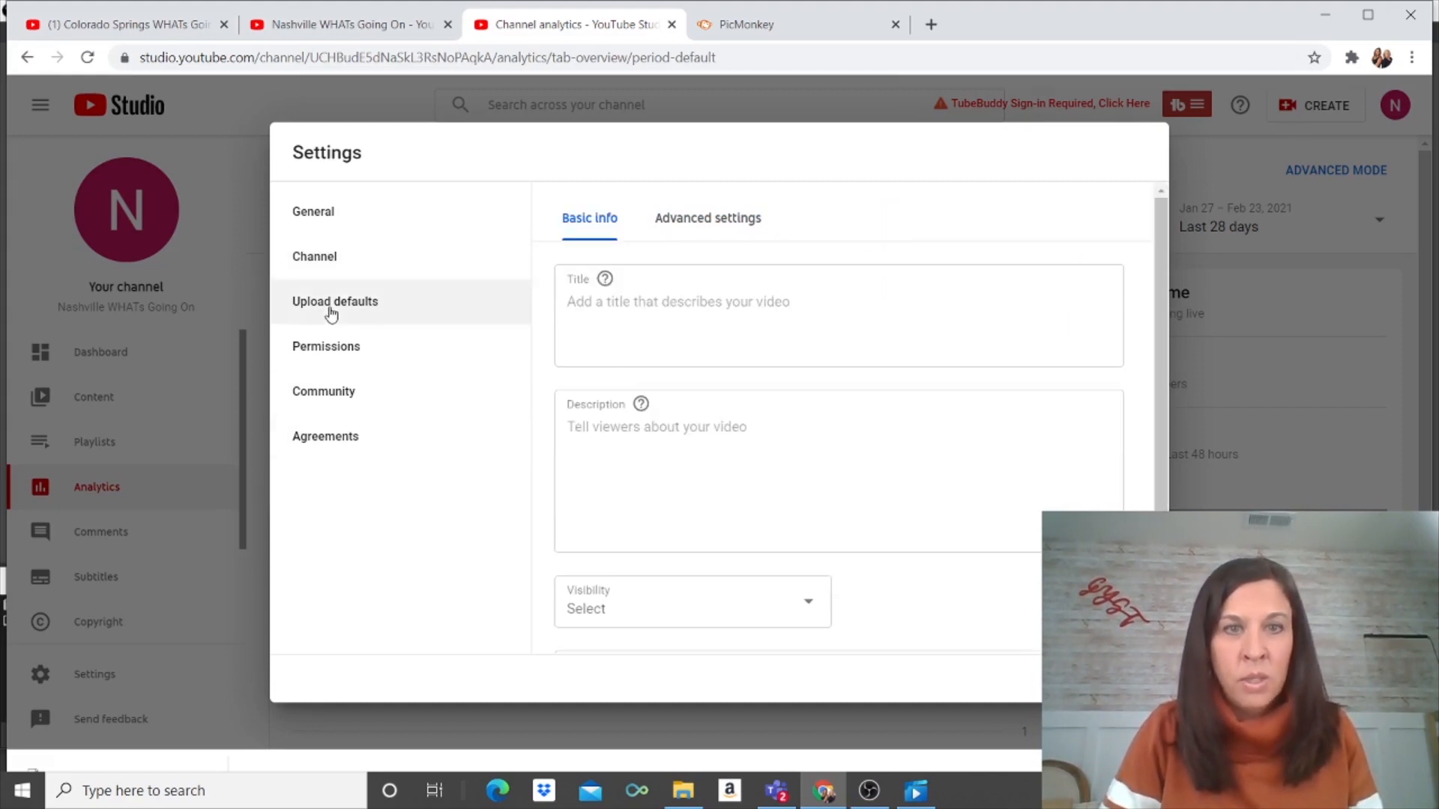
click(718, 311)
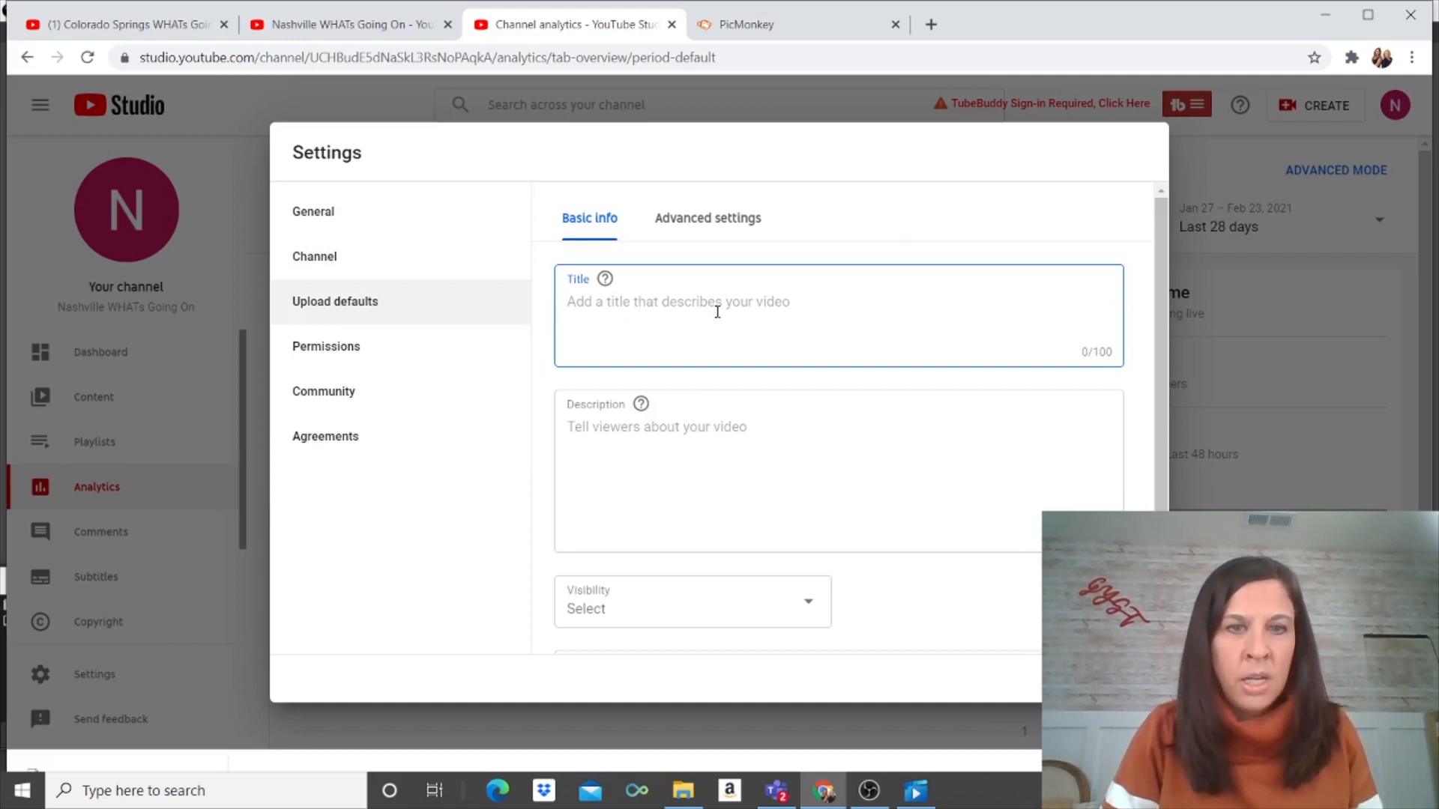
click(651, 430)
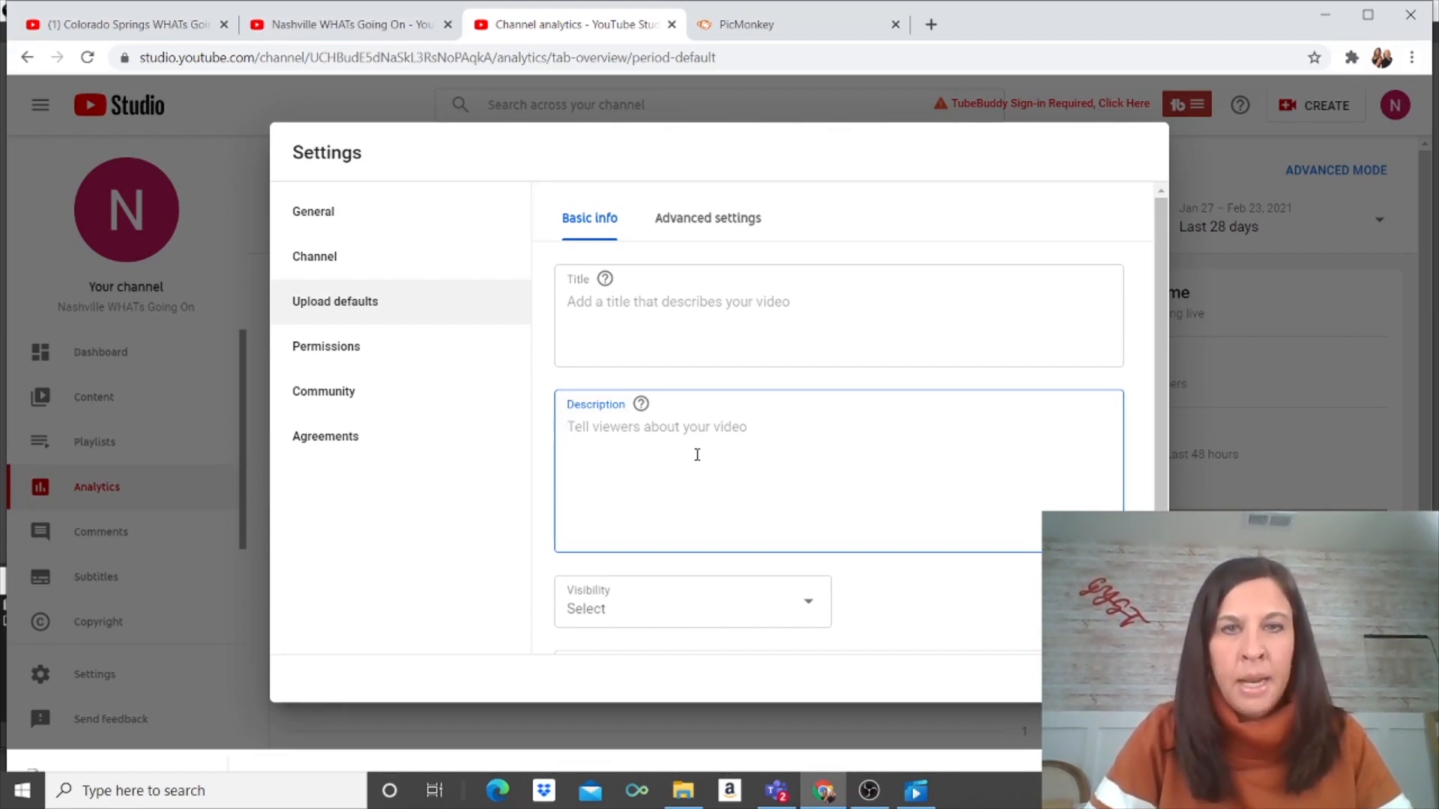
Step: Browse the Permissions, Community, Agreements and Channel sections, ending back on Upload defaults
click(303, 353)
click(337, 390)
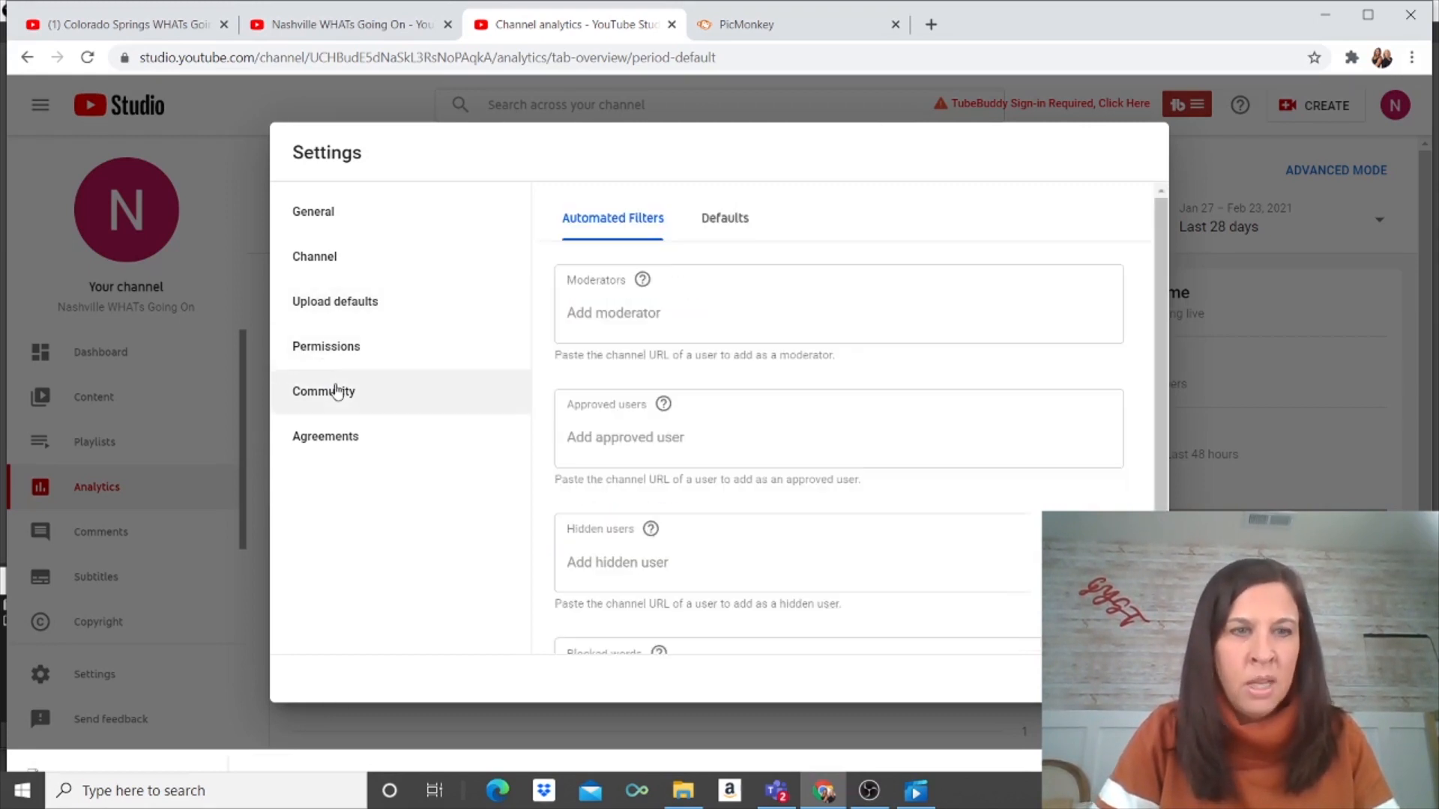
click(338, 448)
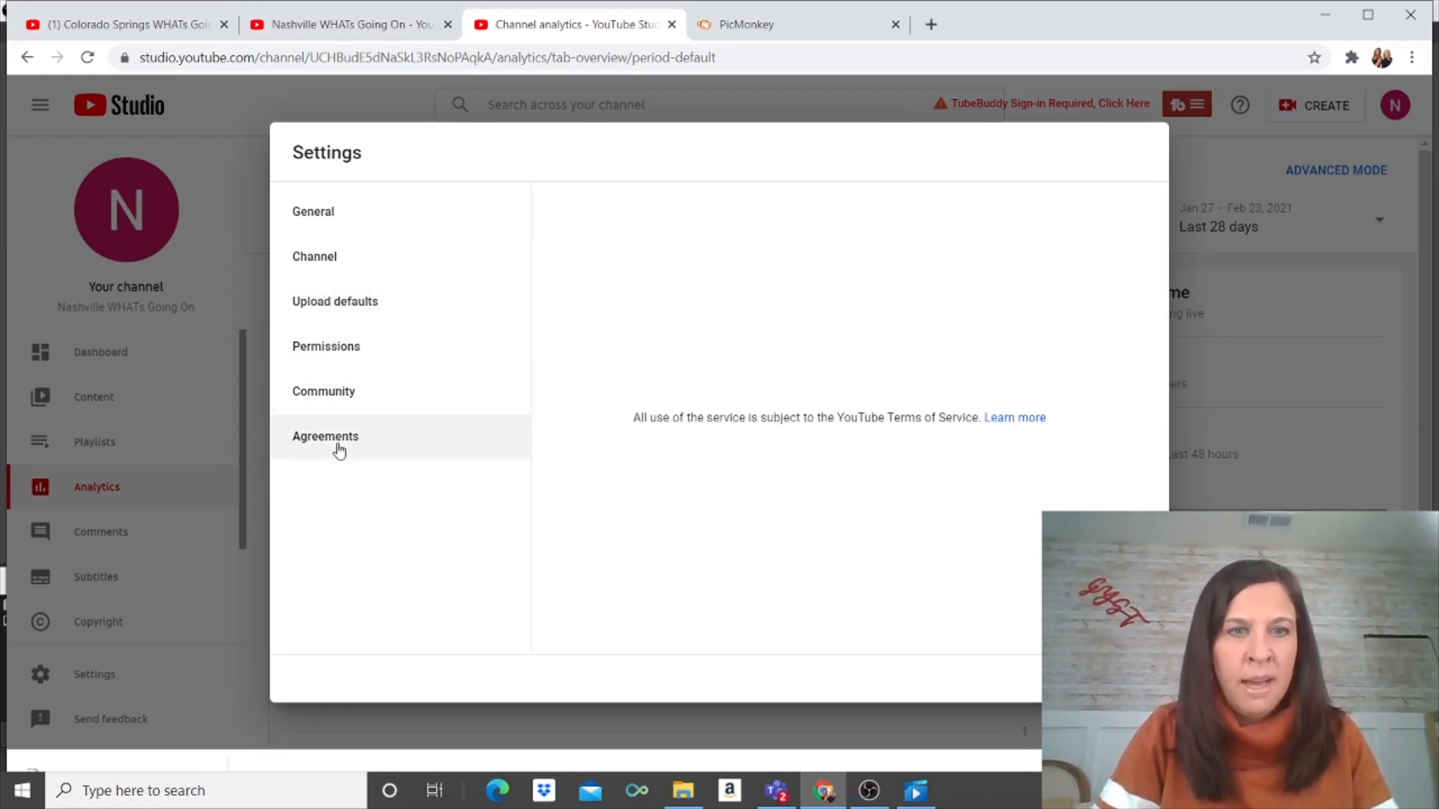
click(335, 270)
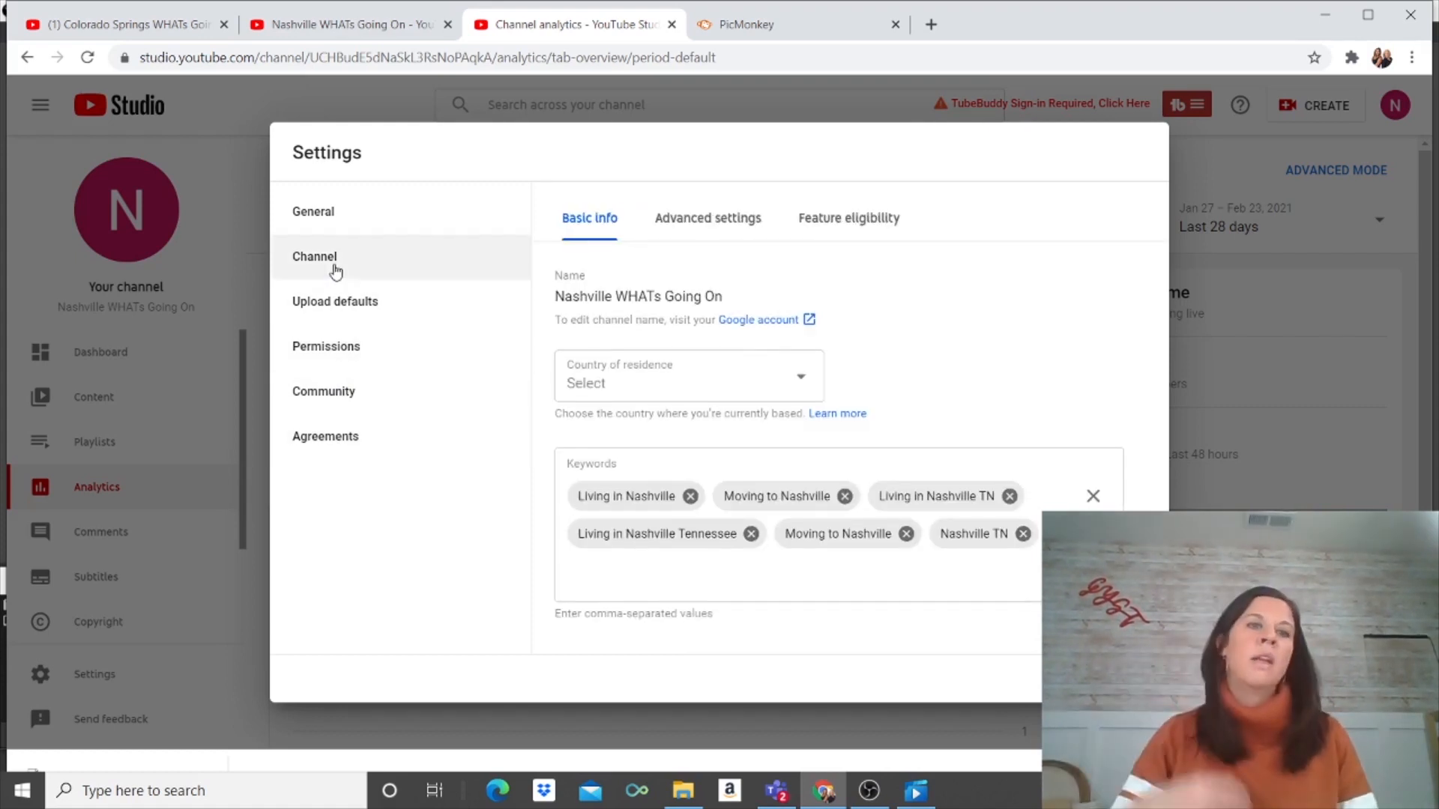
click(350, 313)
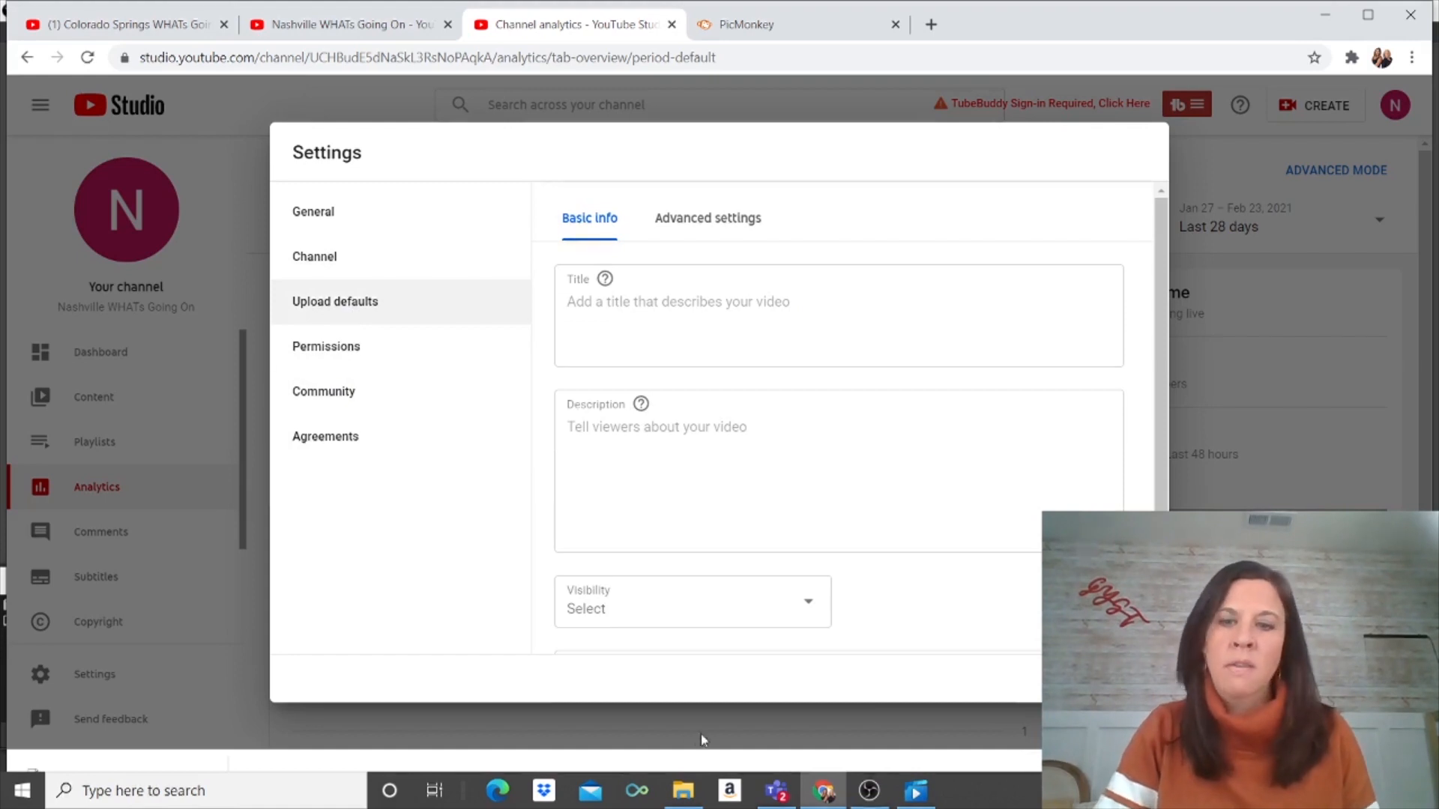